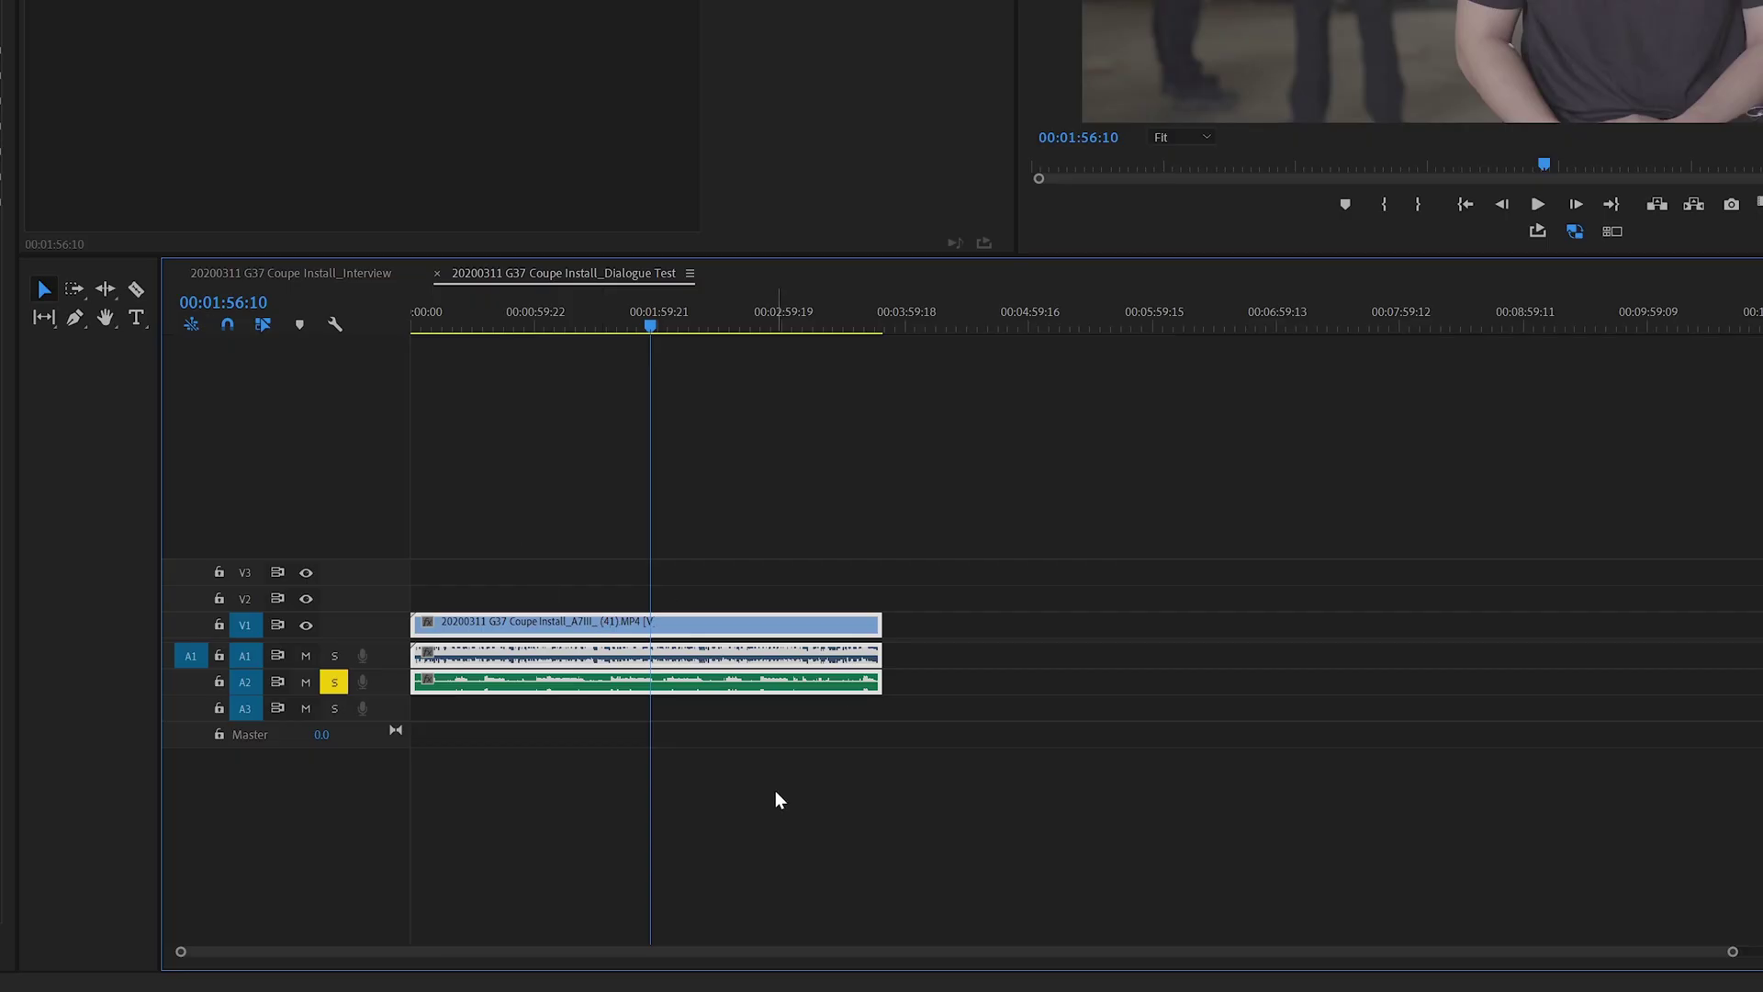
Synchronize the interview camera clip with ZOOM0073.MP3 using the clips' audio.
right_click(606, 630)
click(670, 81)
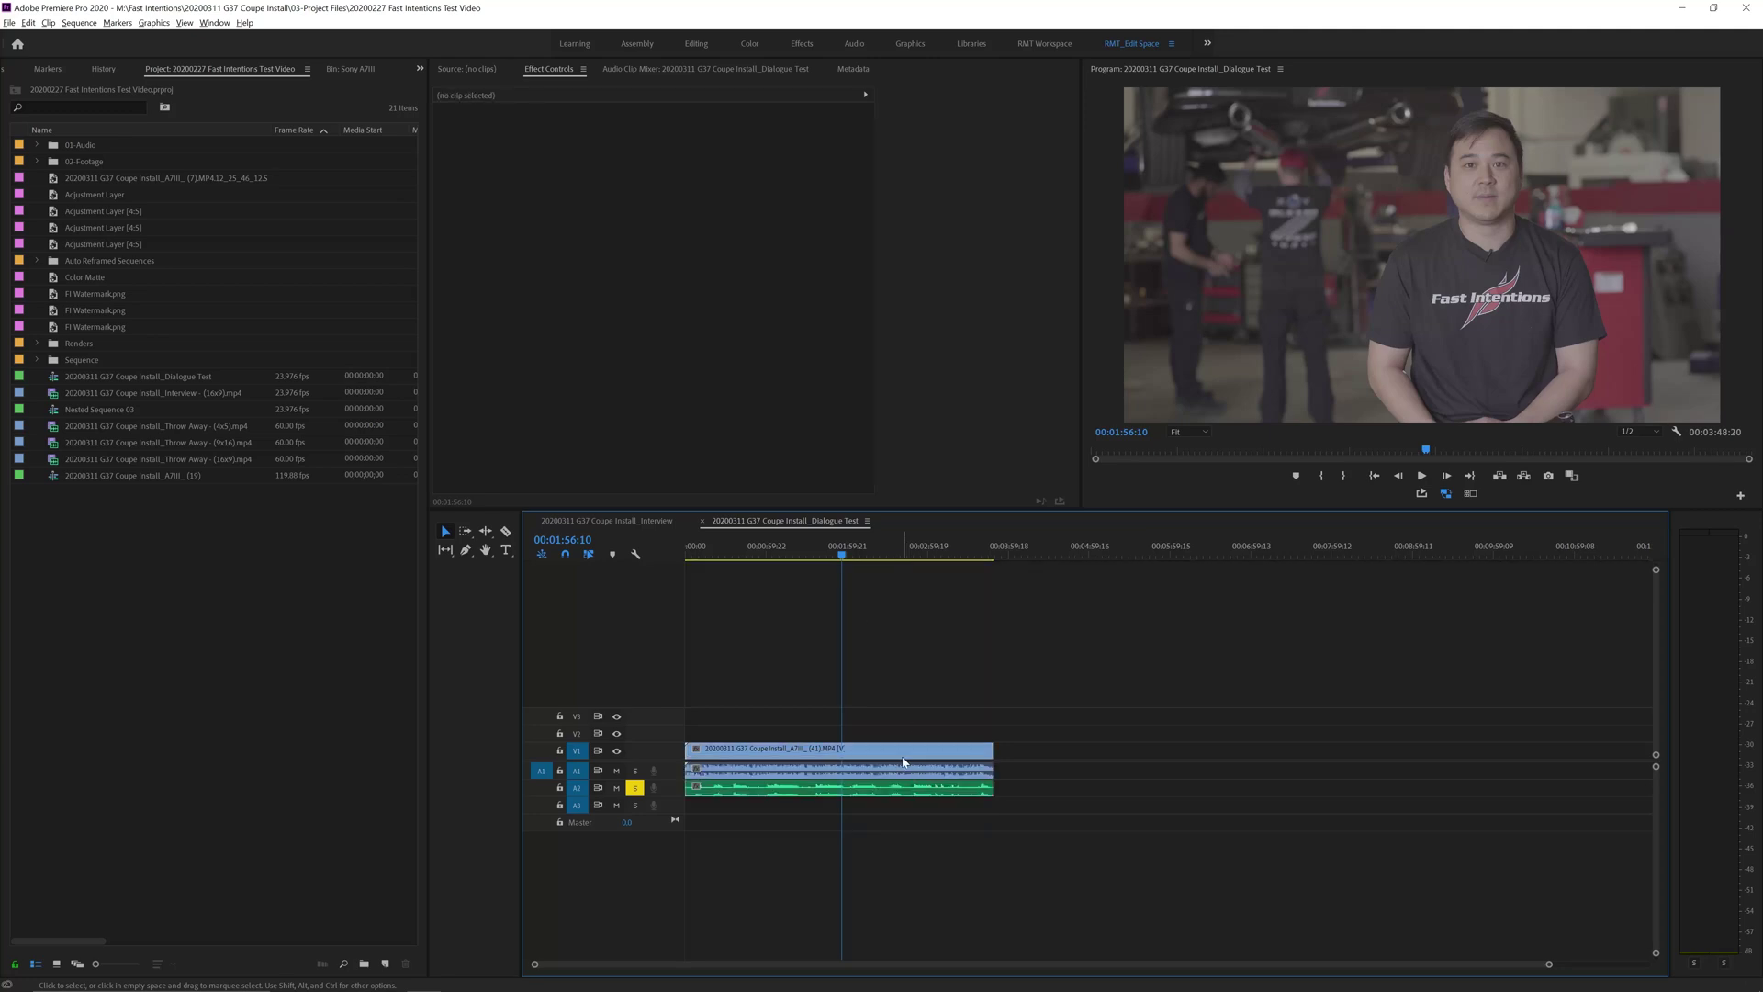
Nudge the ZOOM0073.MP3 clip on A2 by one frame, then zoom the timeline in.
click(901, 788)
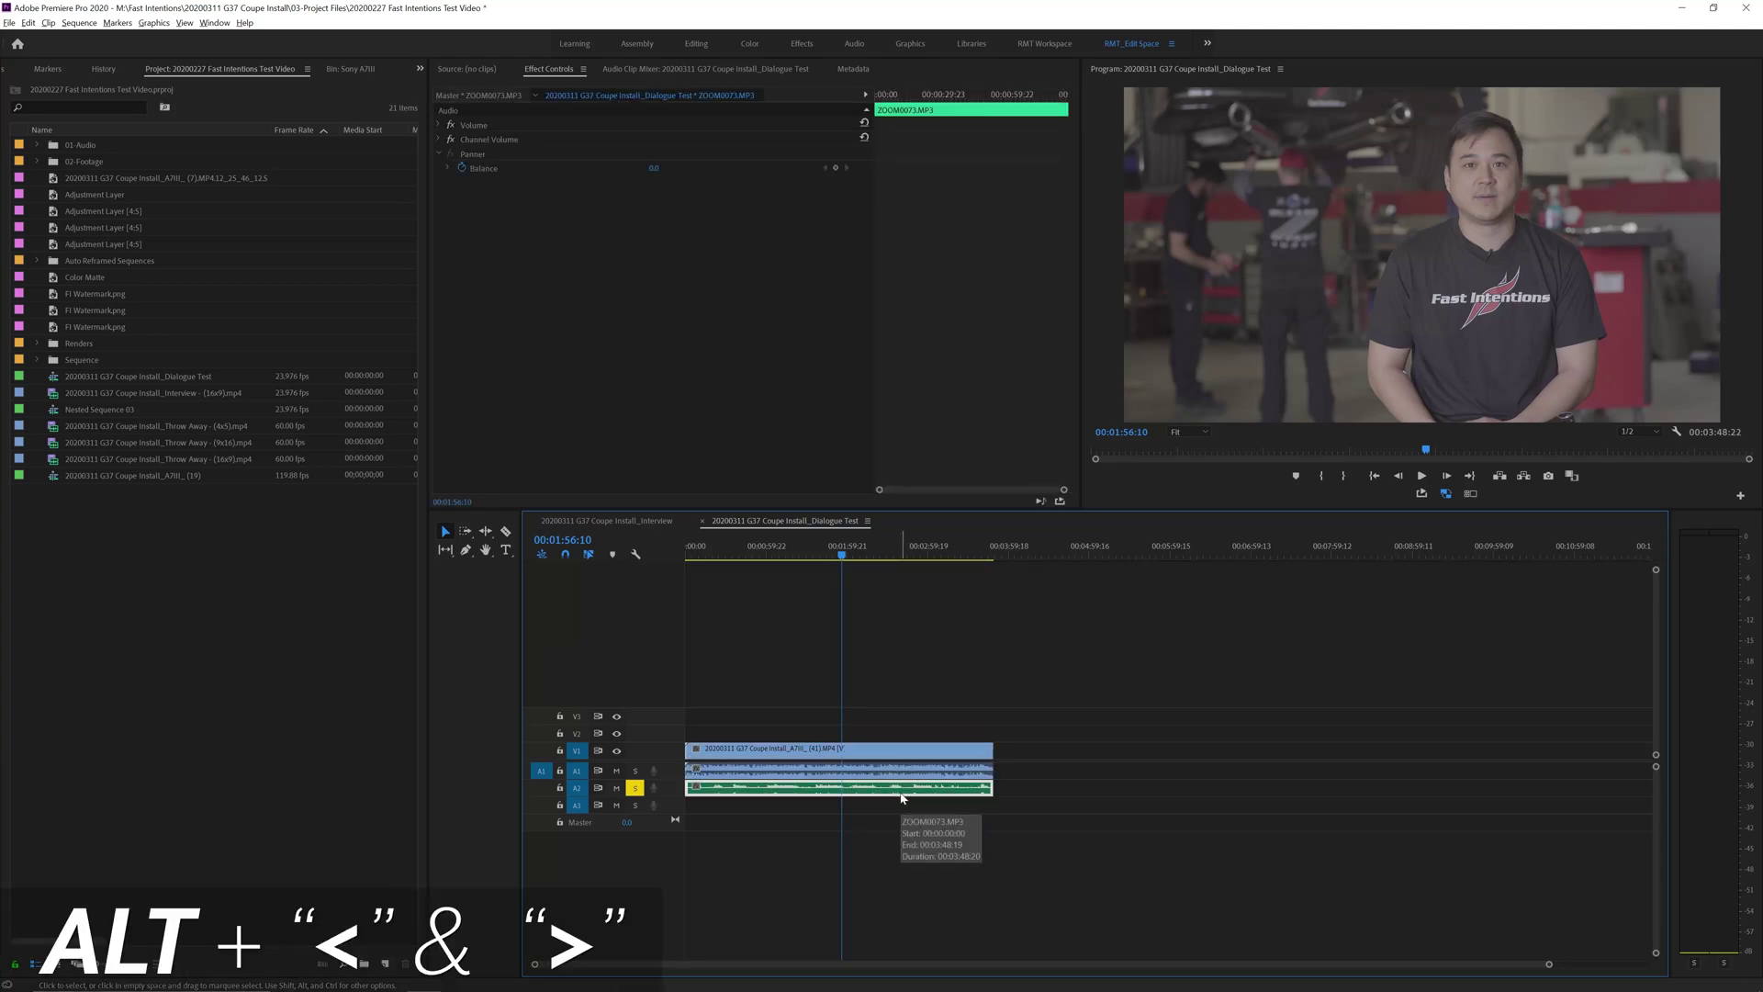
key(alt+comma)
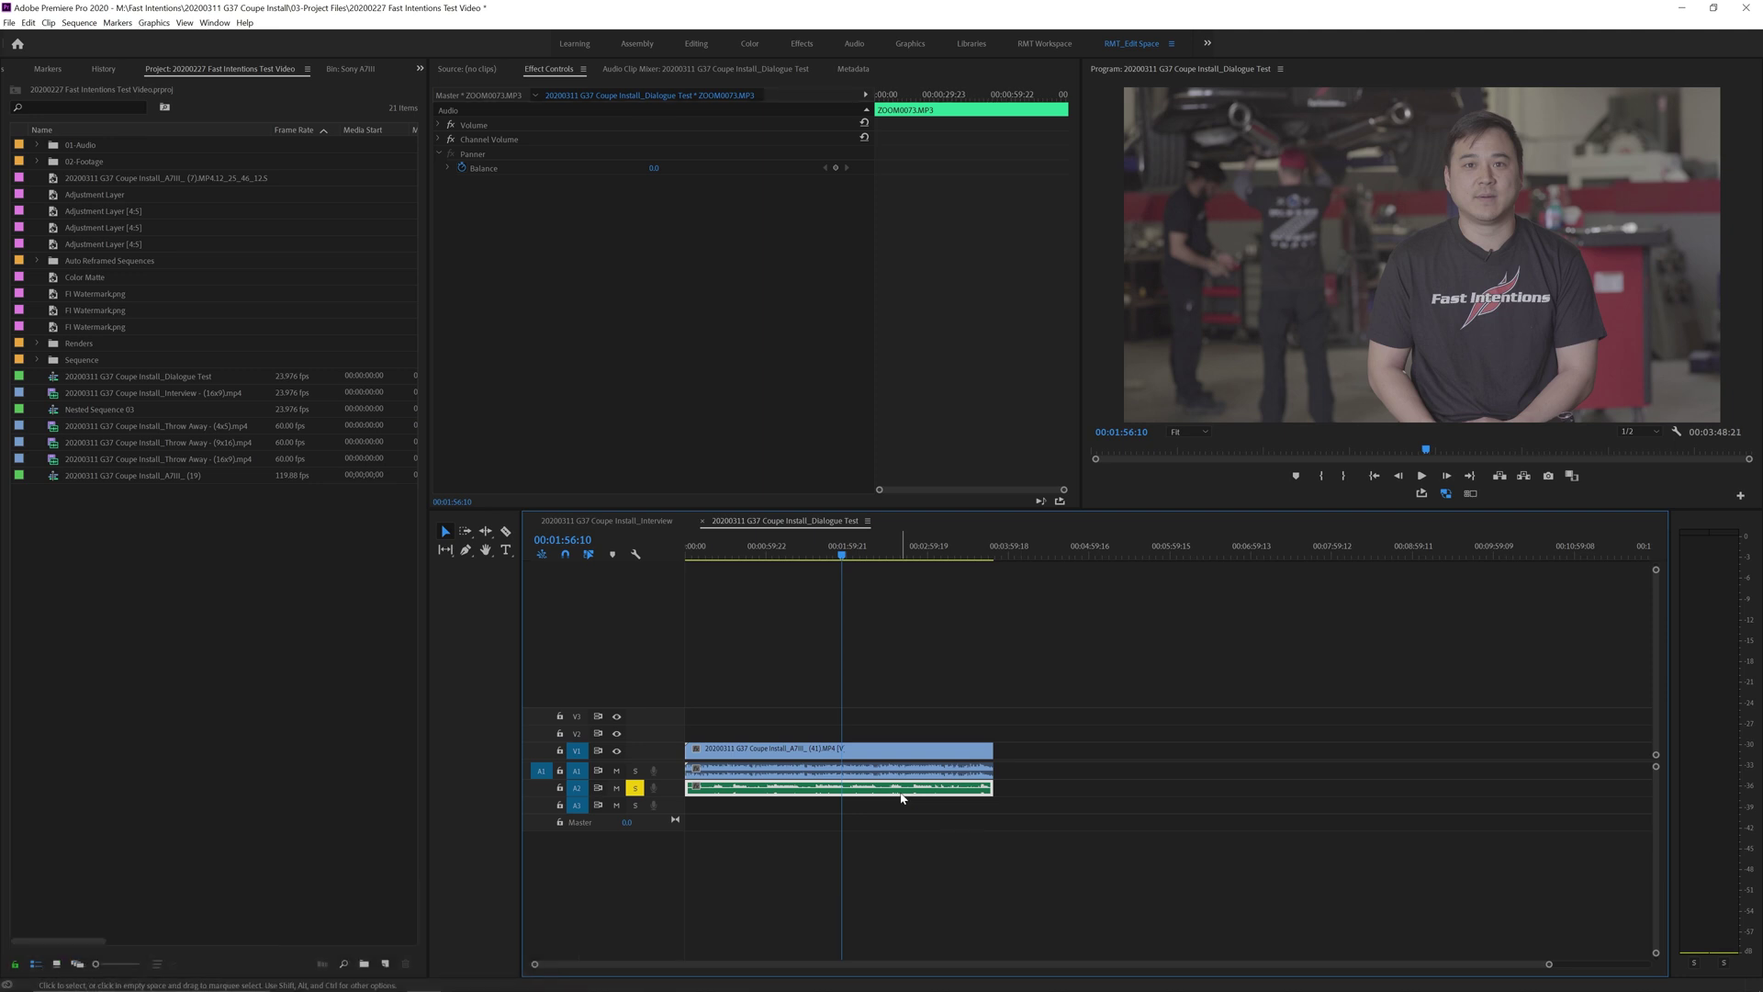
key(equal)
key(equal)
key(equal)
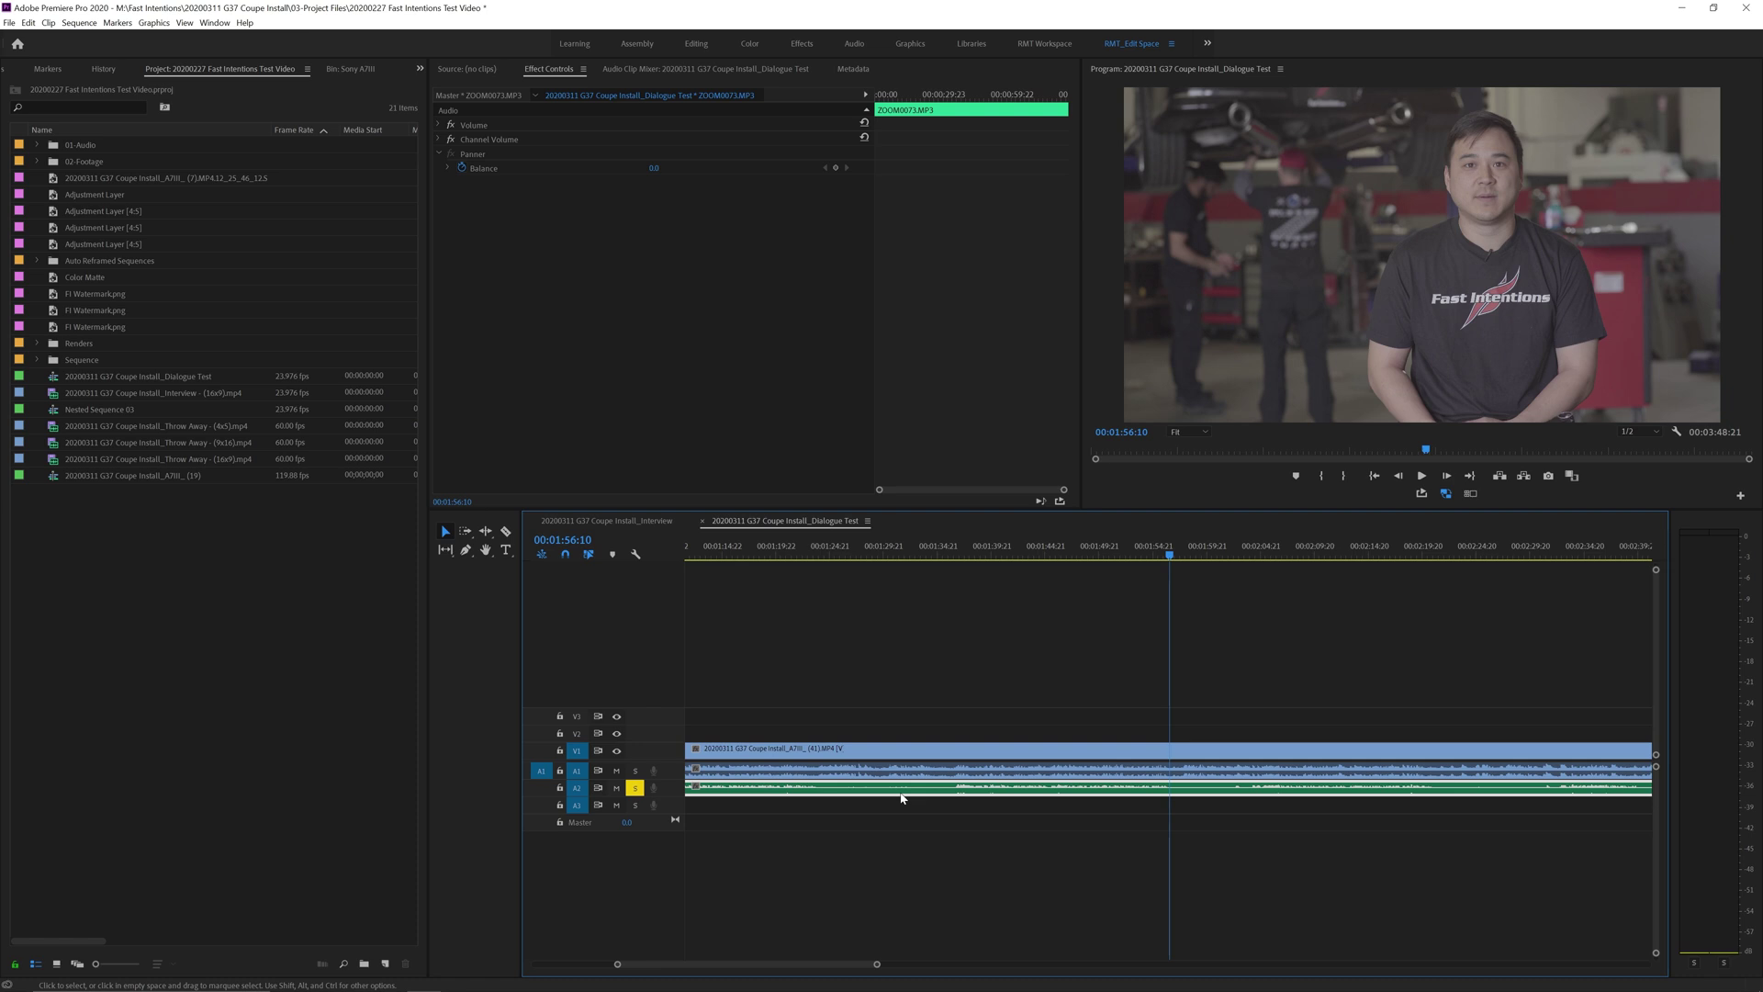
Enlarge the audio tracks so the A1 and A2 waveforms are easy to read.
key(ctrl+alt+equal)
key(ctrl+alt+equal)
key(ctrl+alt+equal)
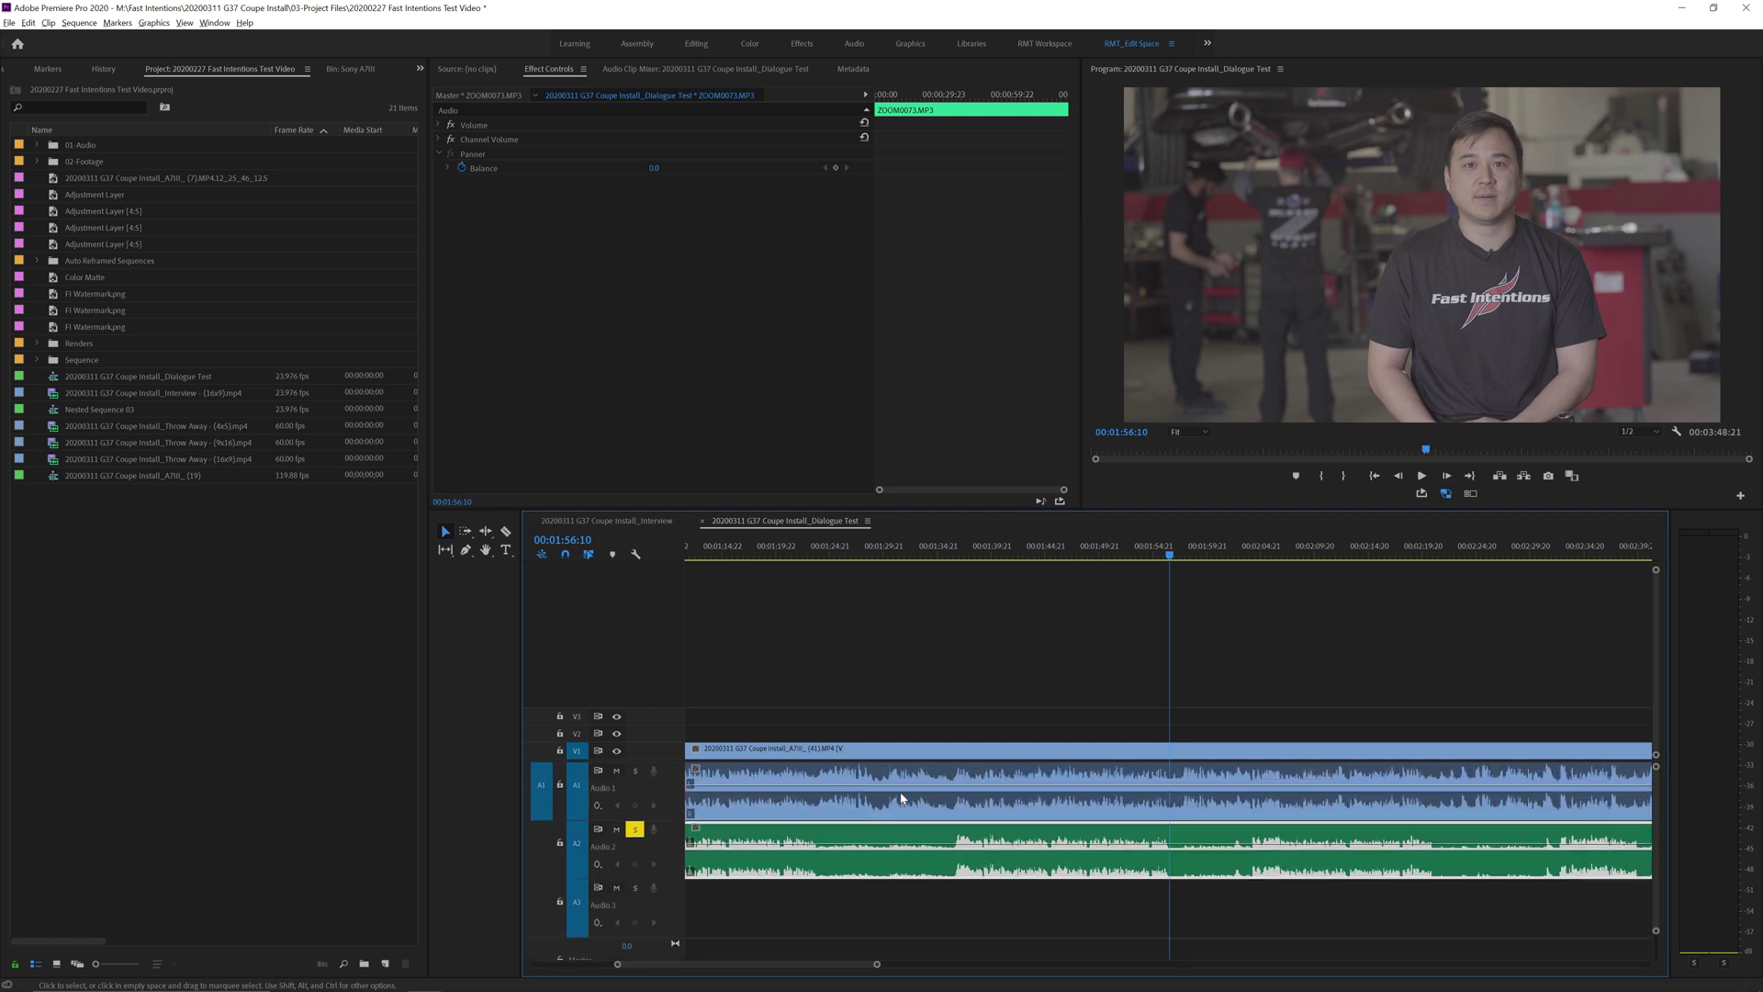
key(ctrl+alt+equal)
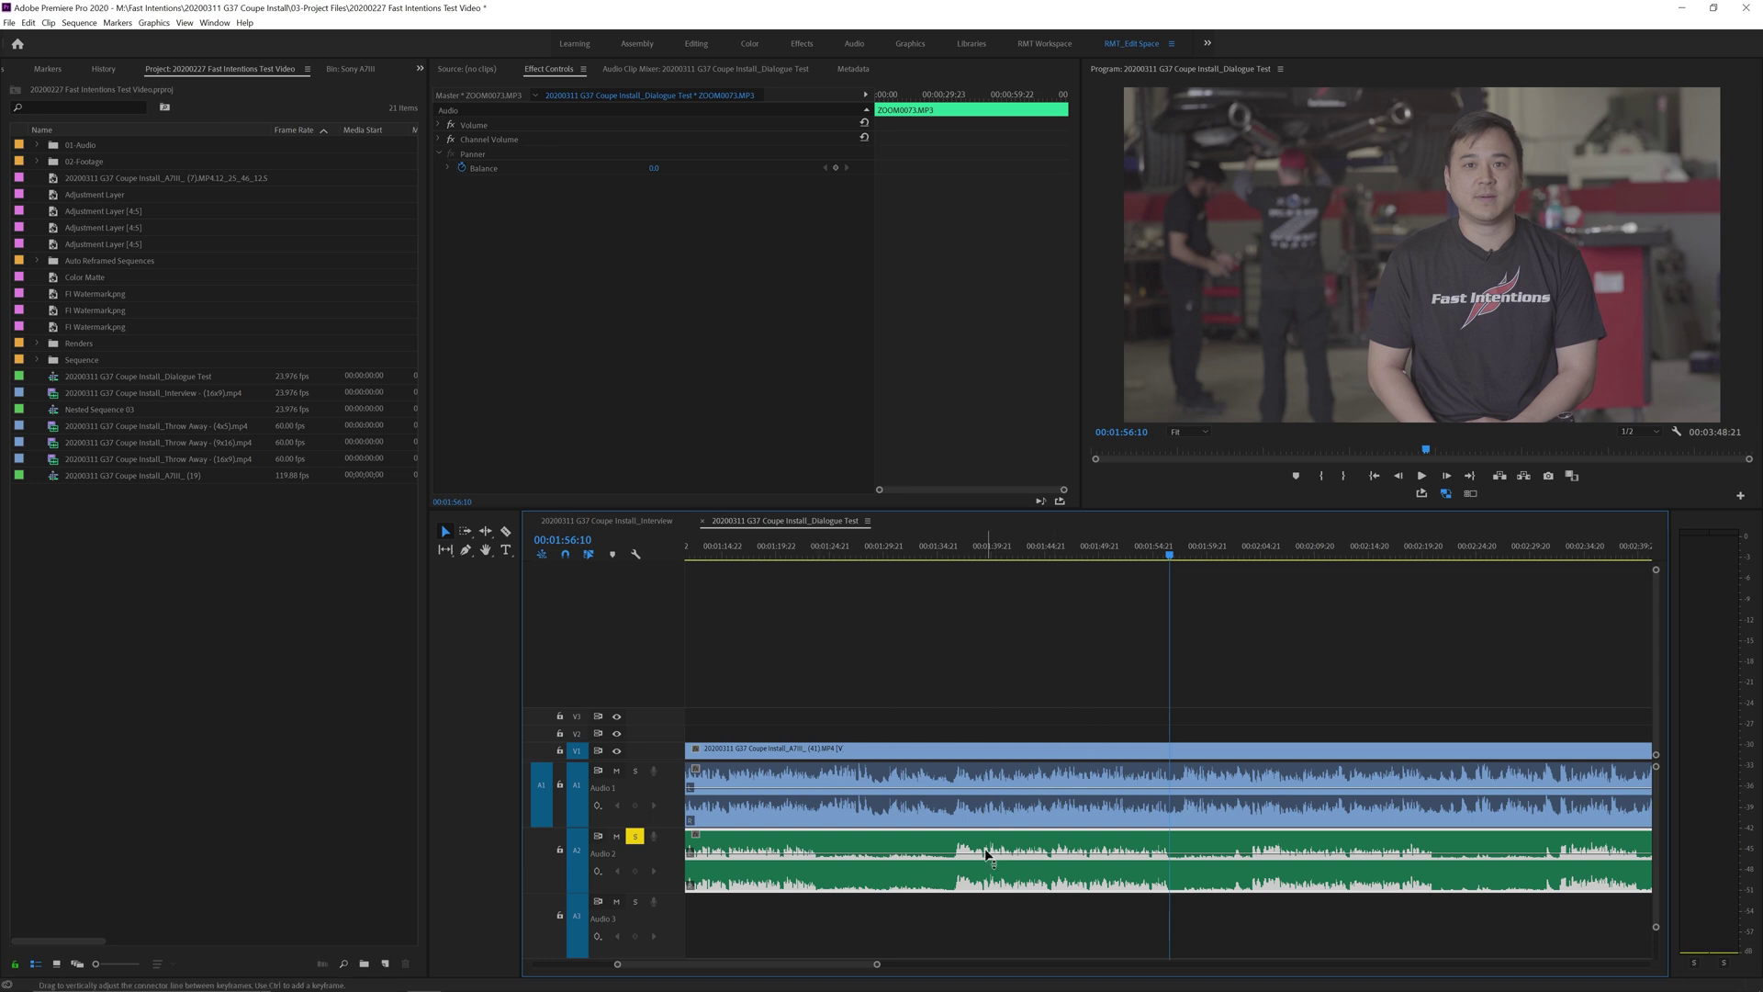
key(alt+equal)
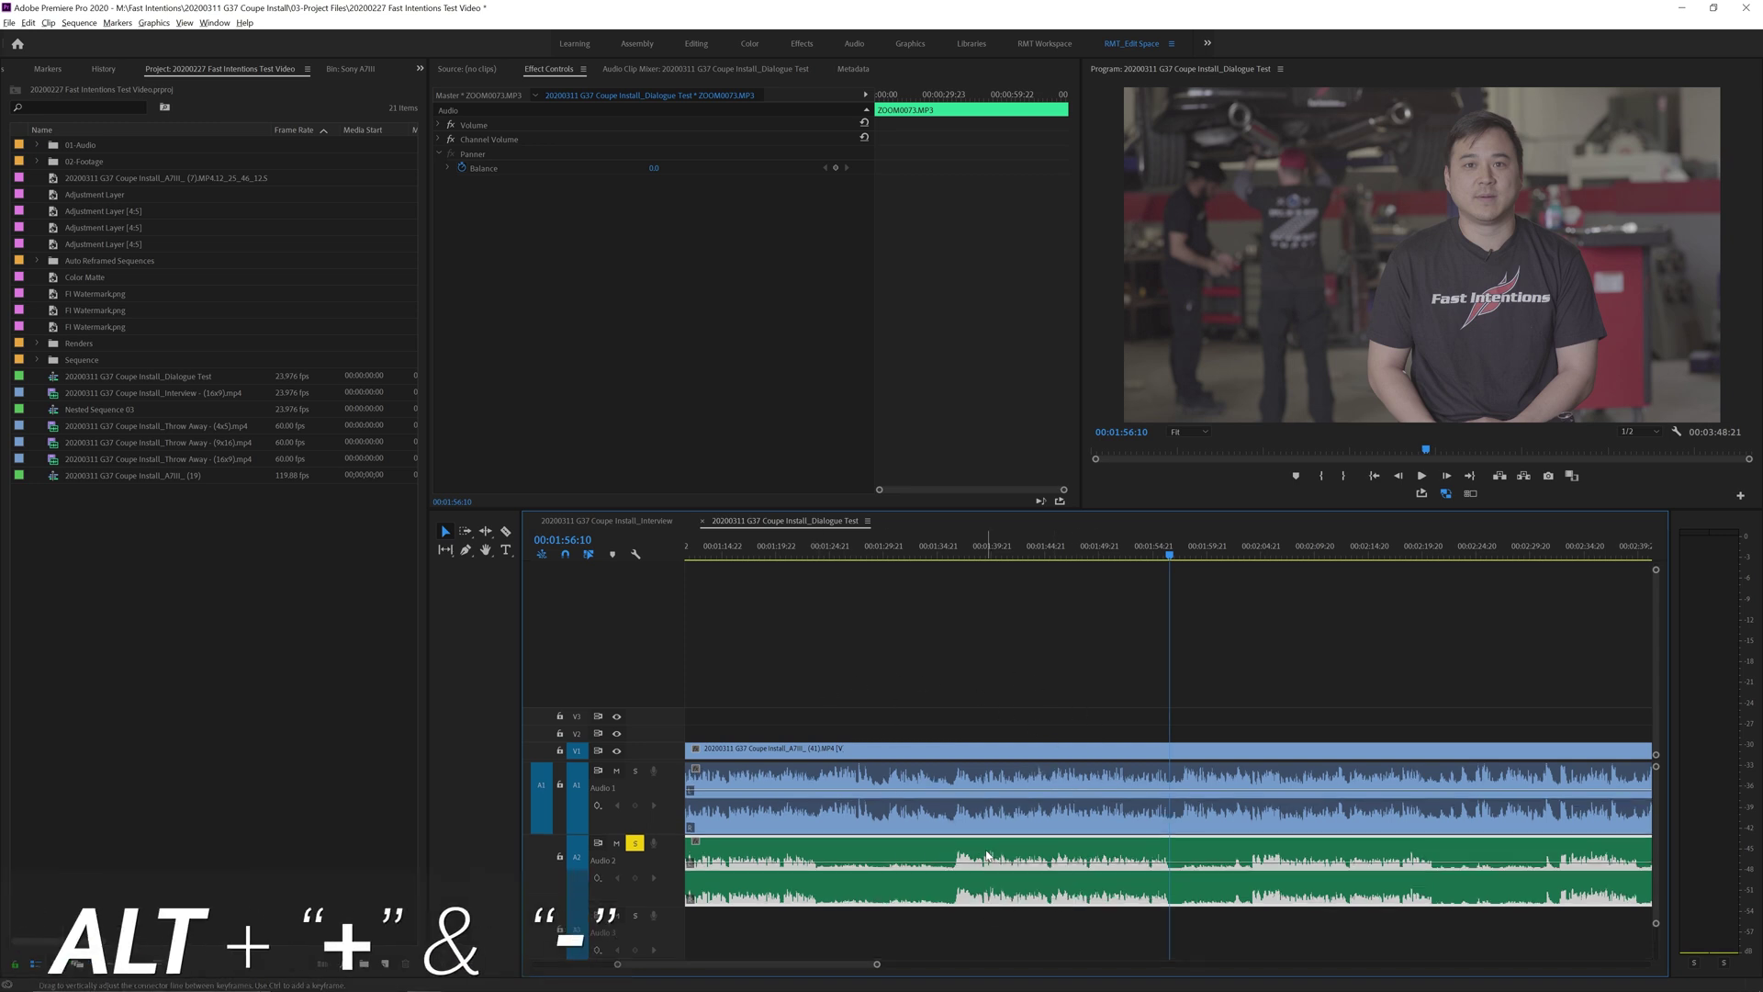
key(alt+minus)
key(alt+minus)
key(alt+minus)
key(alt+equal)
key(alt+equal)
key(alt+equal)
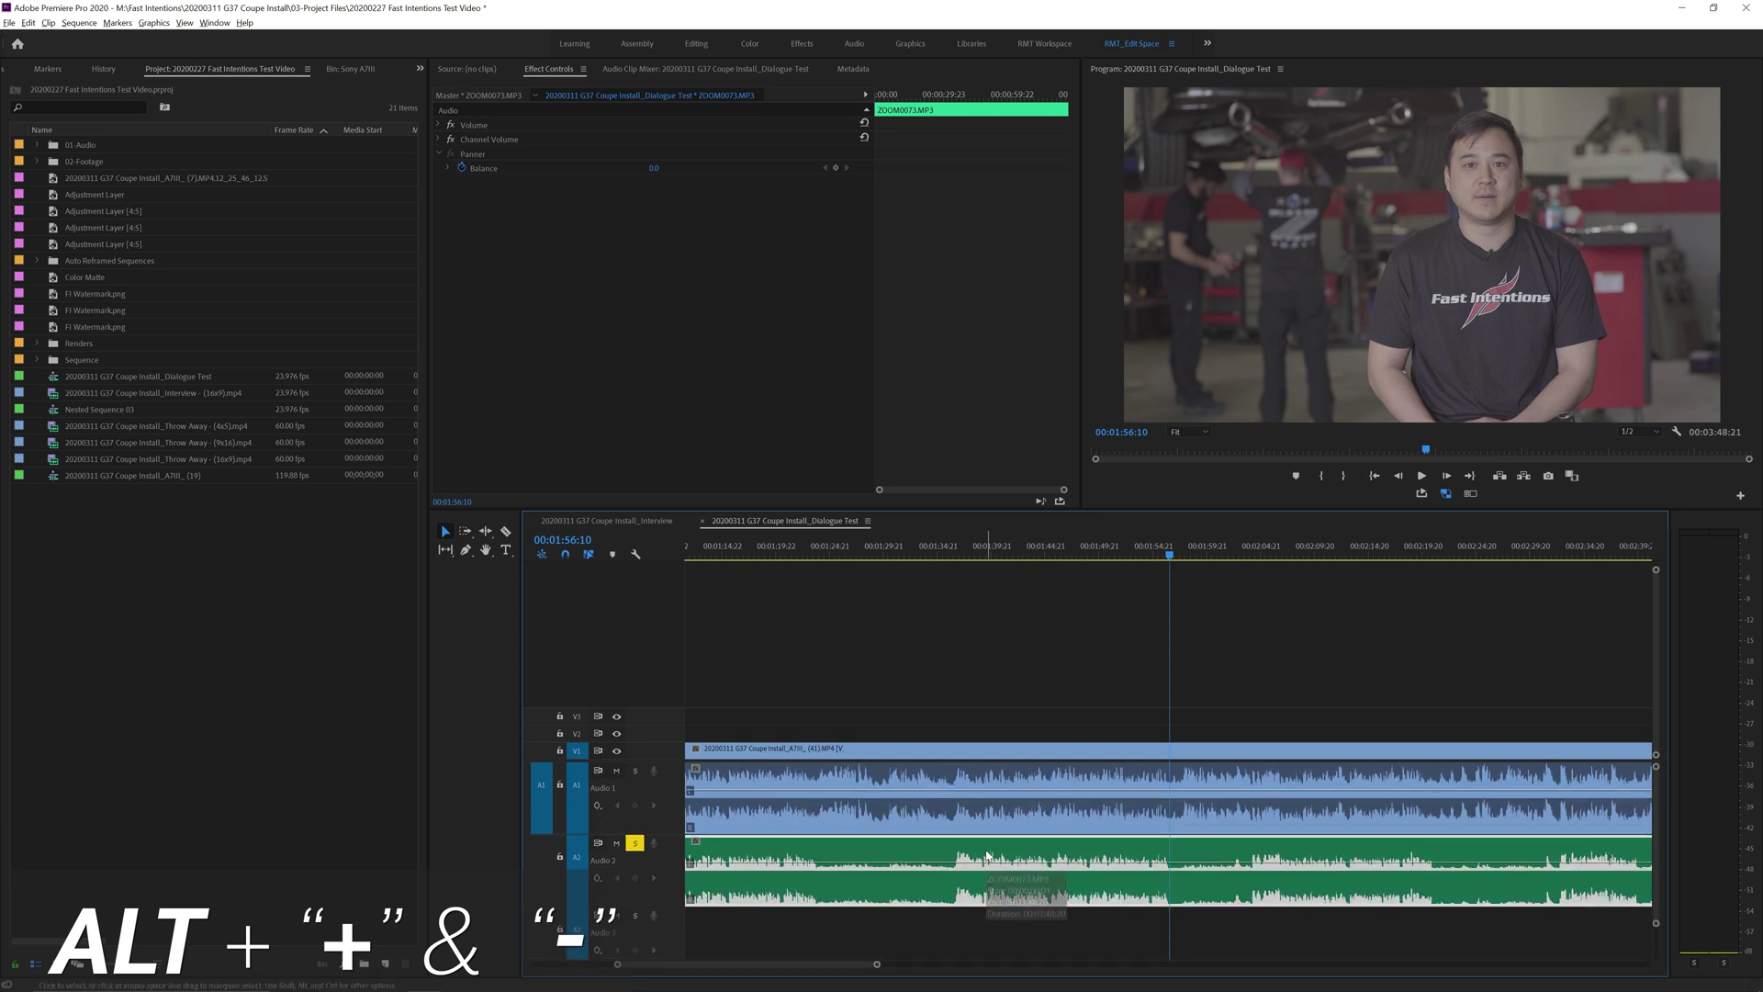
key(alt+minus)
key(alt+minus)
key(alt+equal)
key(alt+equal)
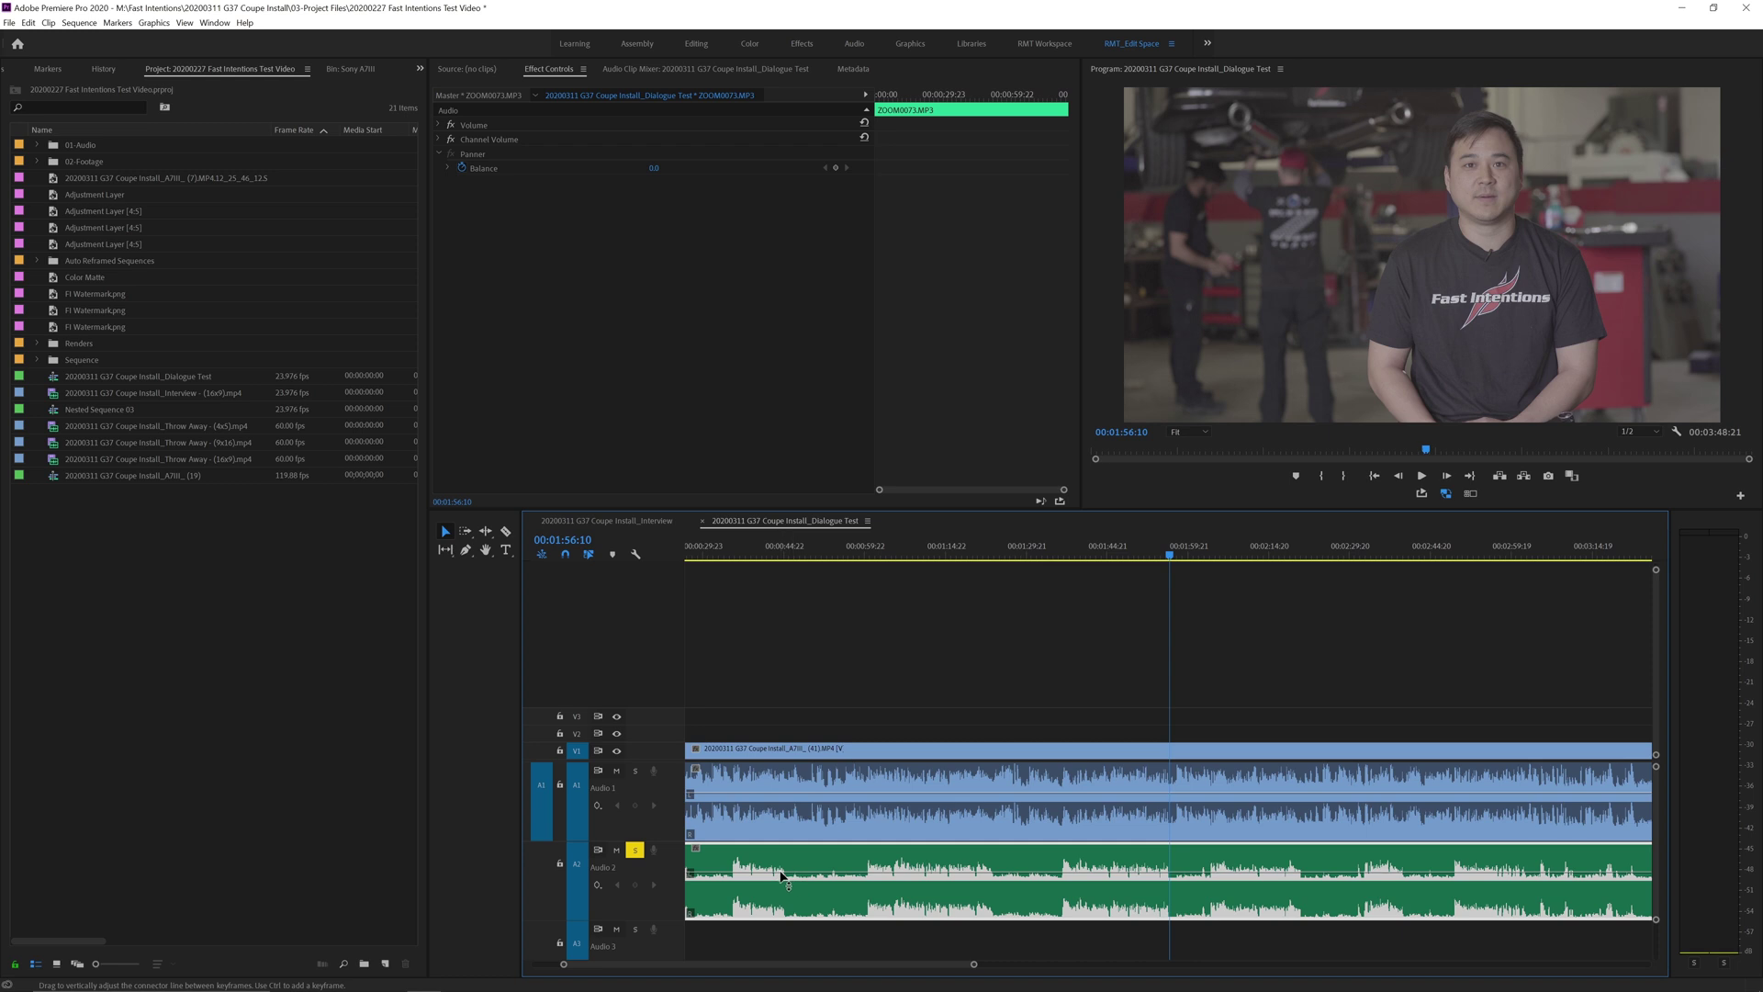
scroll(851, 884, down, 5)
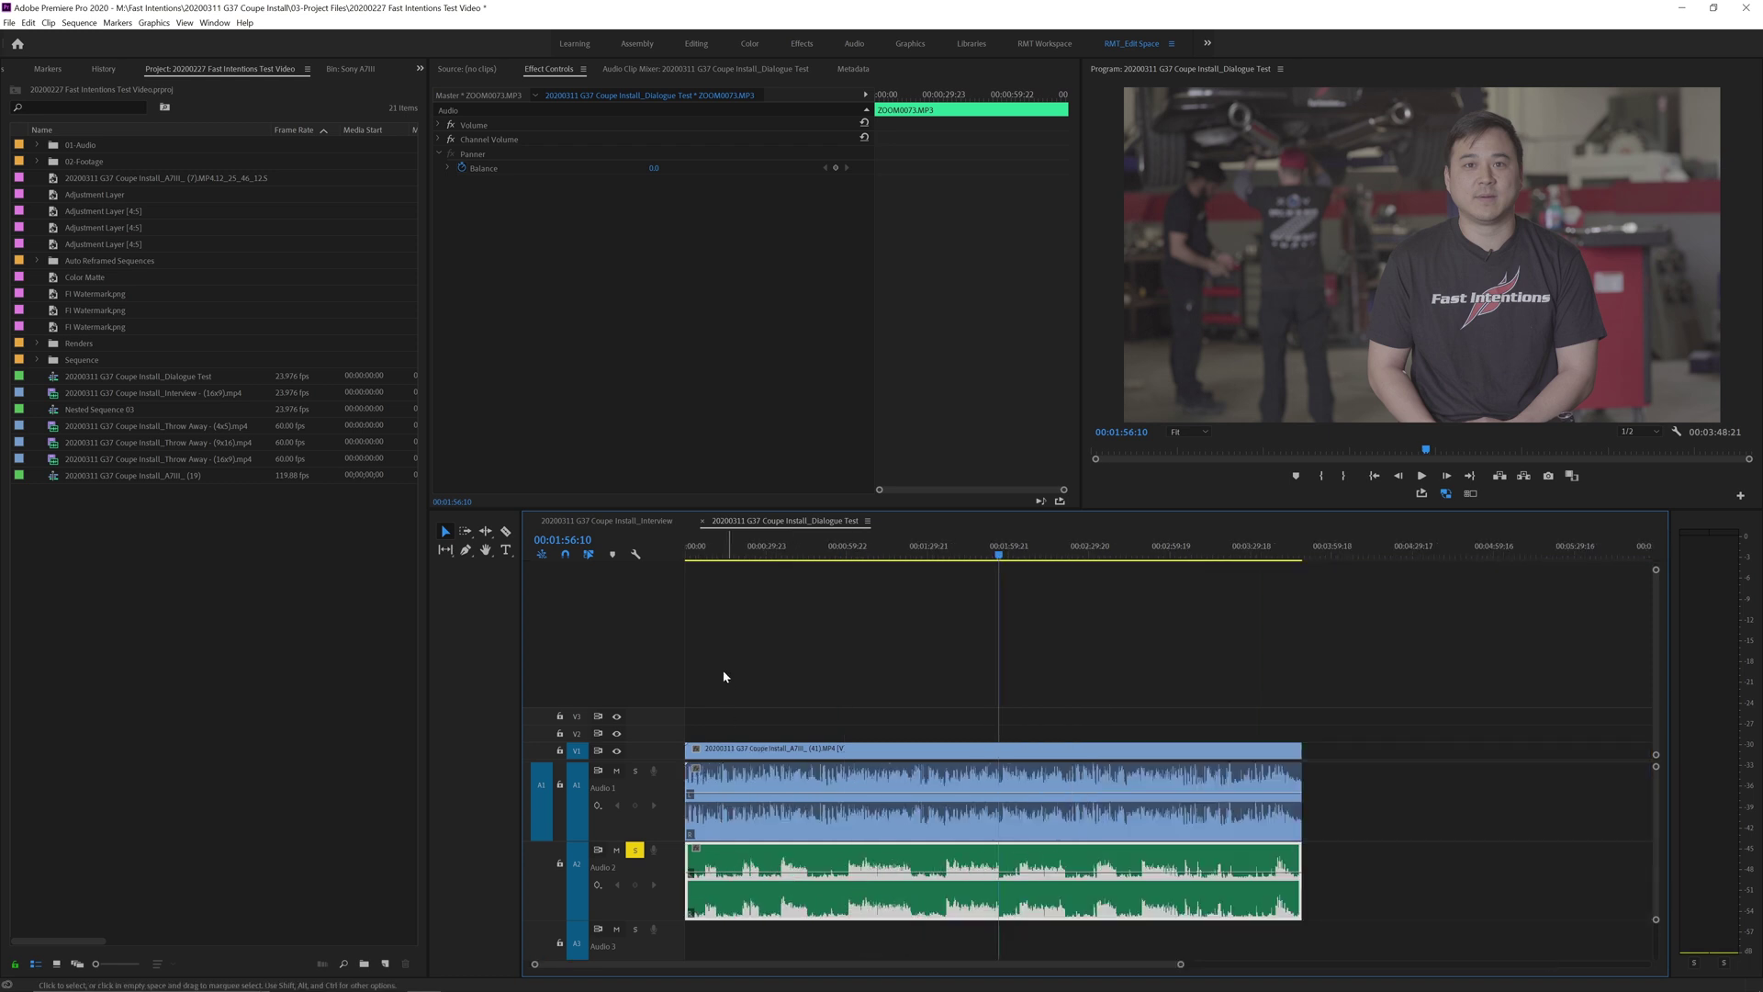
Cut all tracks at 00:00:12:00 and ripple-trim out the pause that follows.
click(718, 556)
scroll(720, 555, up, 3)
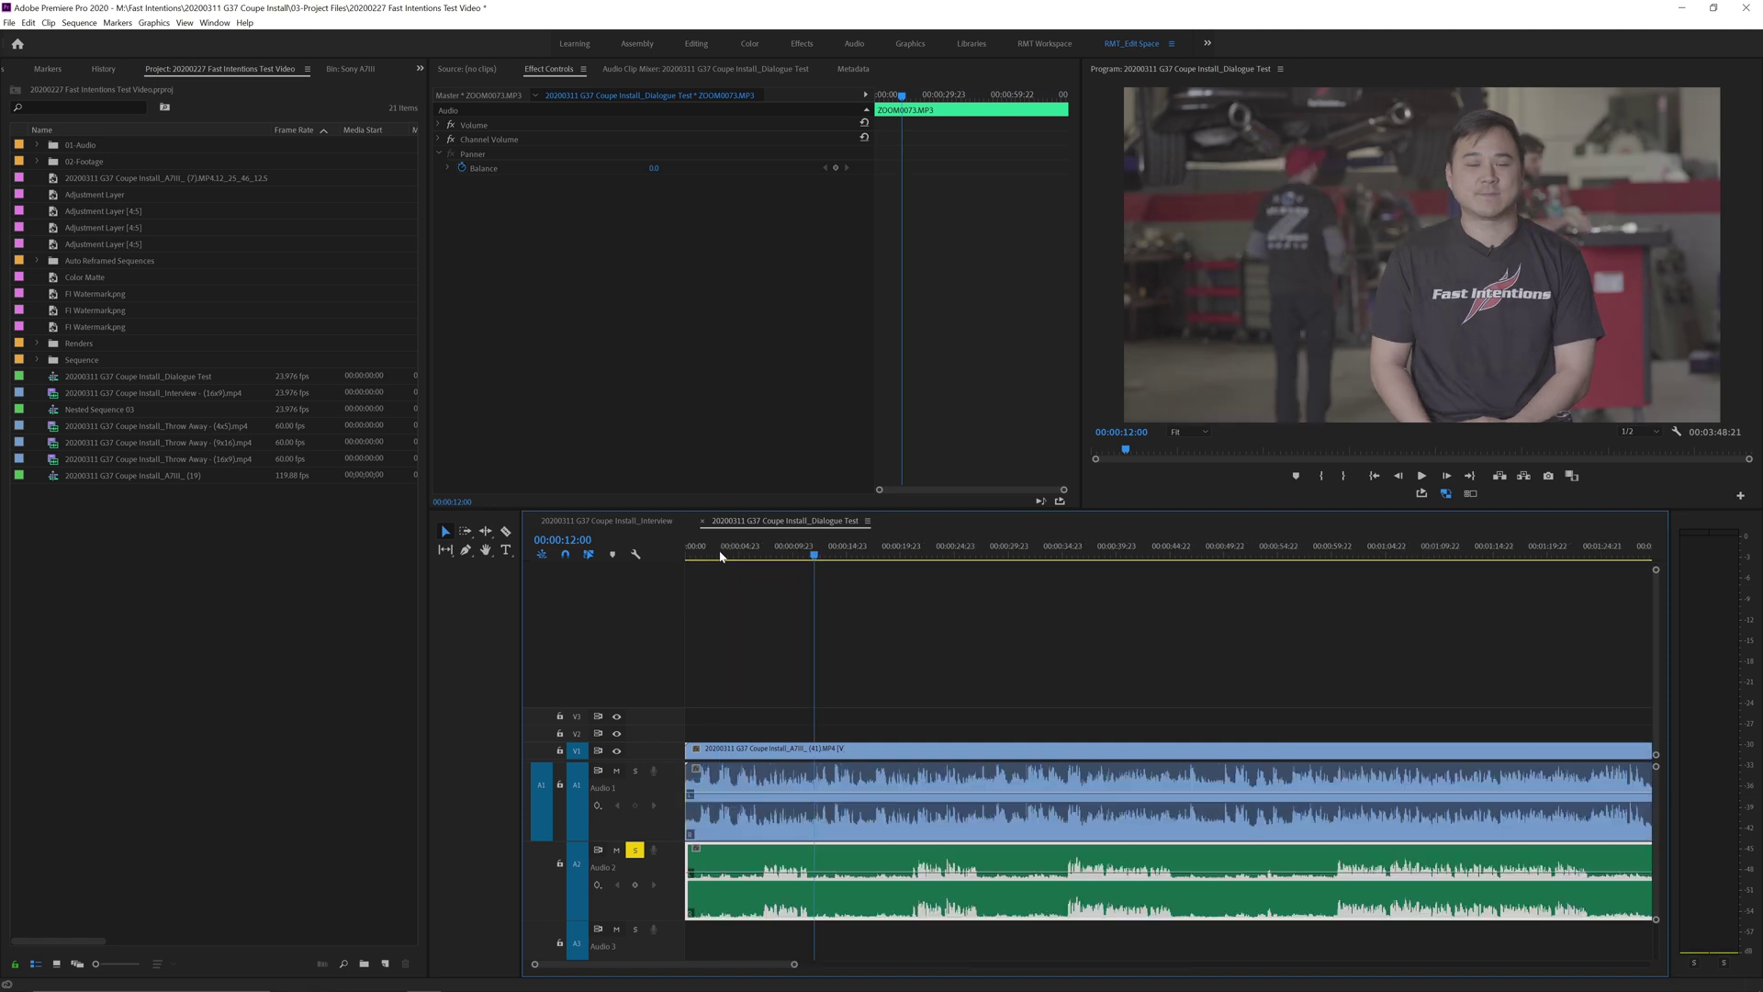
scroll(721, 555, up, 2)
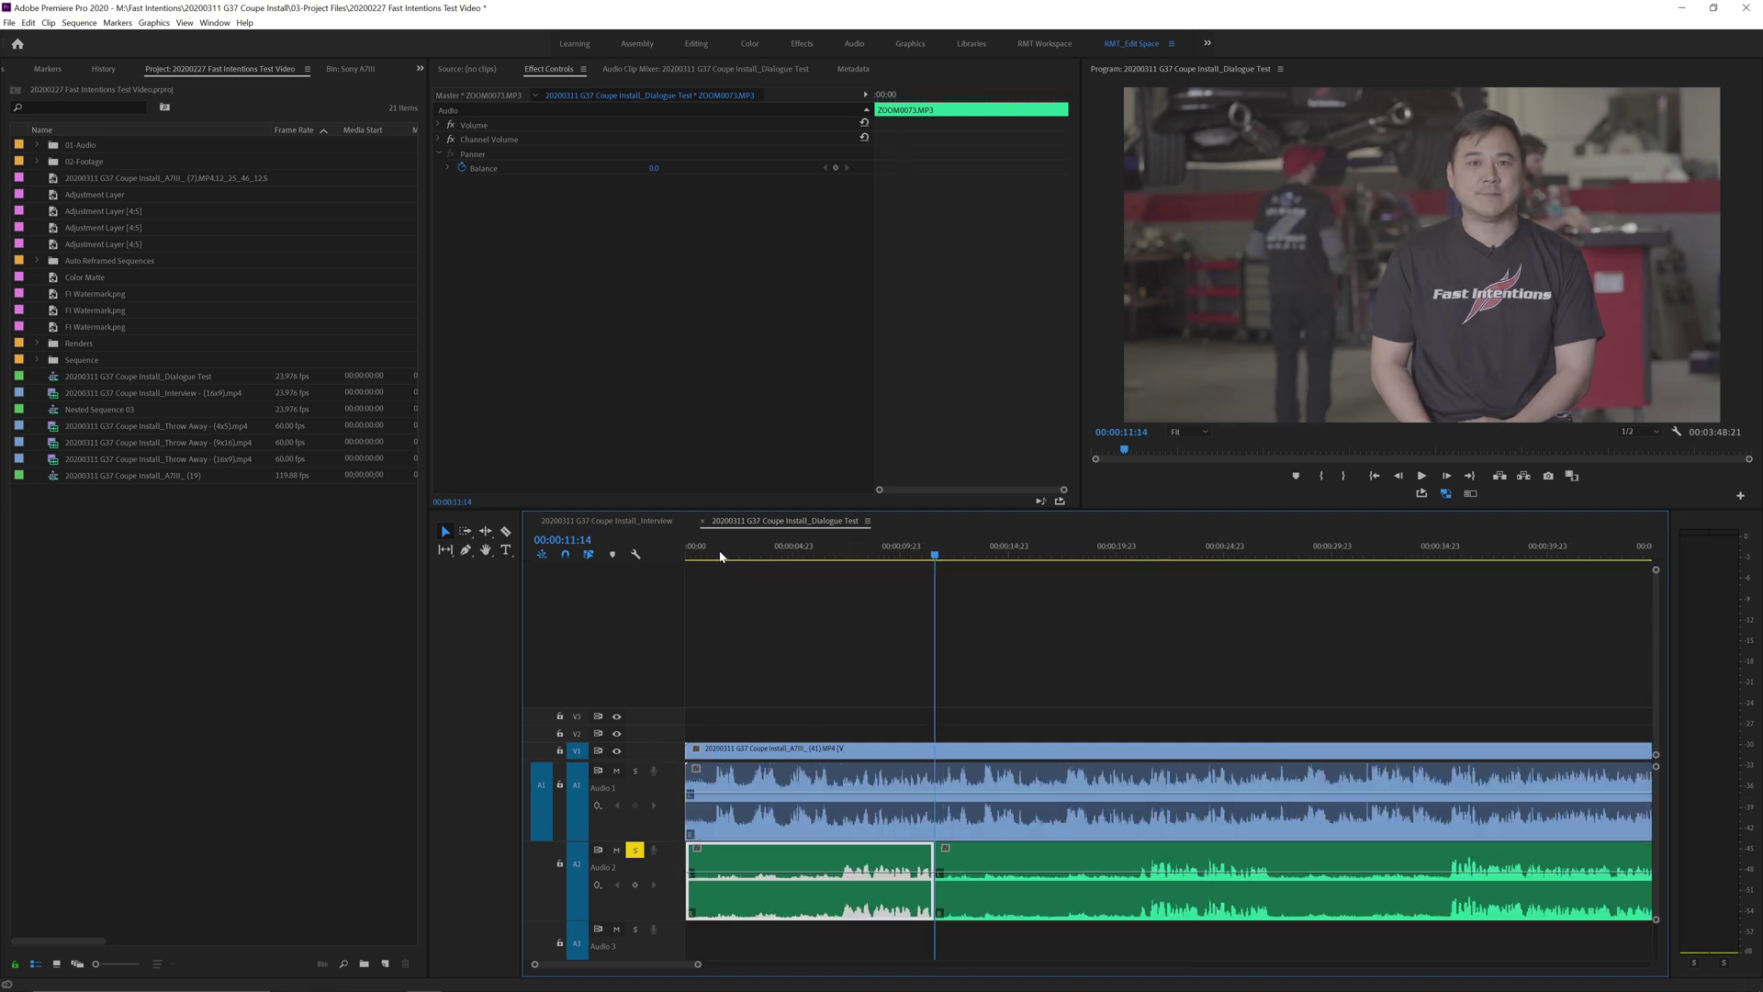
key(ctrl+k)
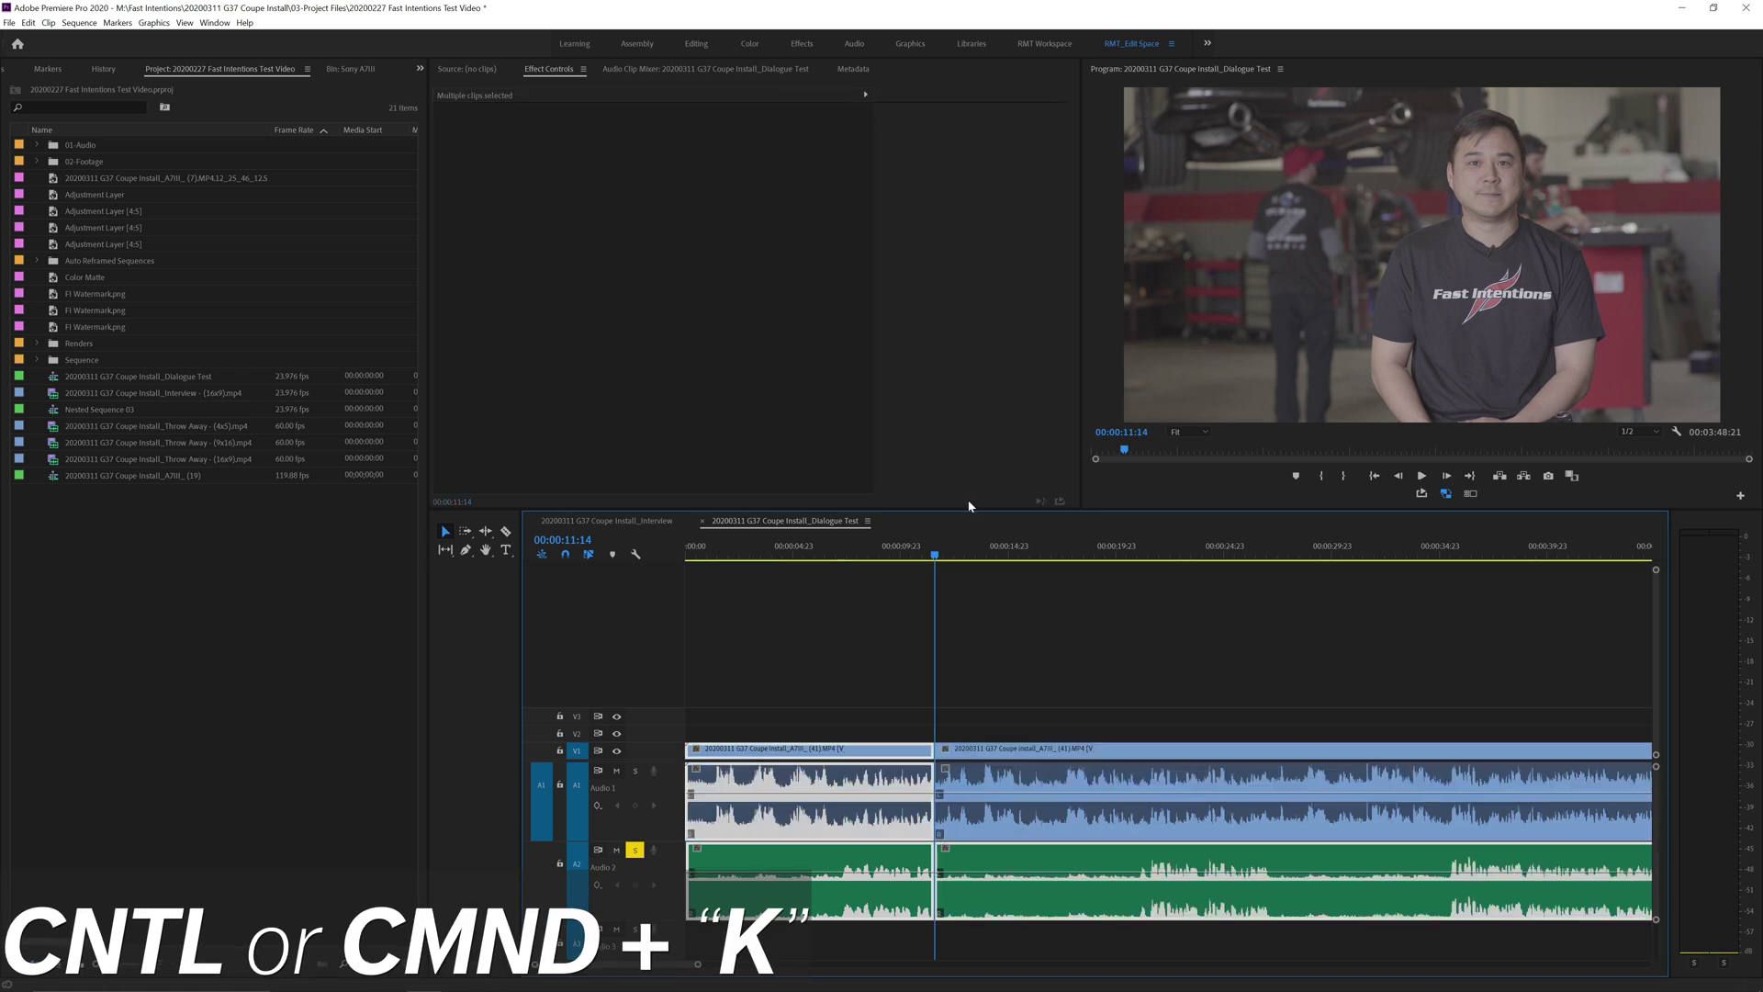
drag(1121, 555, 1139, 559)
key(q)
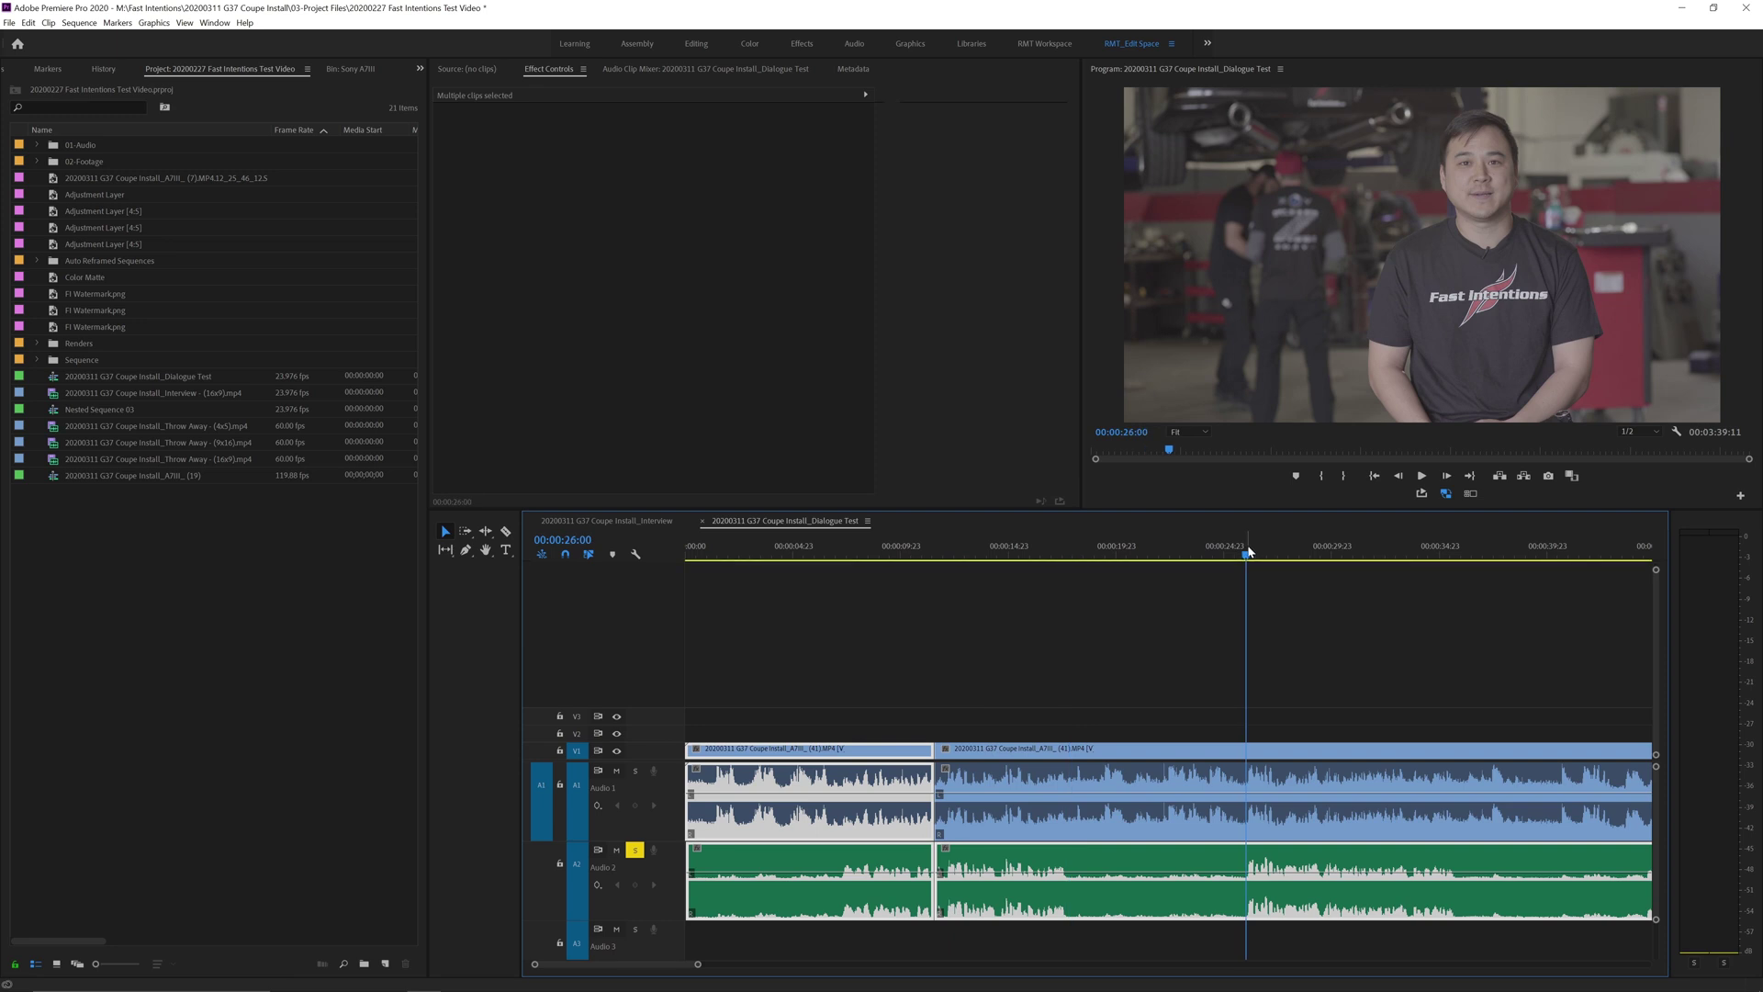
Cut and ripple-trim the next pause so the dialogue closes up.
key(ctrl+k)
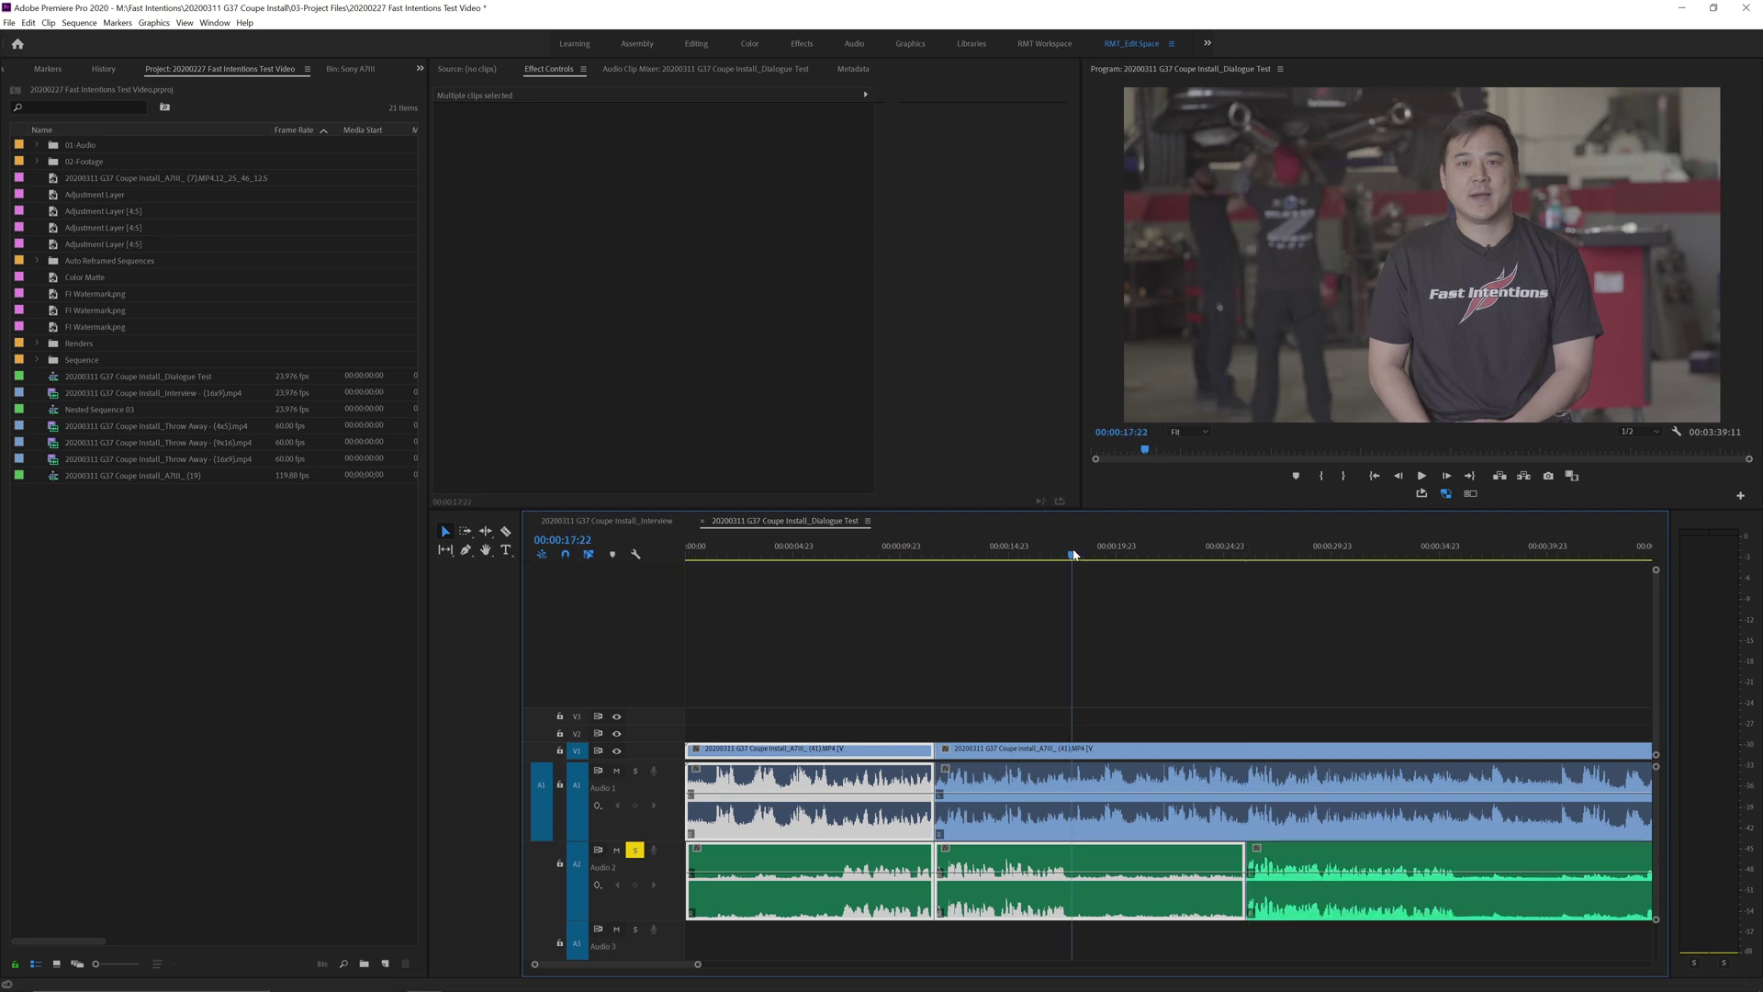
key(Left)
key(Left)
key(w)
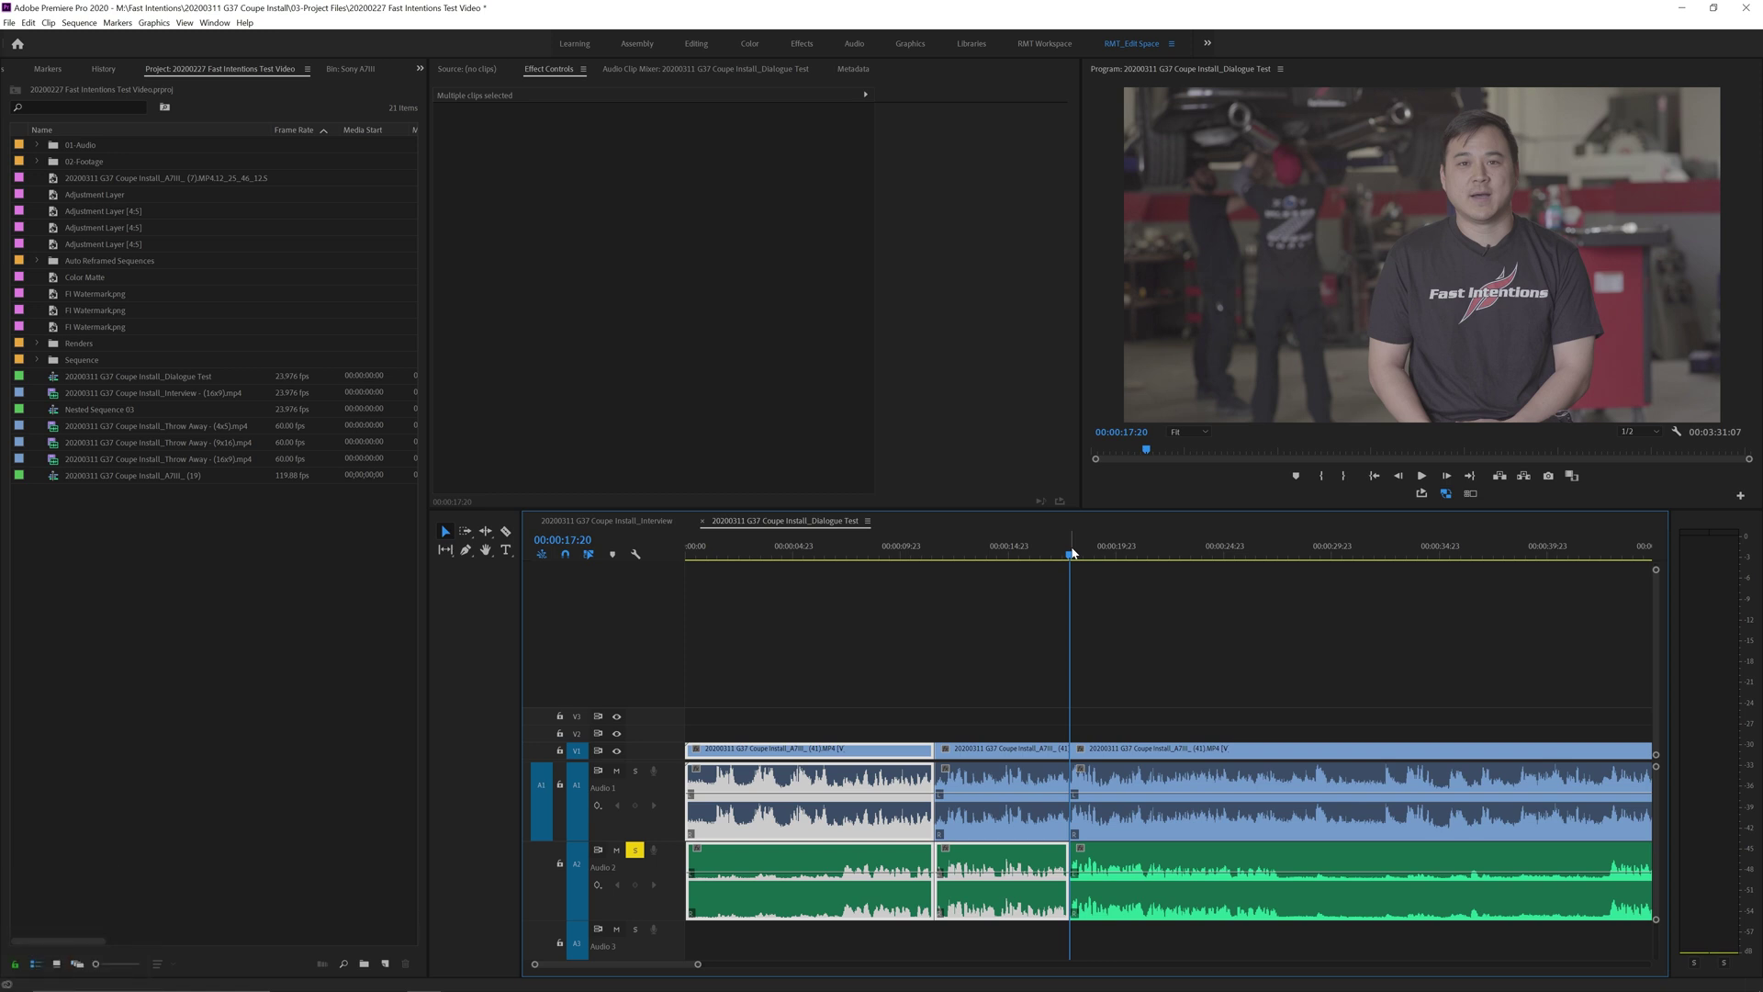
drag(1272, 552, 1284, 555)
key(ctrl+a)
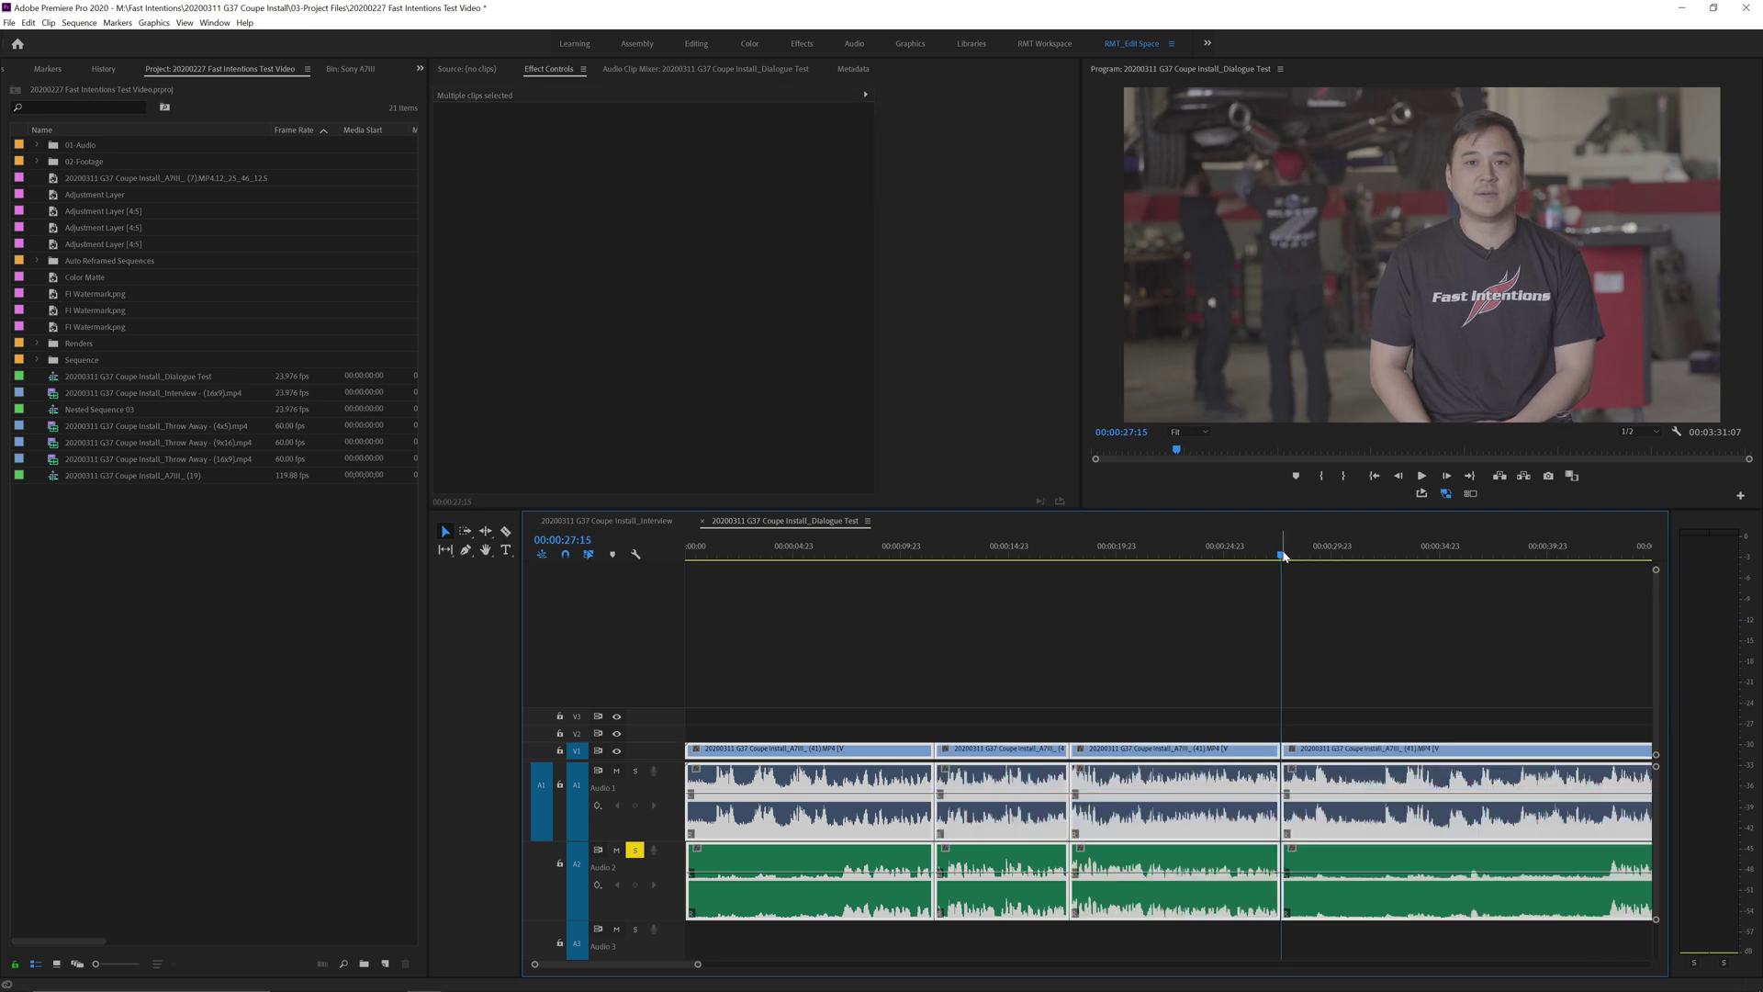
key(minus)
key(minus)
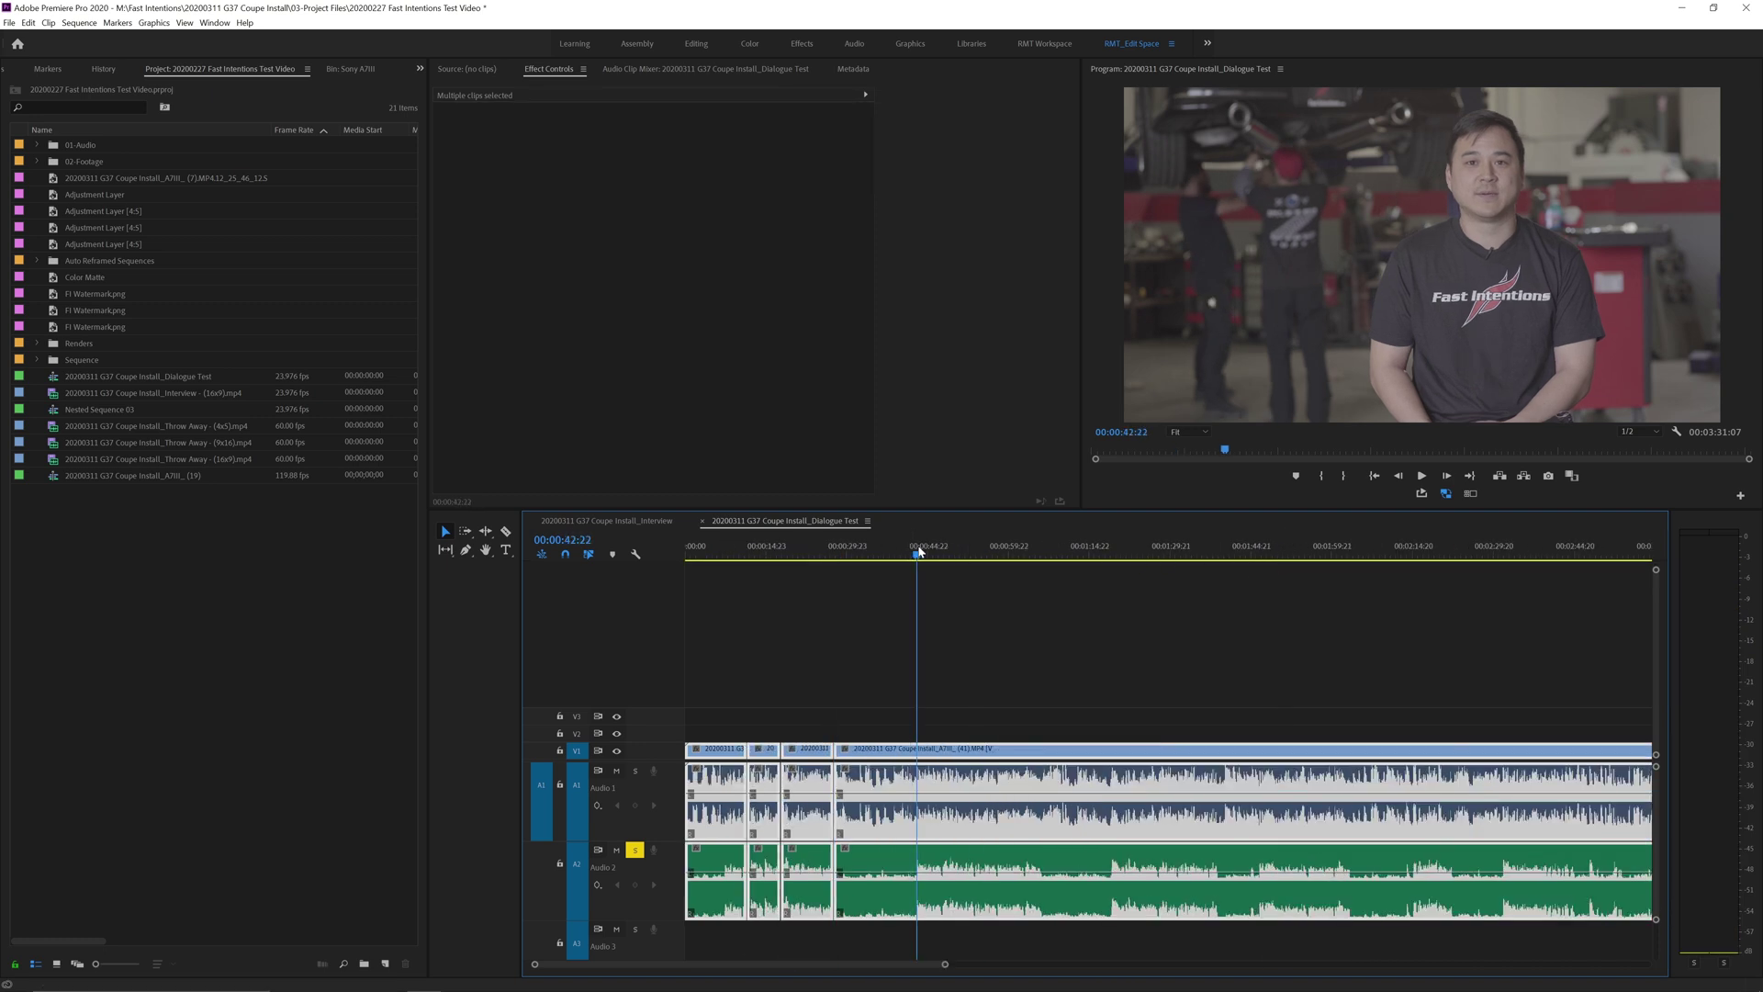
Add edits on all tracks around 00:00:49 to isolate a pause.
click(944, 600)
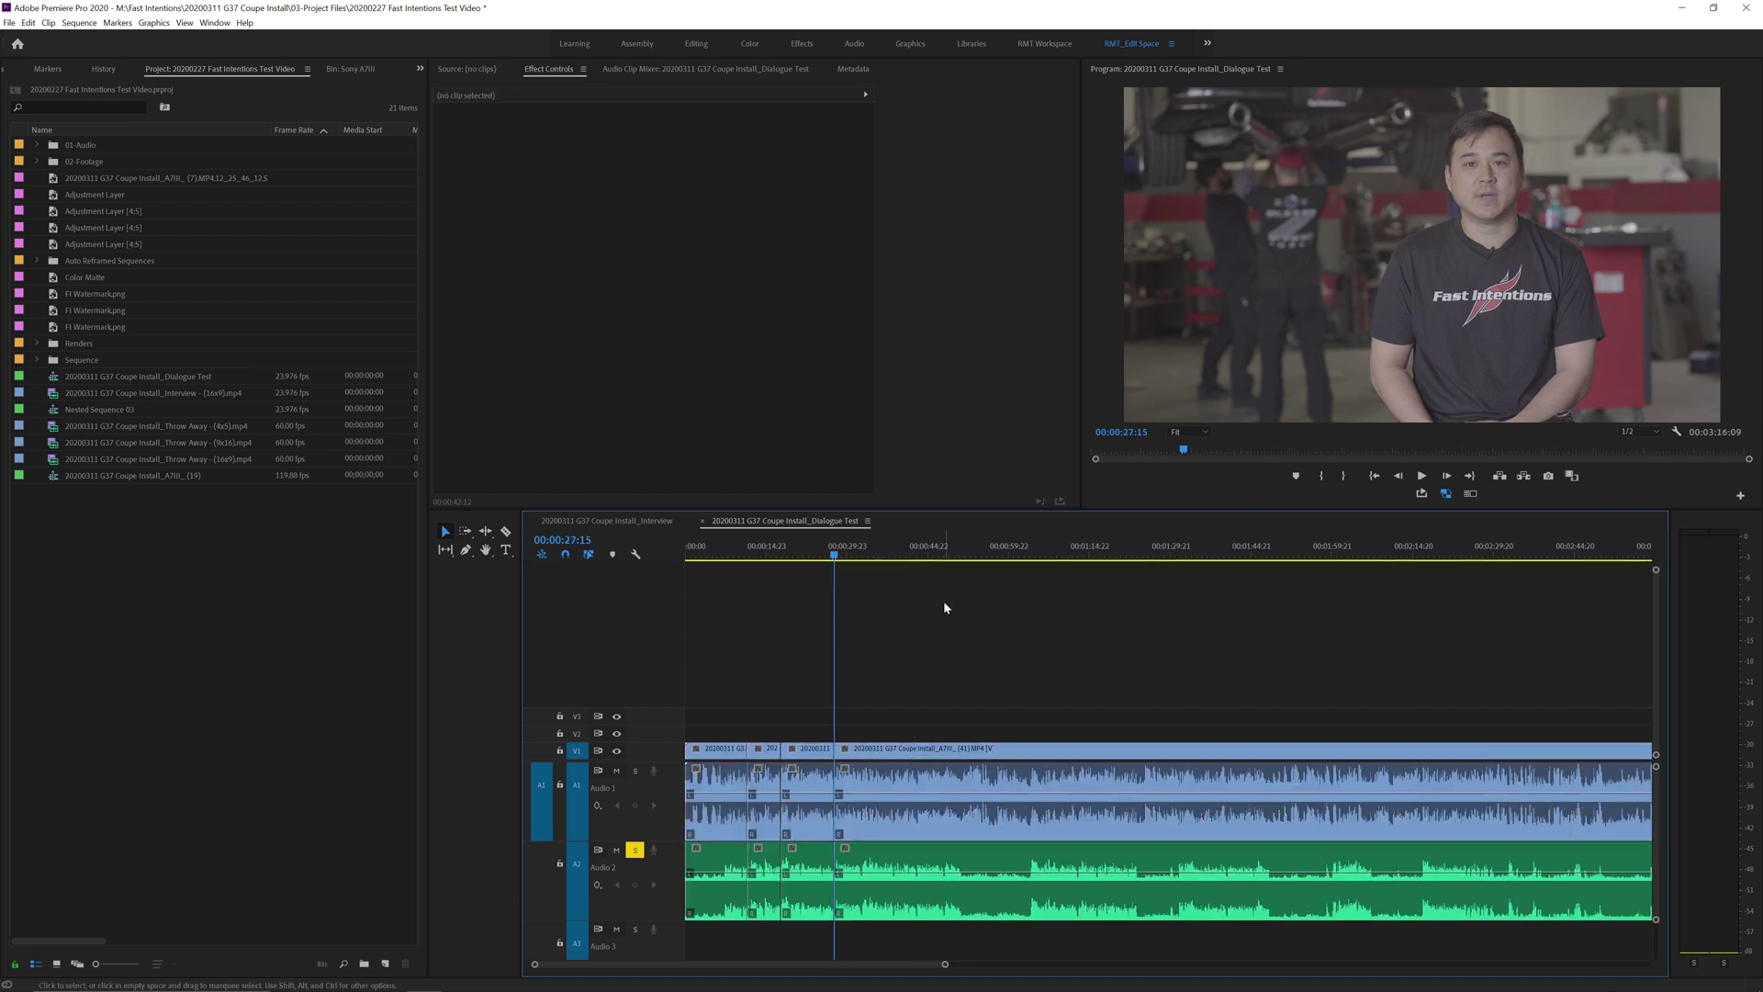
click(953, 555)
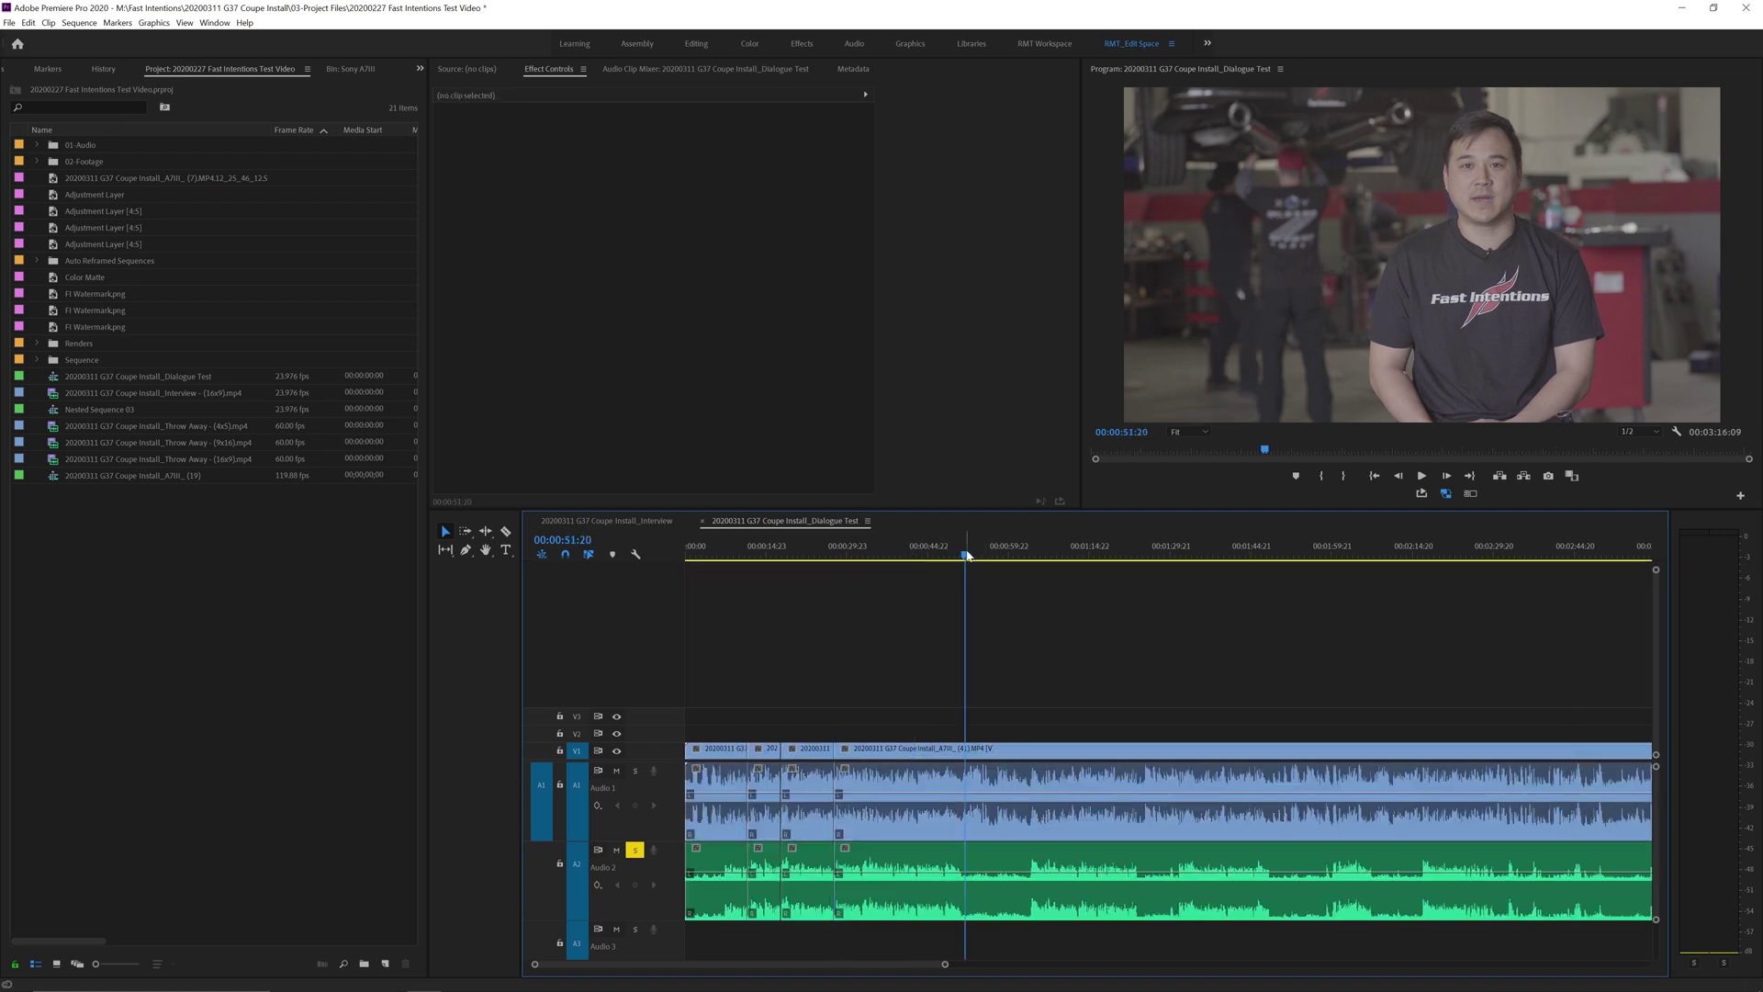
key(ctrl+k)
click(1017, 558)
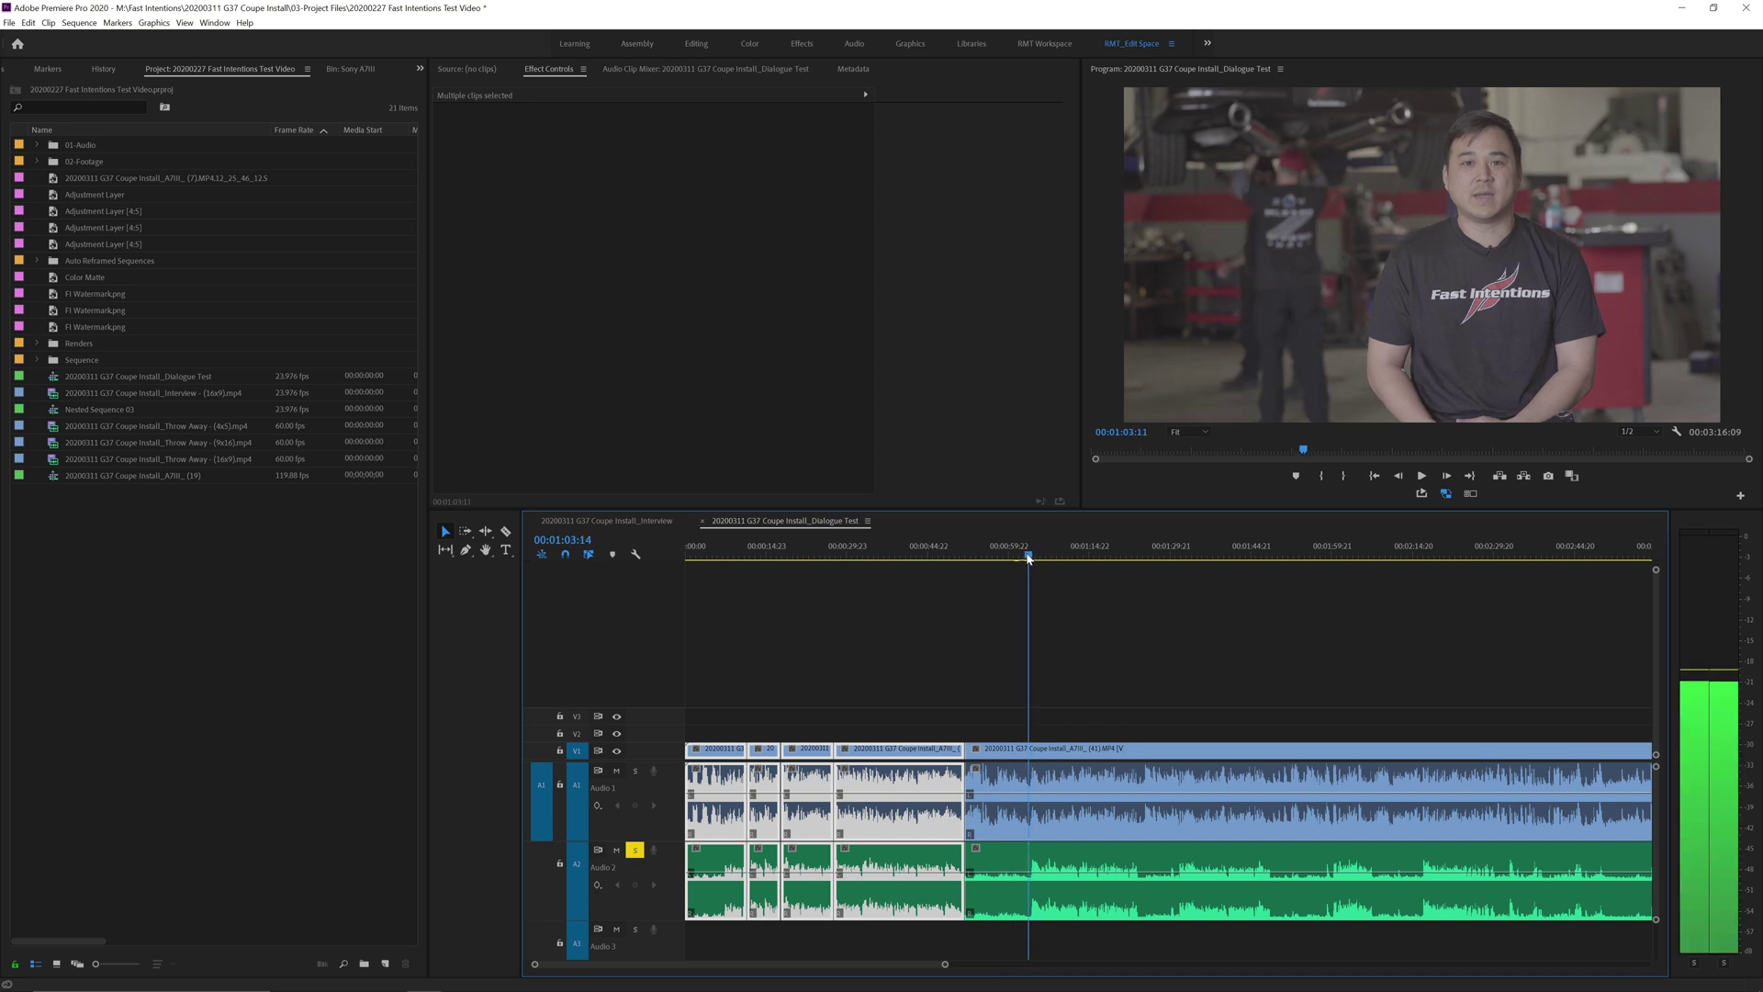
key(Up)
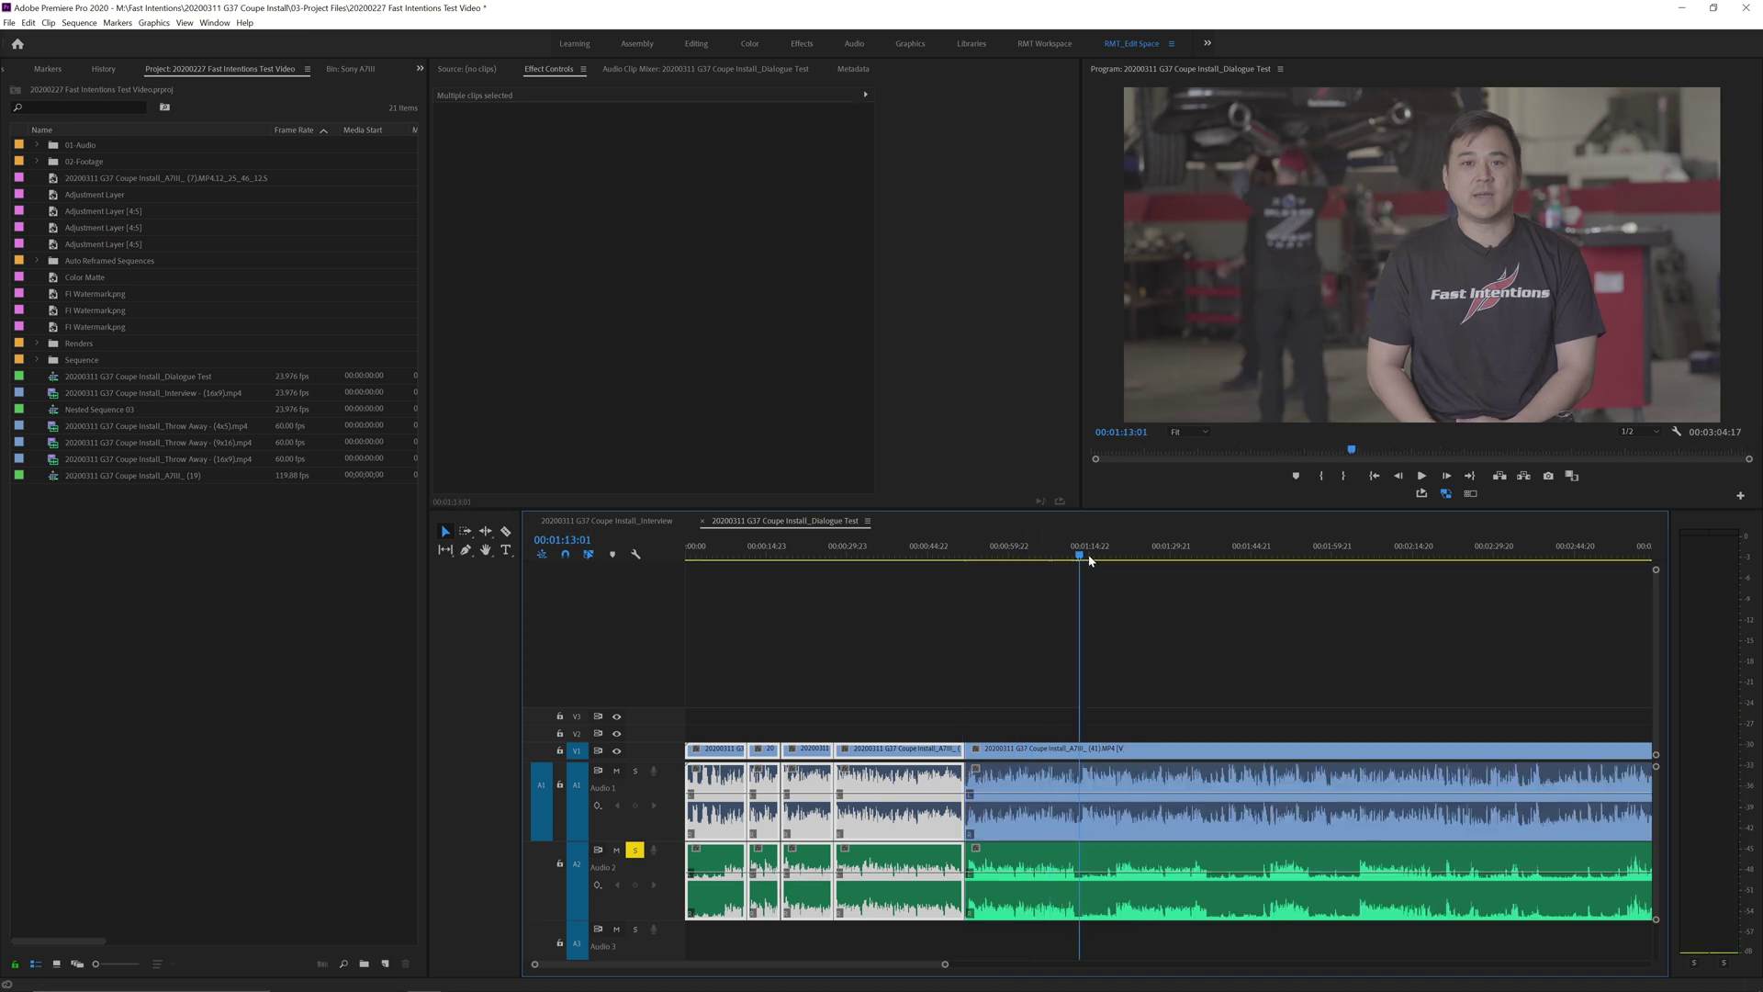
key(Left)
key(Left)
key(Left)
key(ctrl+k)
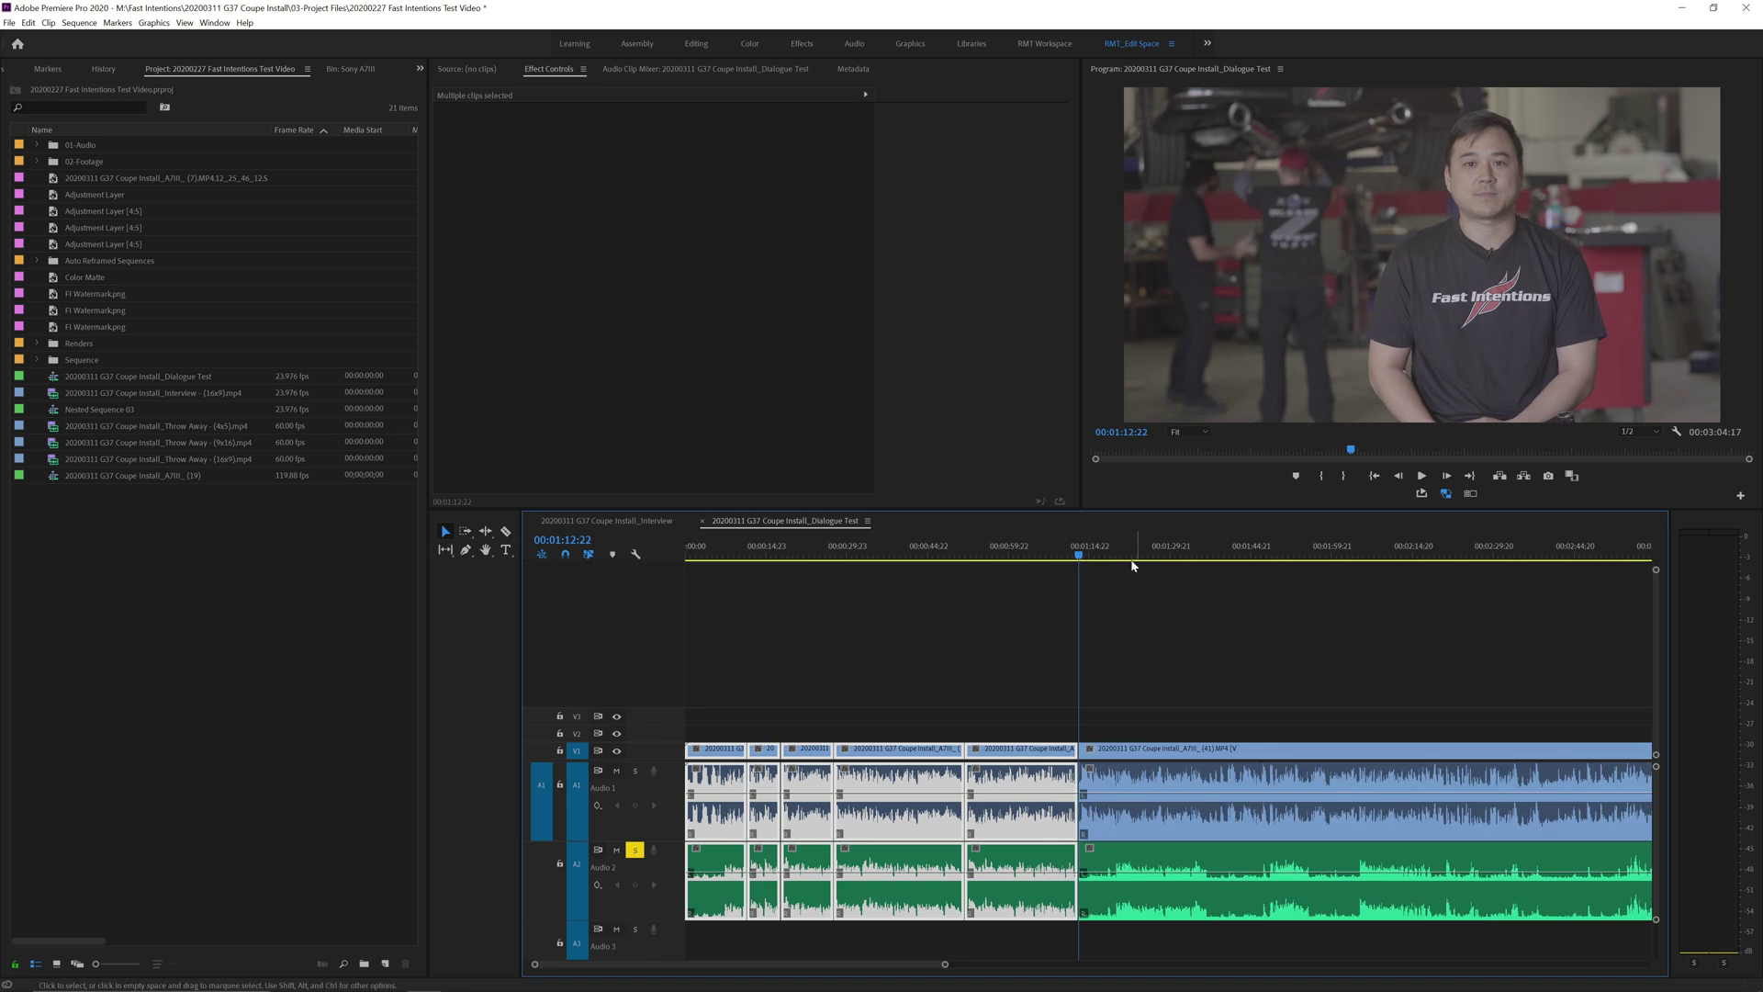
Cut the clips at the pause start and at 00:01:39:20, selecting the section between.
click(1177, 556)
key(ctrl+k)
click(1223, 557)
key(ctrl+k)
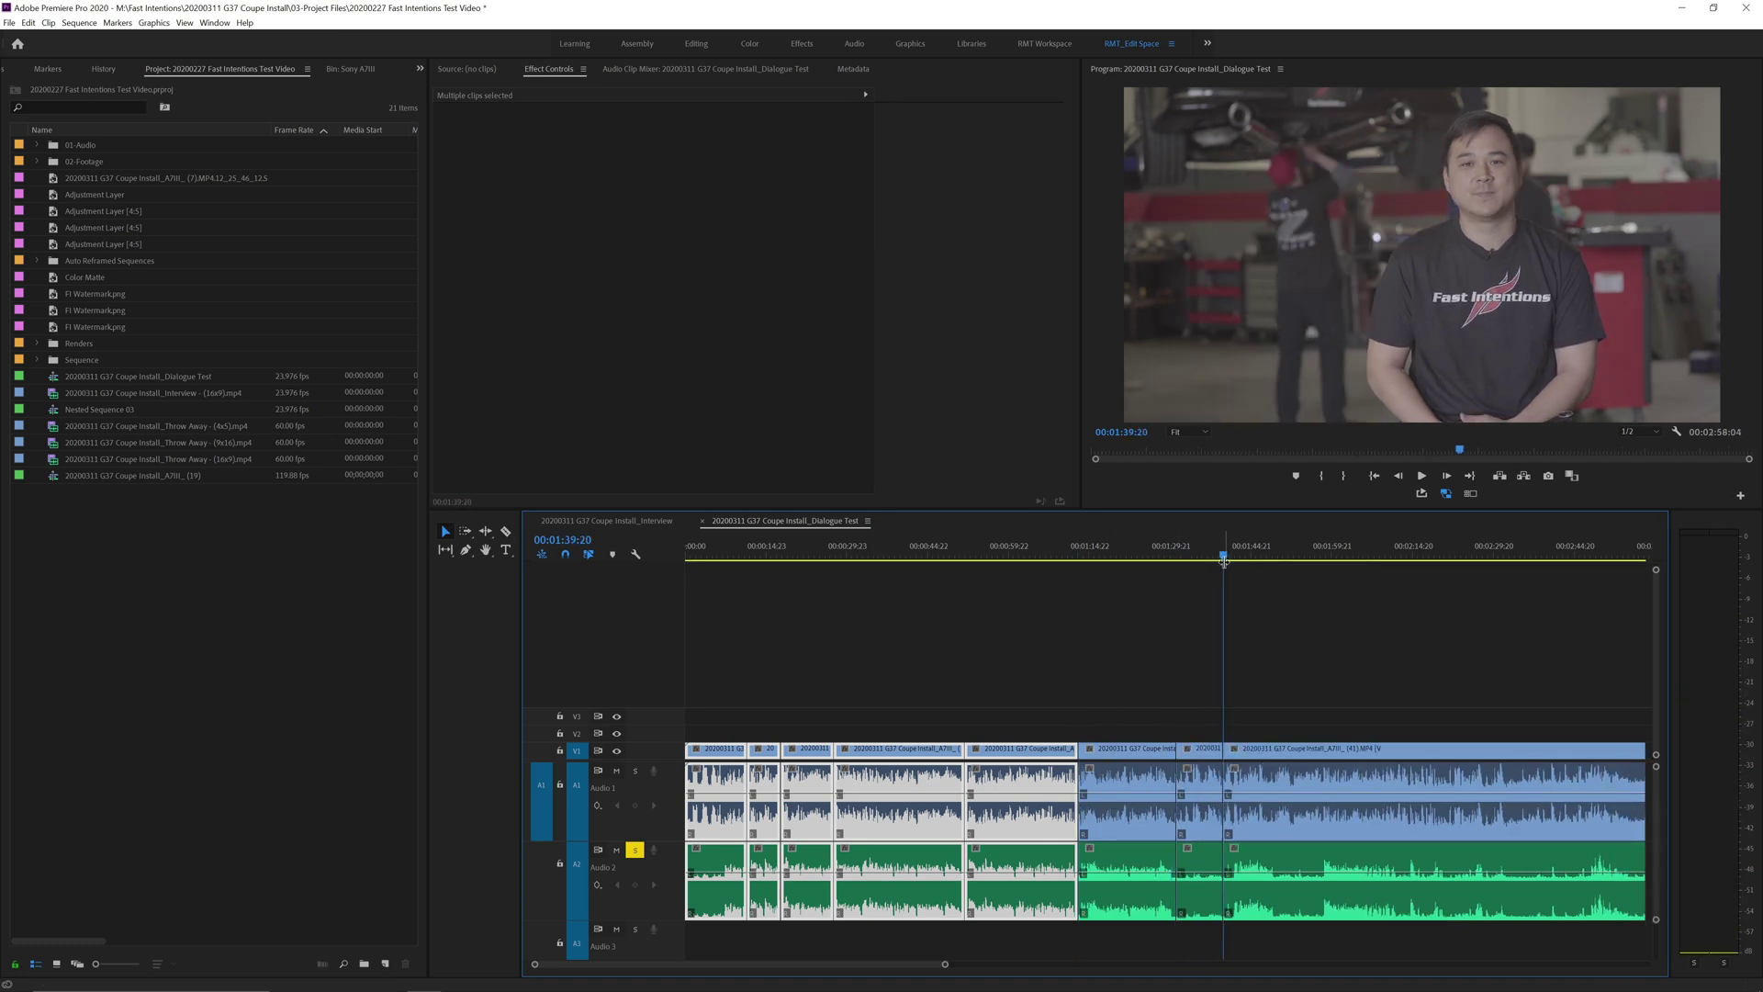
drag(1192, 709, 1218, 909)
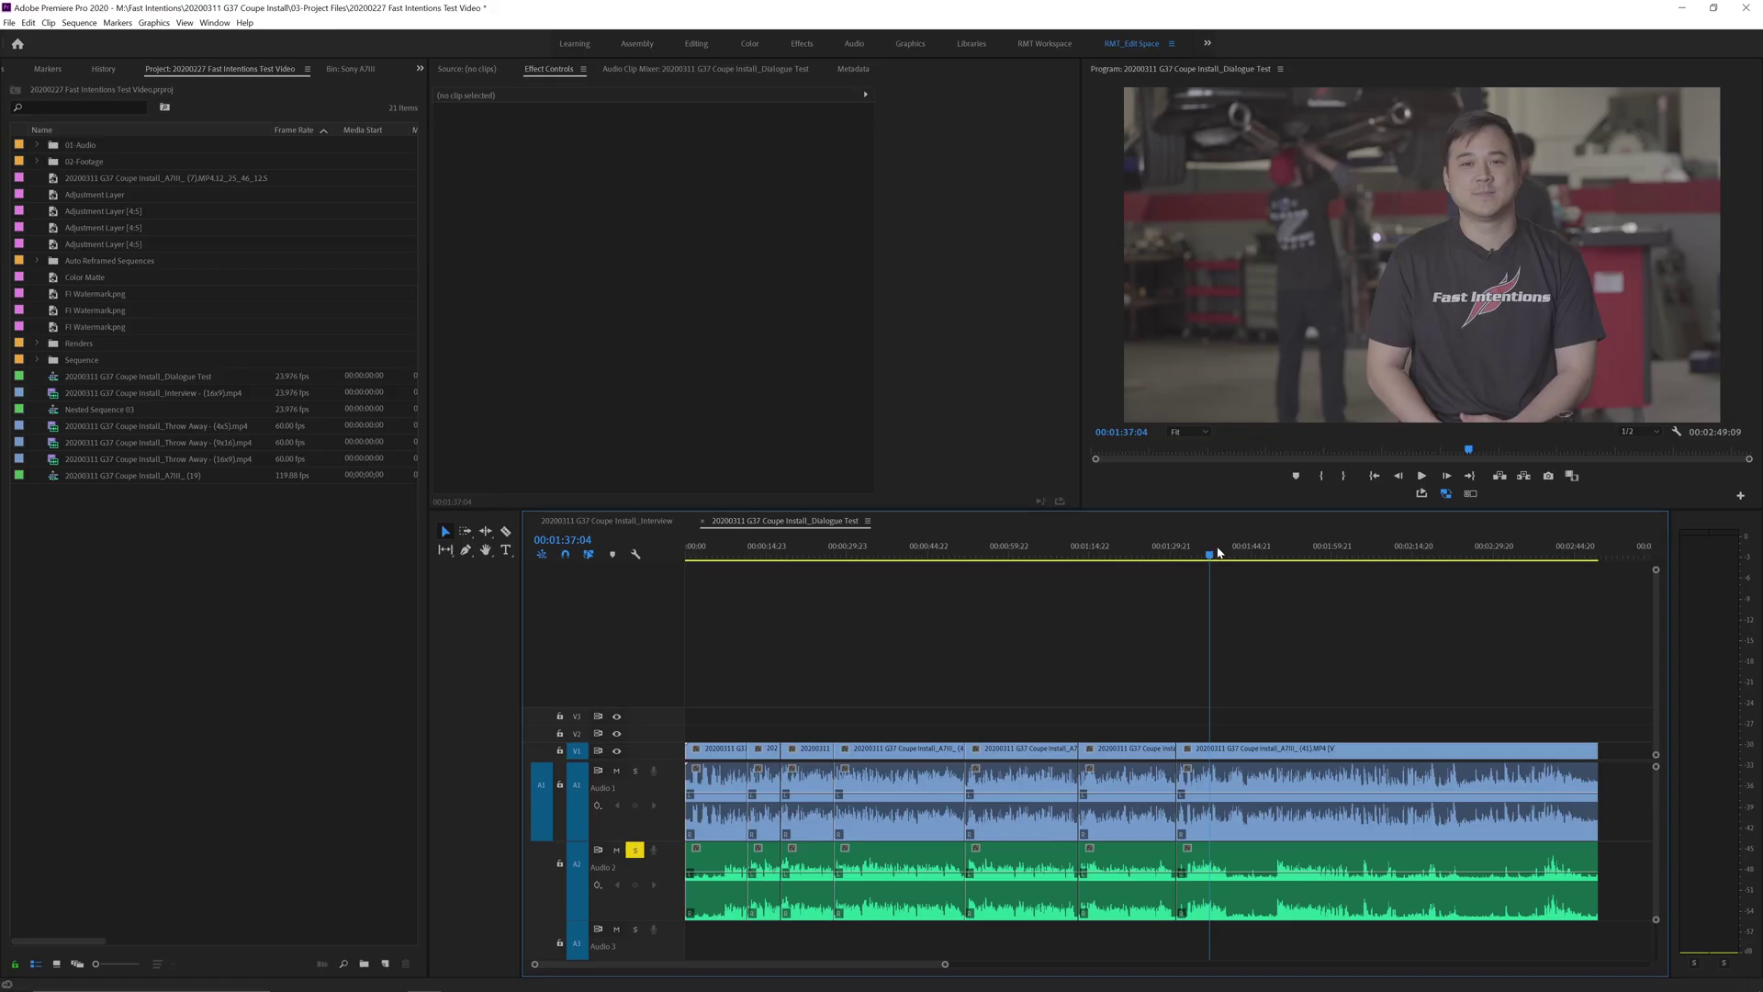
drag(1212, 551, 1230, 552)
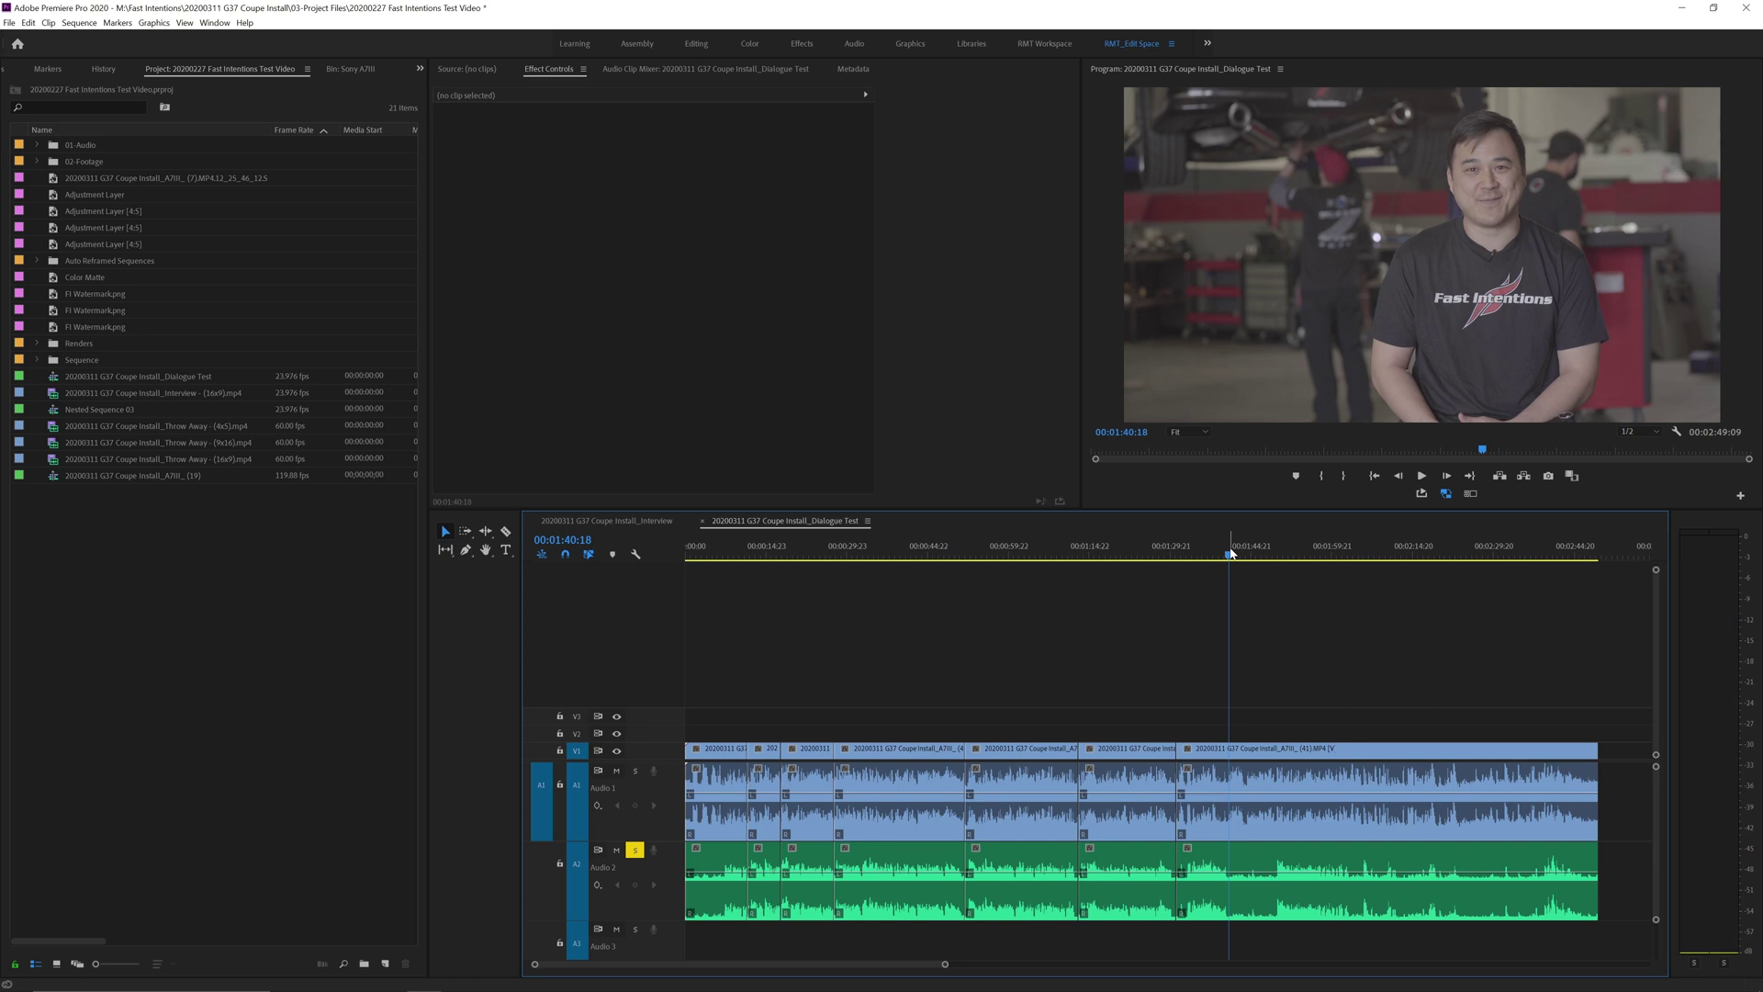
Ripple-trim the last clip's end with Q and split every track at the playhead.
key(ctrl+a)
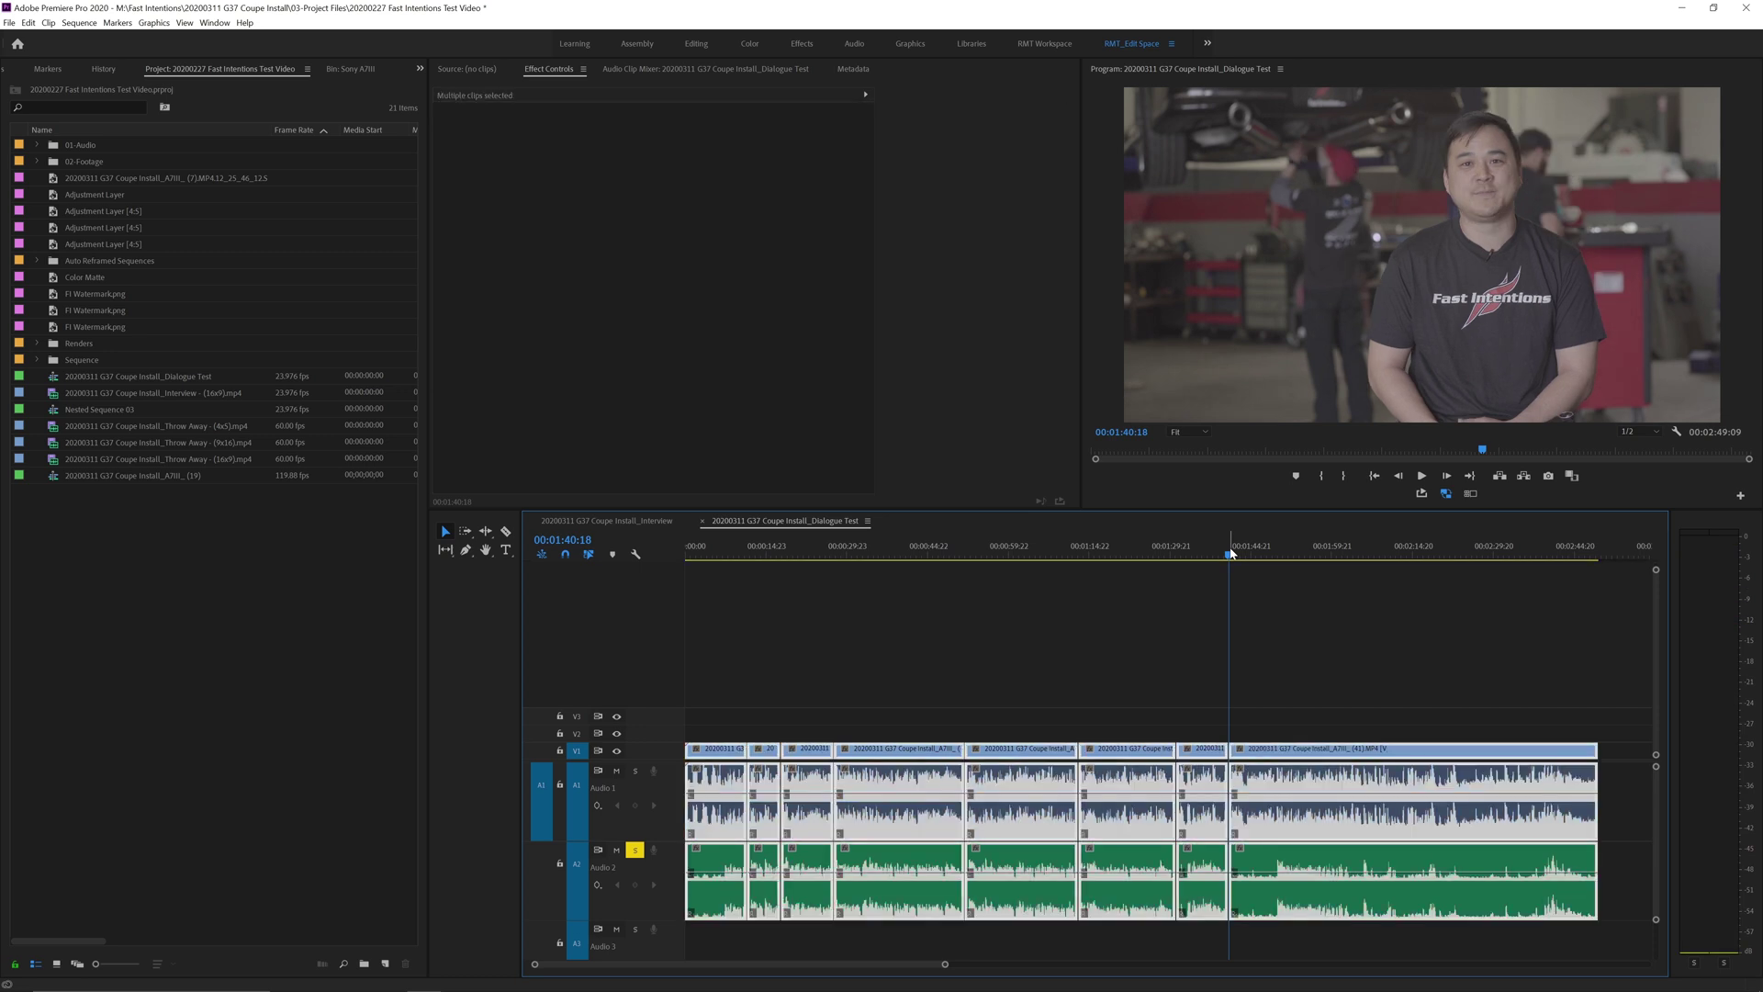
drag(1228, 555, 1306, 554)
click(1313, 614)
key(q)
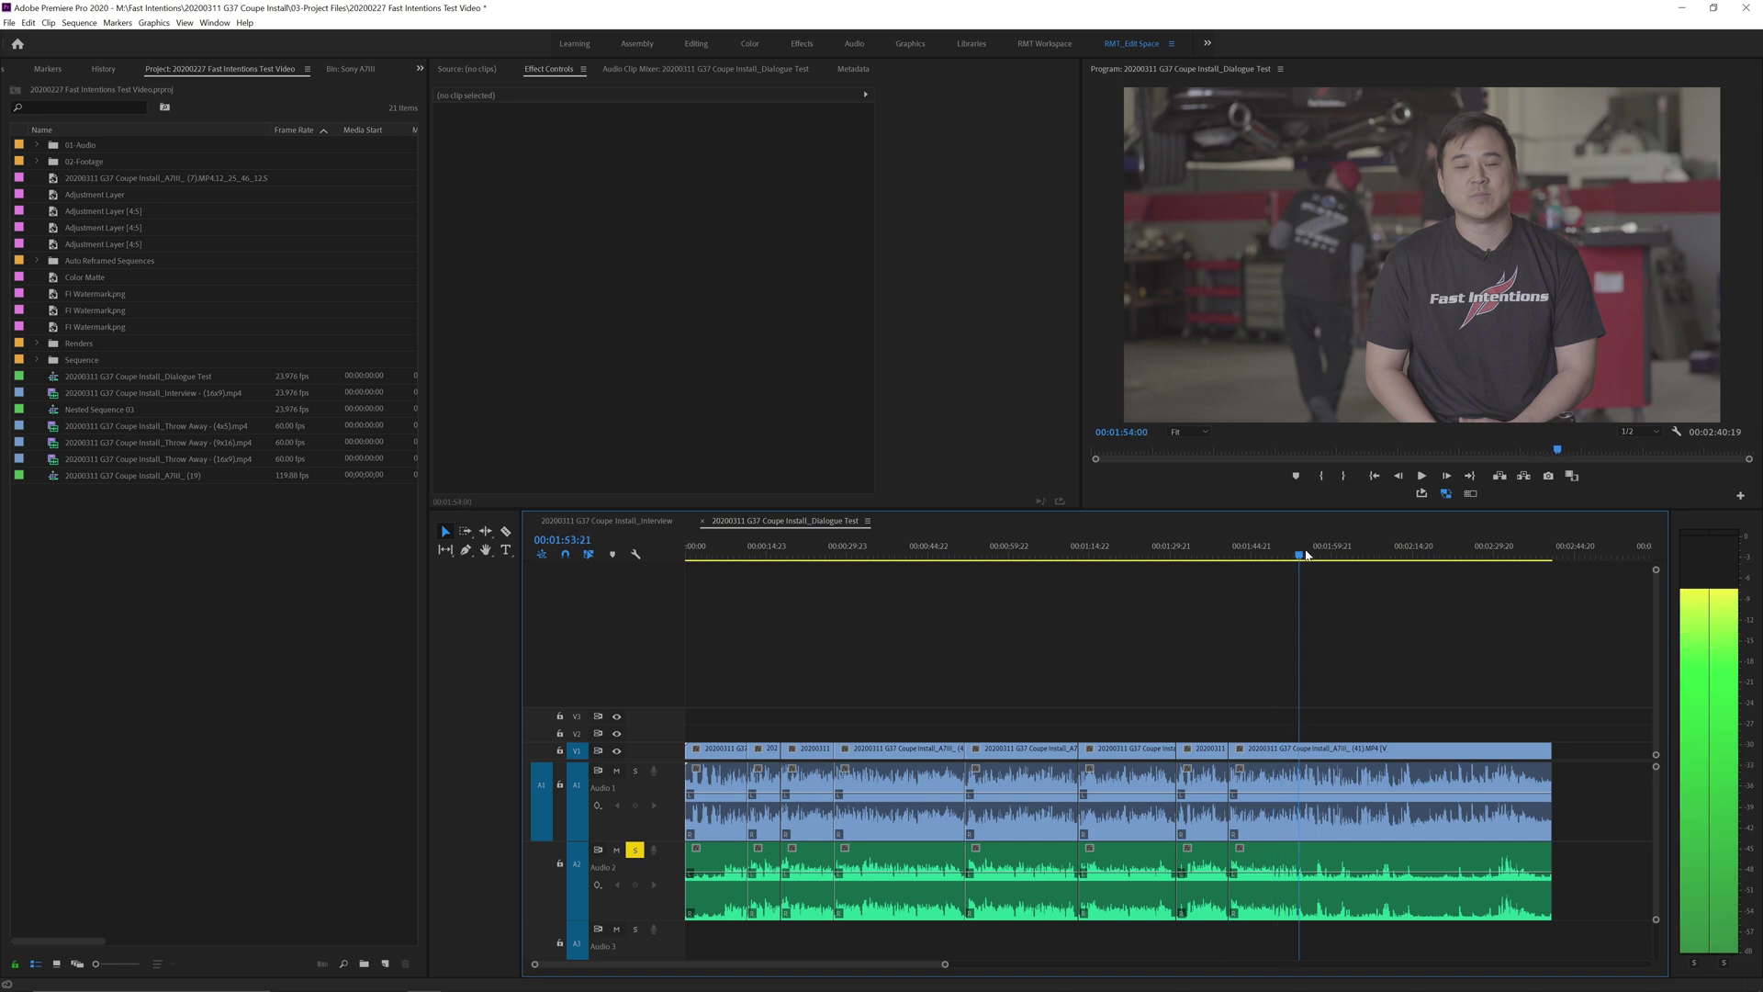
key(ctrl+a)
key(ctrl+k)
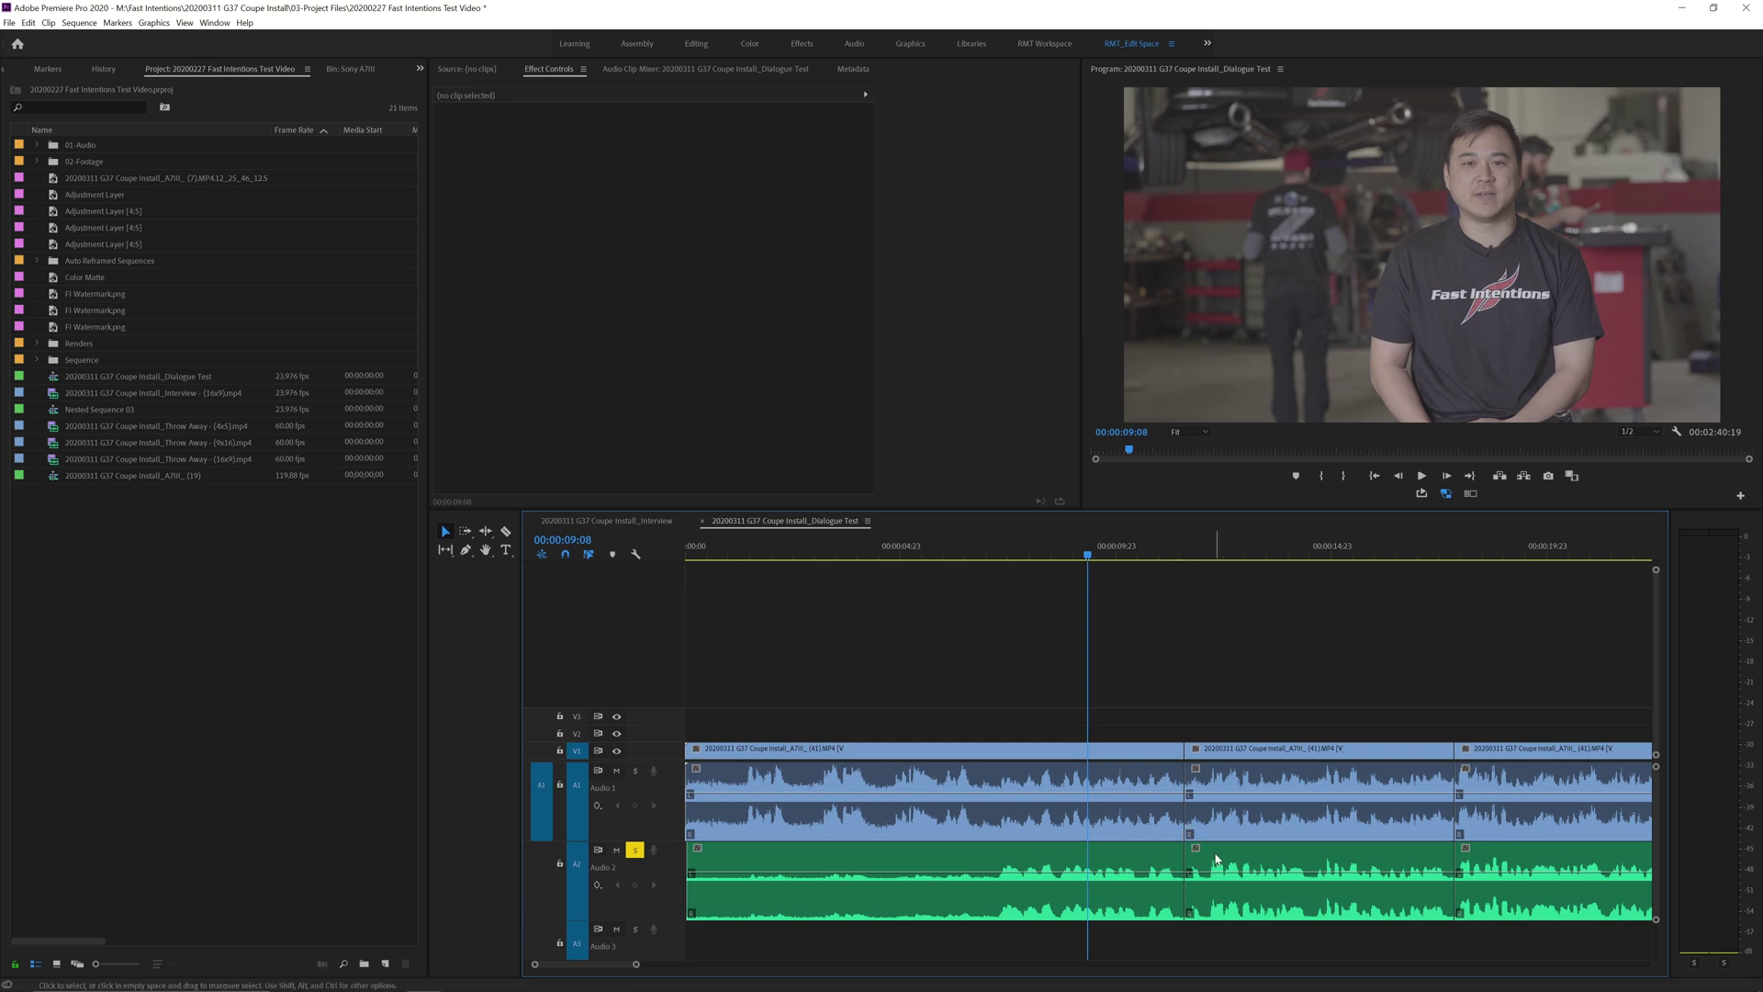
Ripple-trim the clip end back to the playhead at the 00:00:17:01 pause.
key(space)
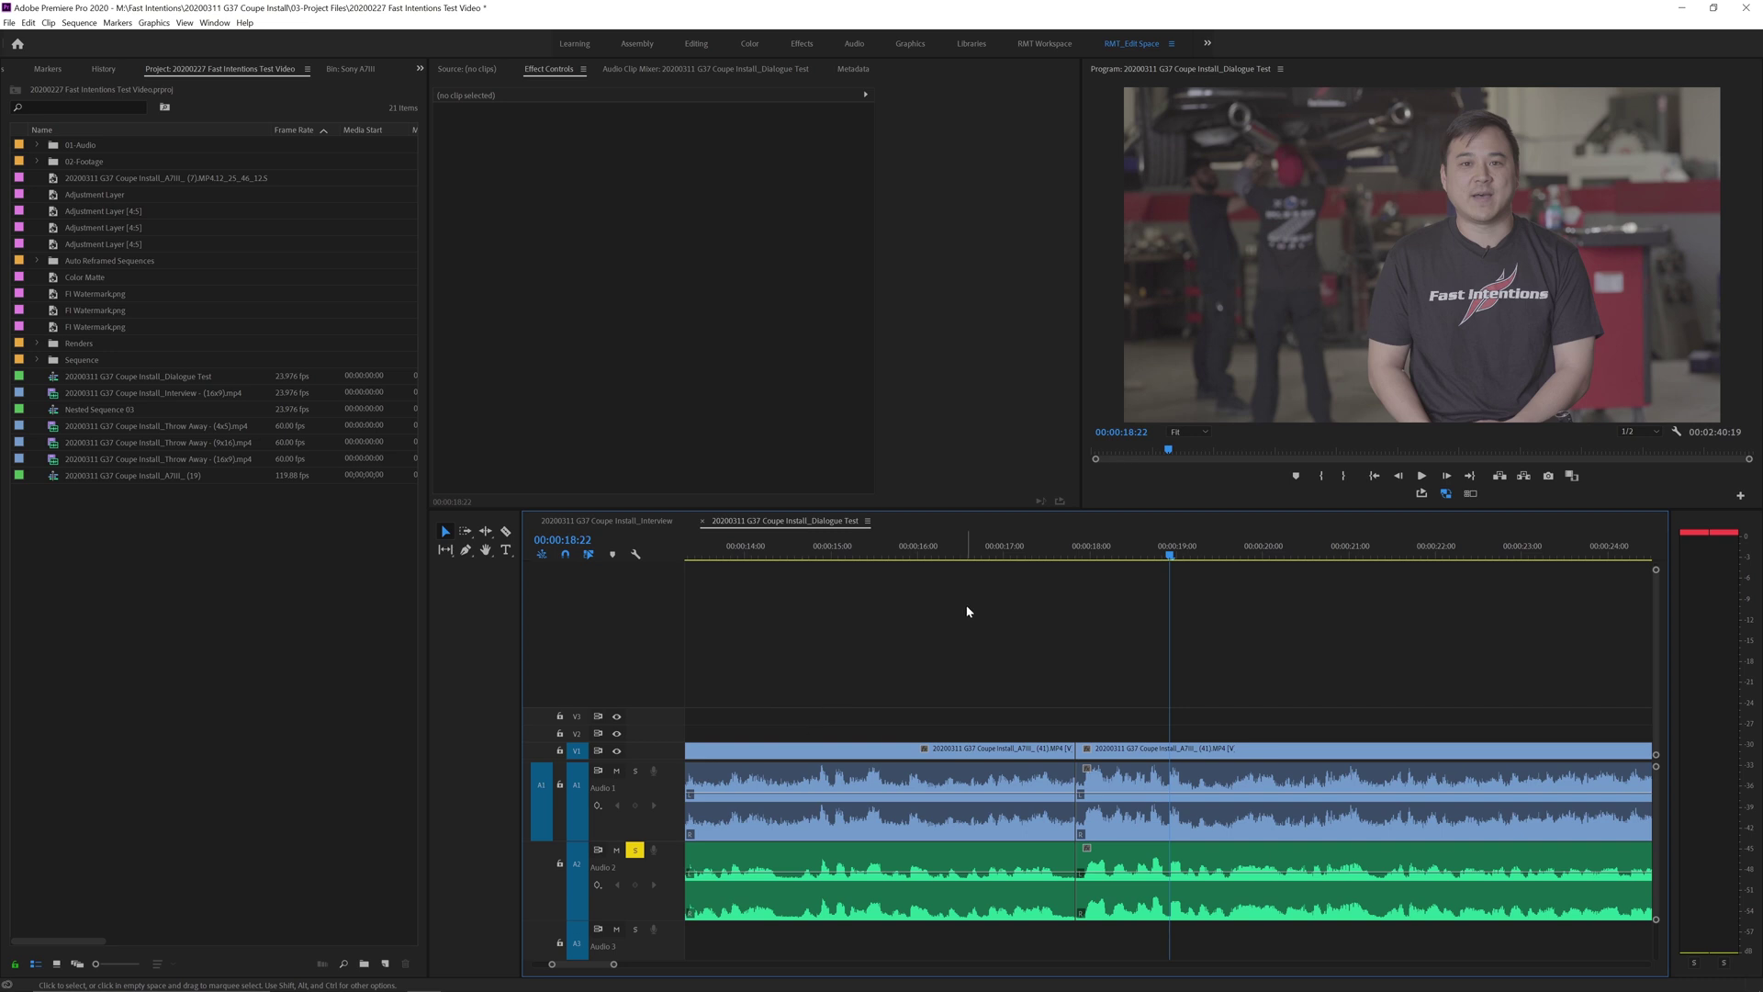
click(1008, 554)
key(space)
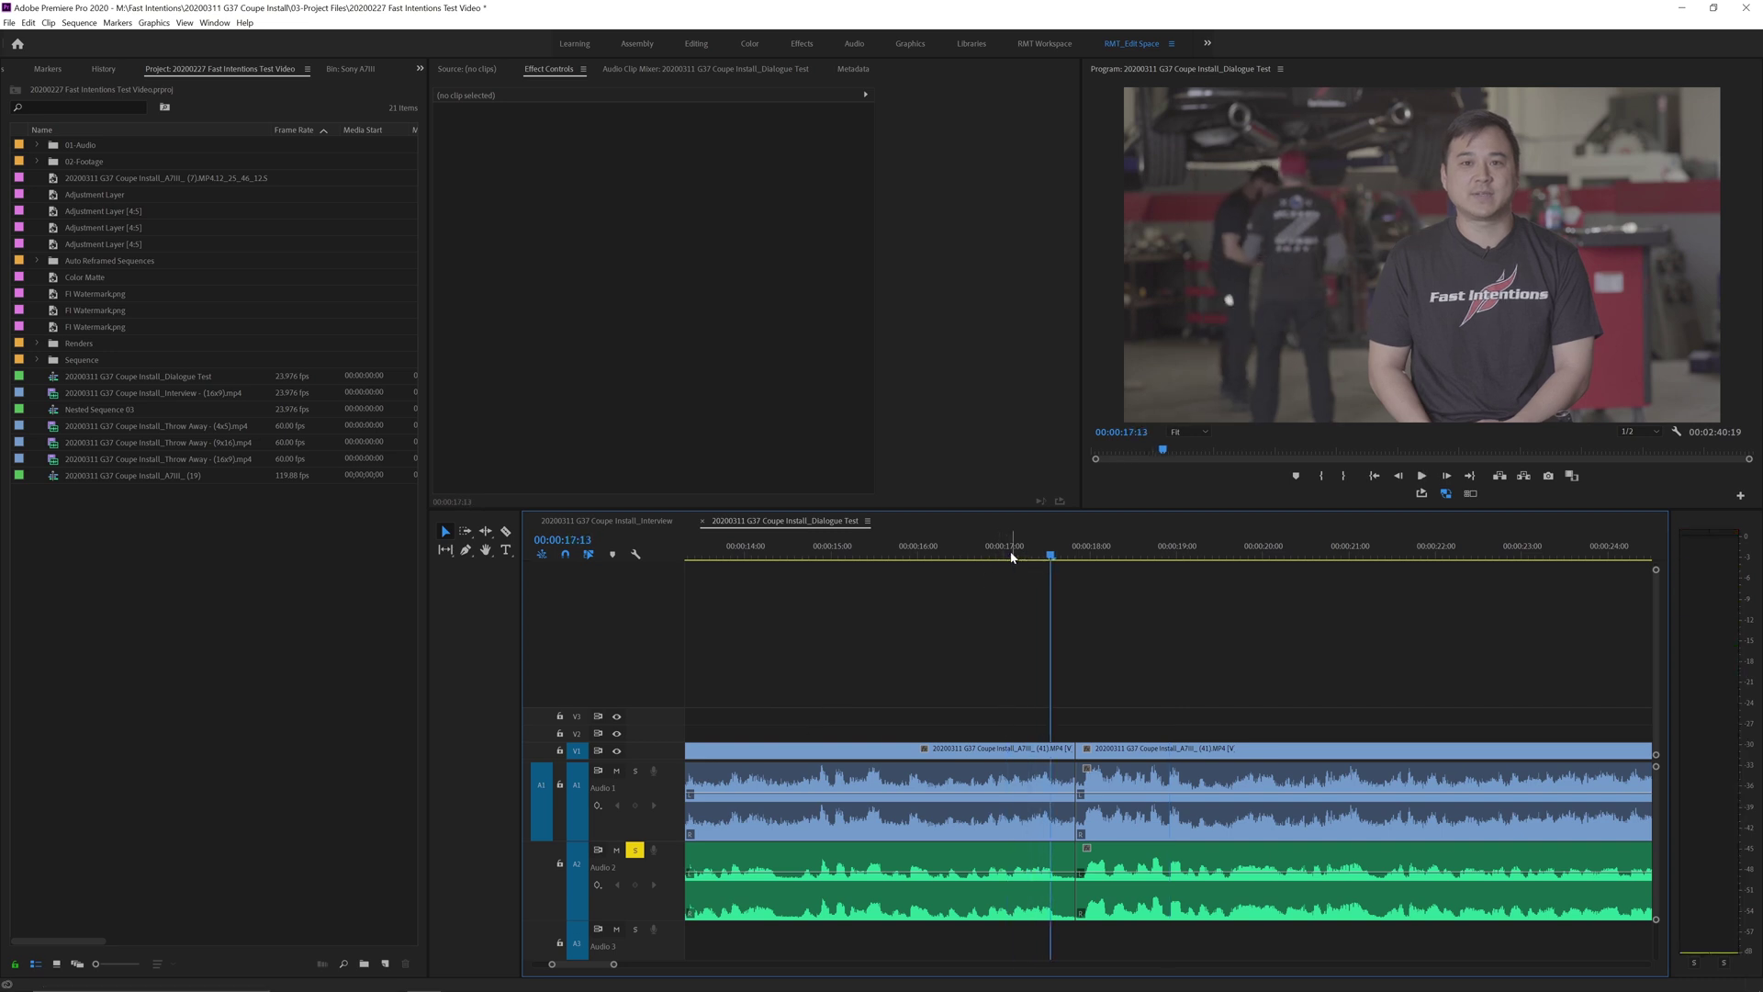
key(w)
key(space)
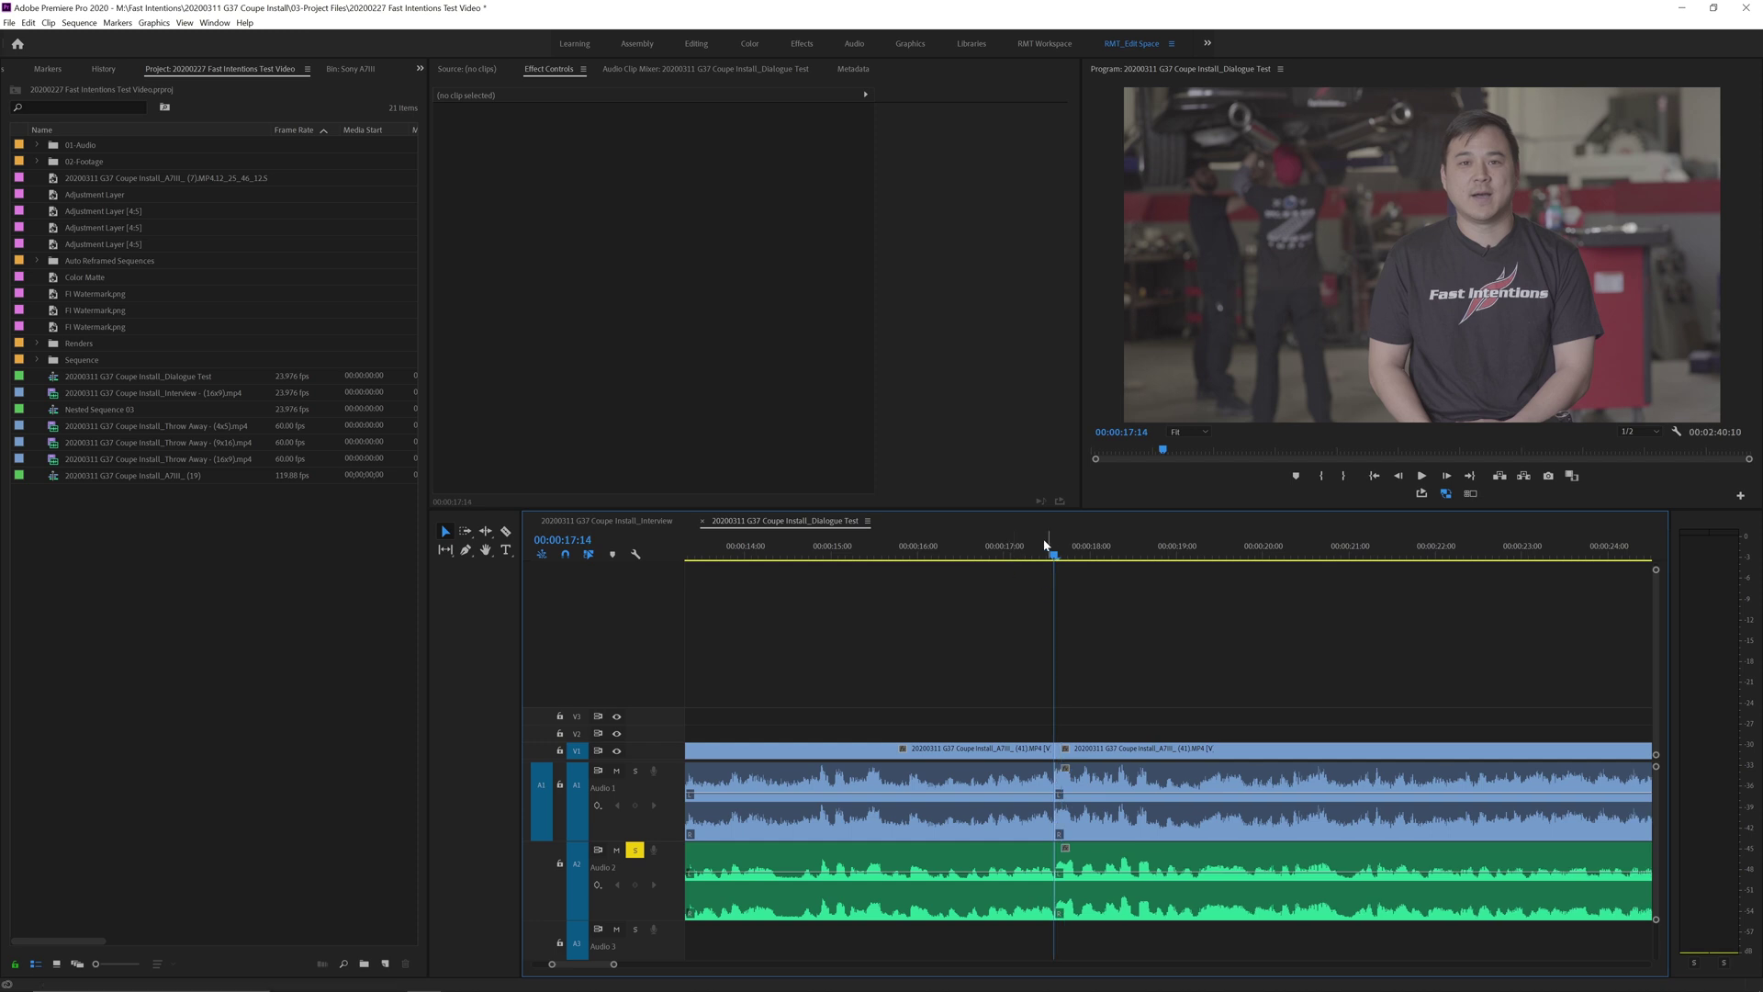
Replay the tightened edit and select all clips after it with Track Select Forward.
click(1012, 554)
key(space)
click(1016, 546)
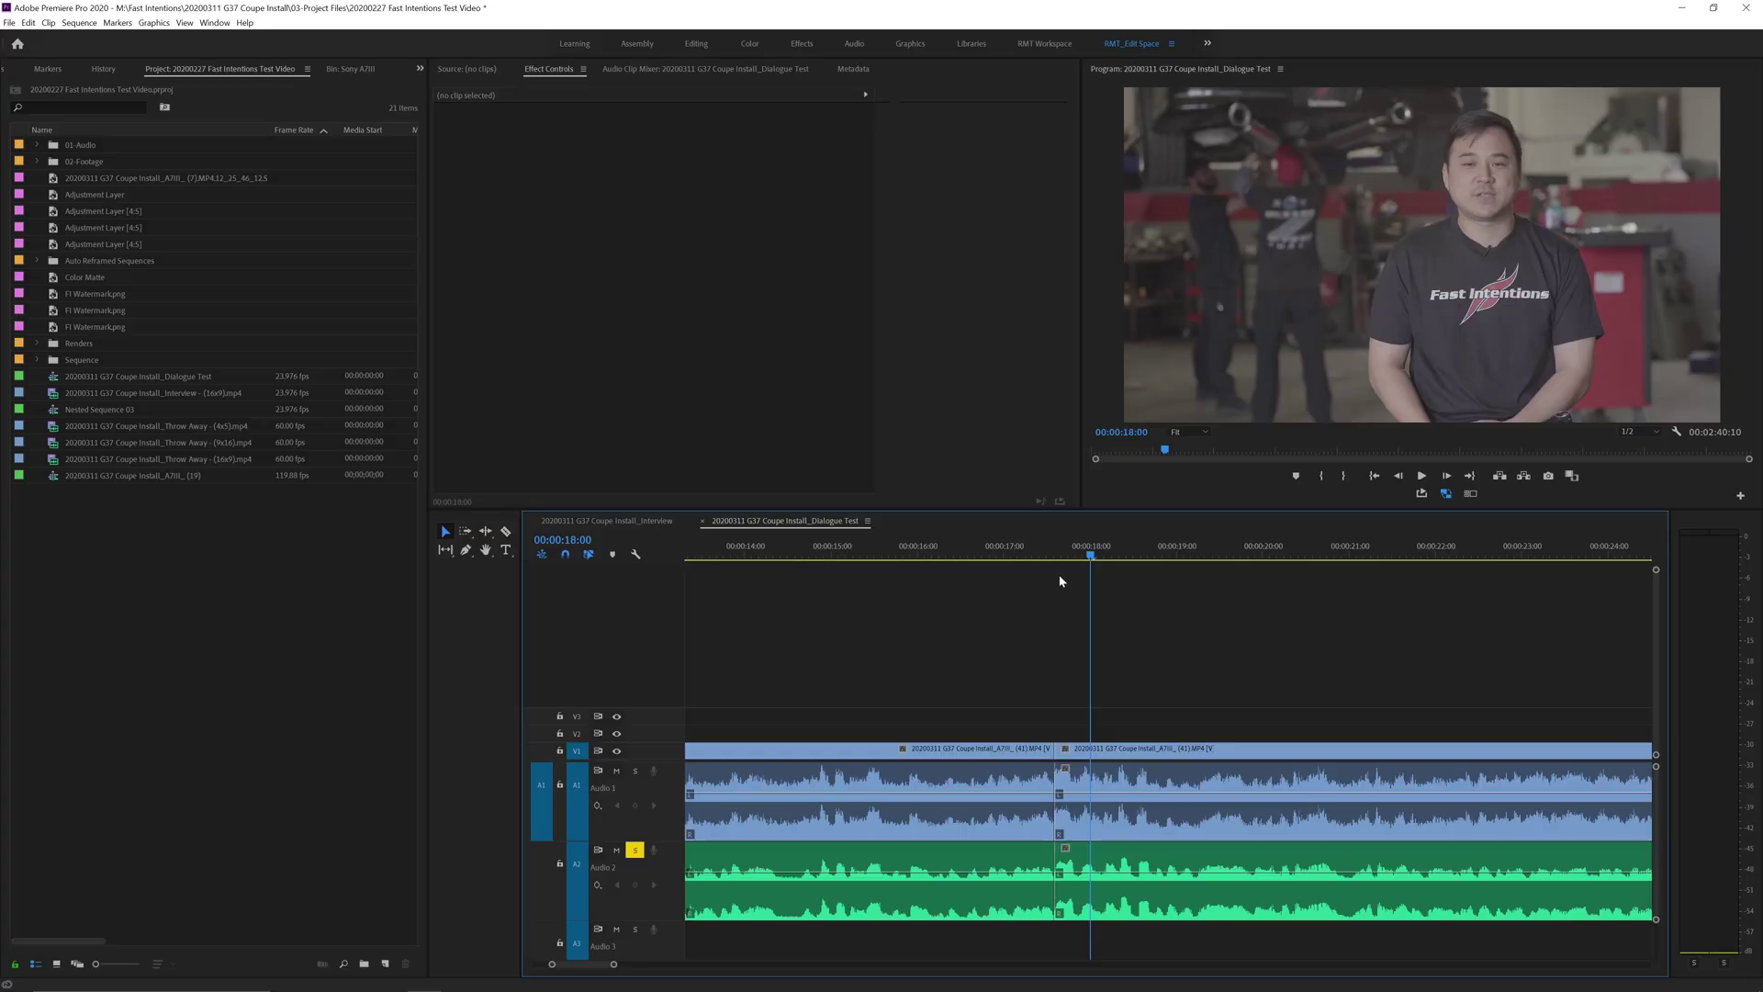
click(1075, 749)
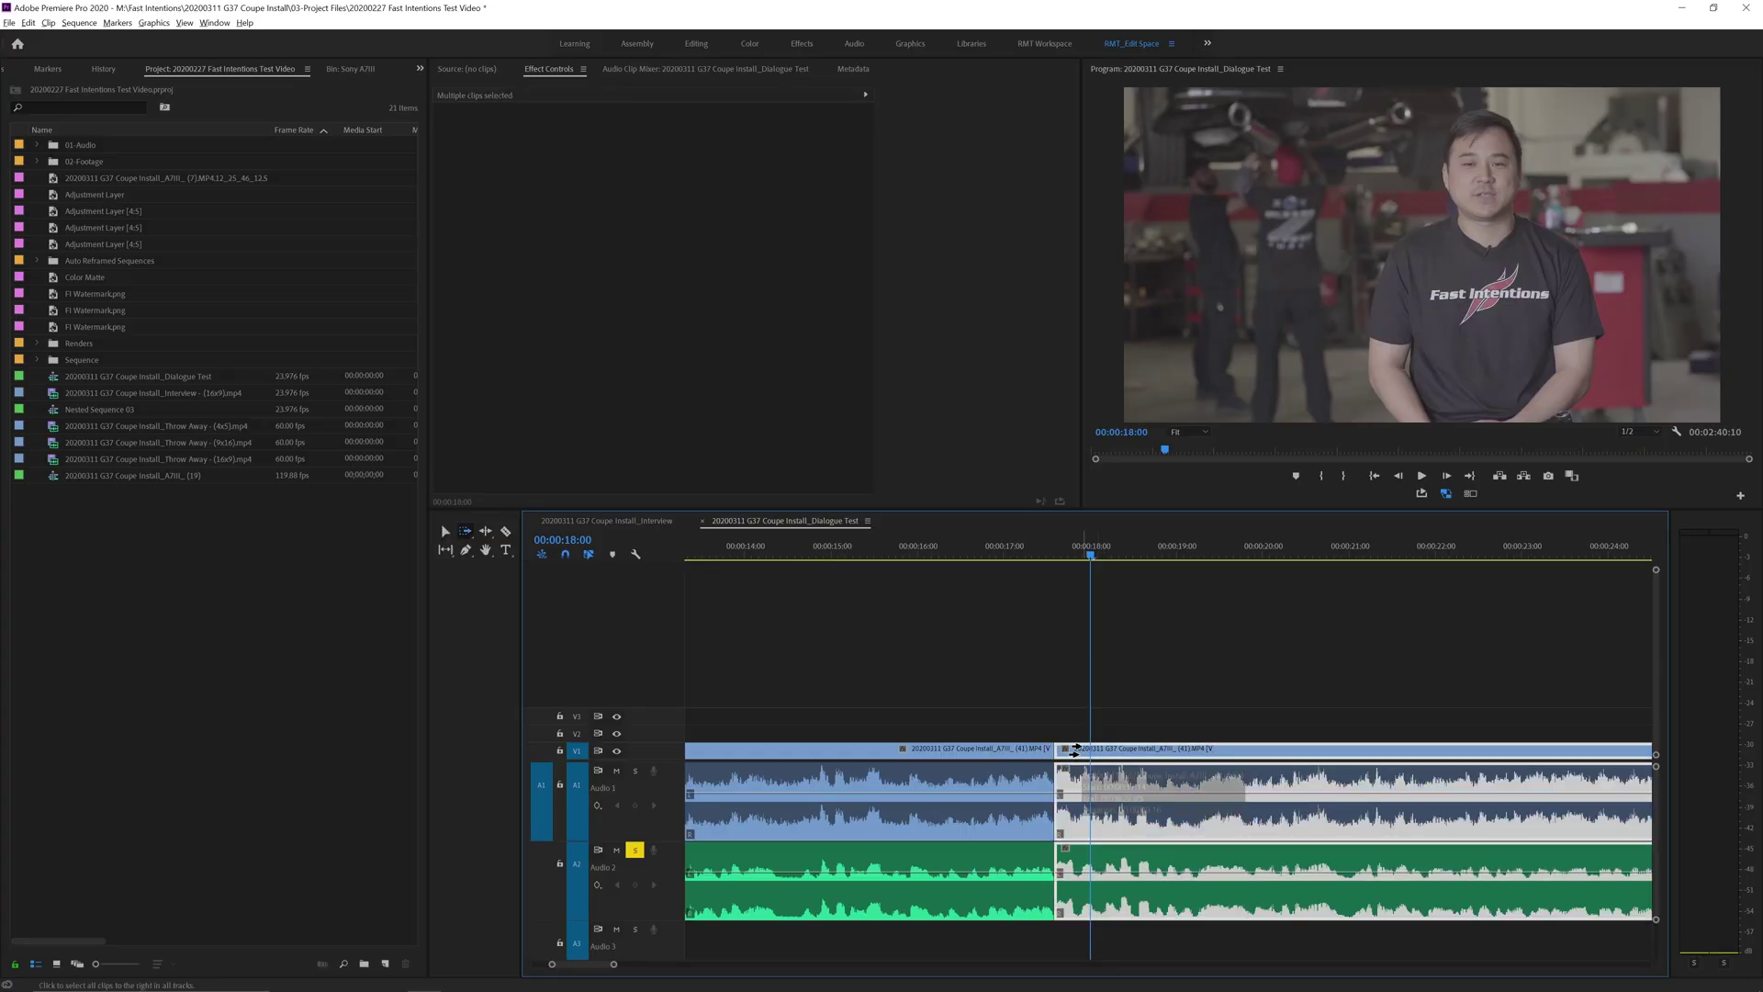
Move the clips after the 00:00:17 cut two frames later.
key(alt)
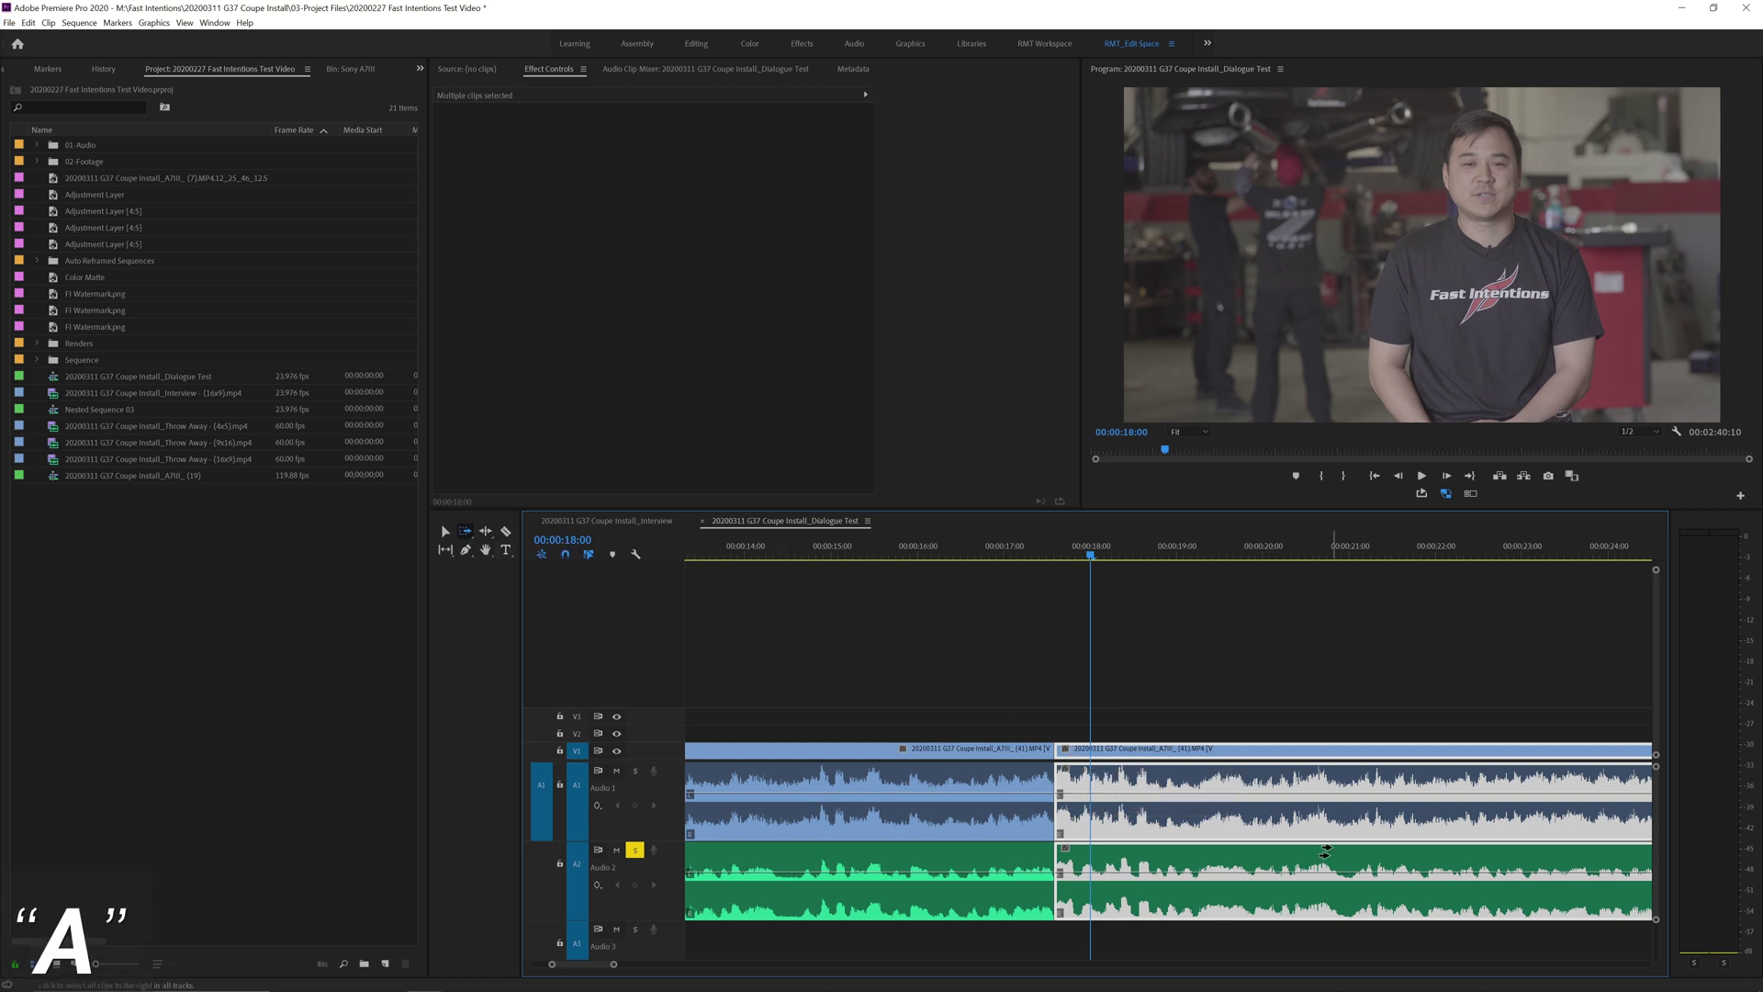
drag(1072, 751, 1147, 760)
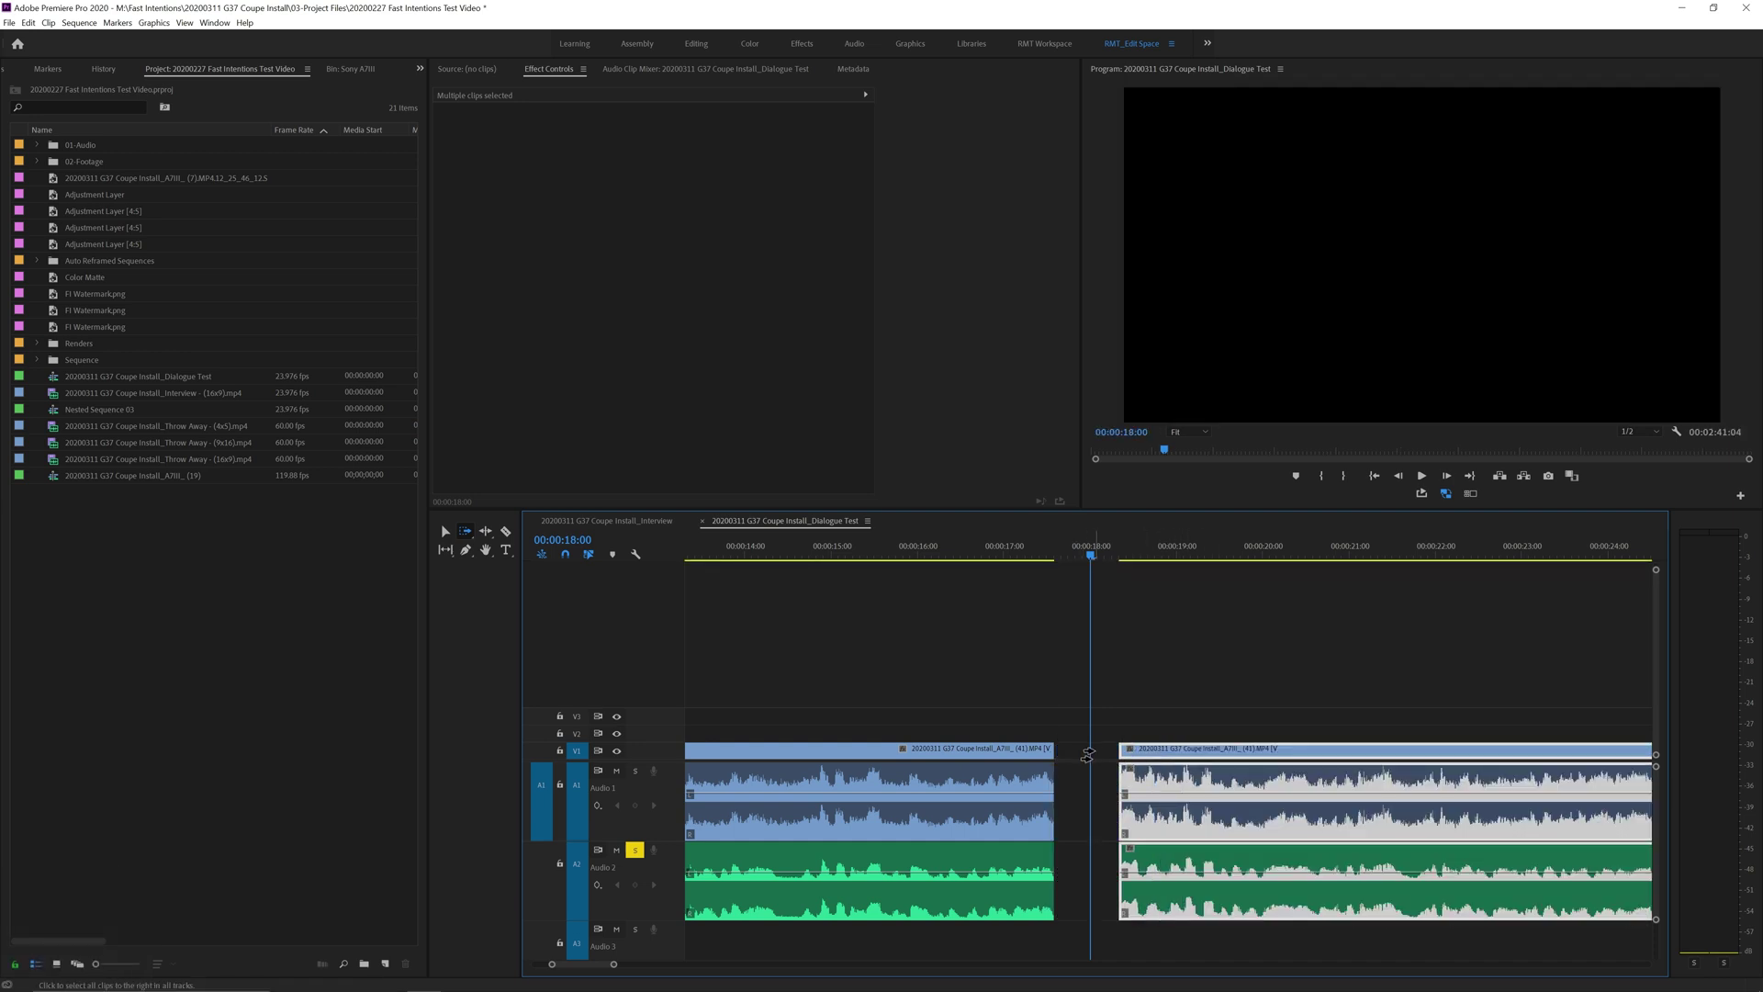
key(ctrl+z)
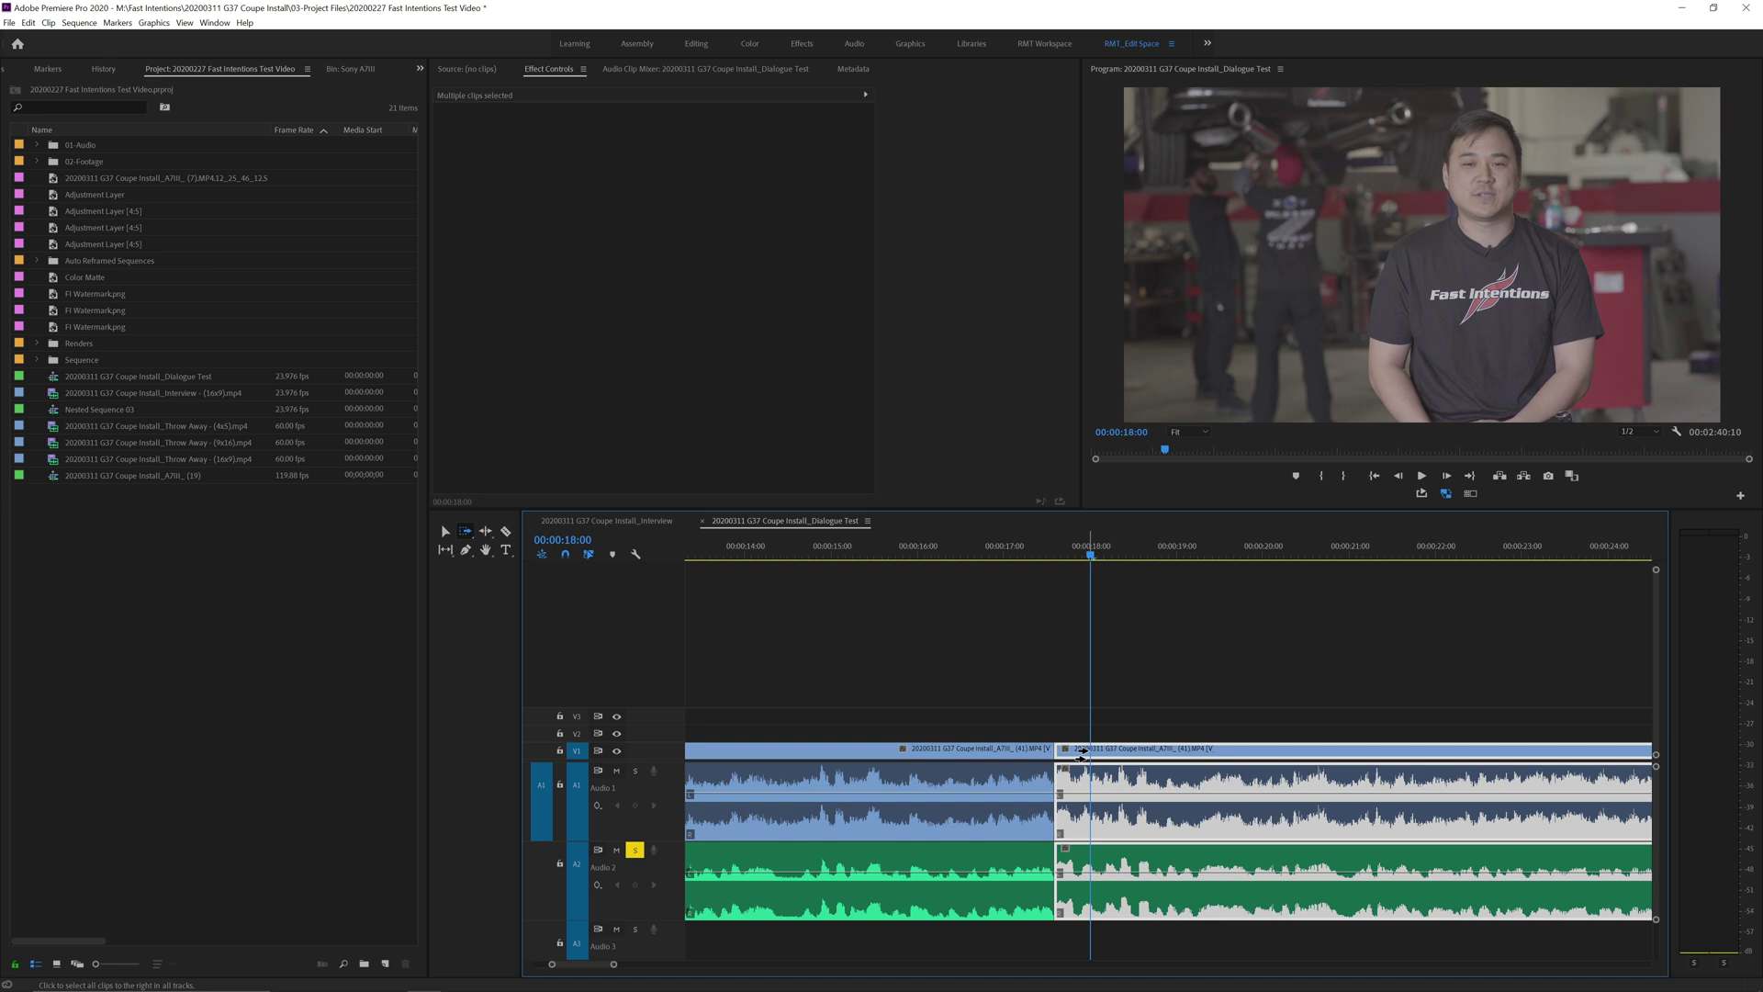
key(alt+Right)
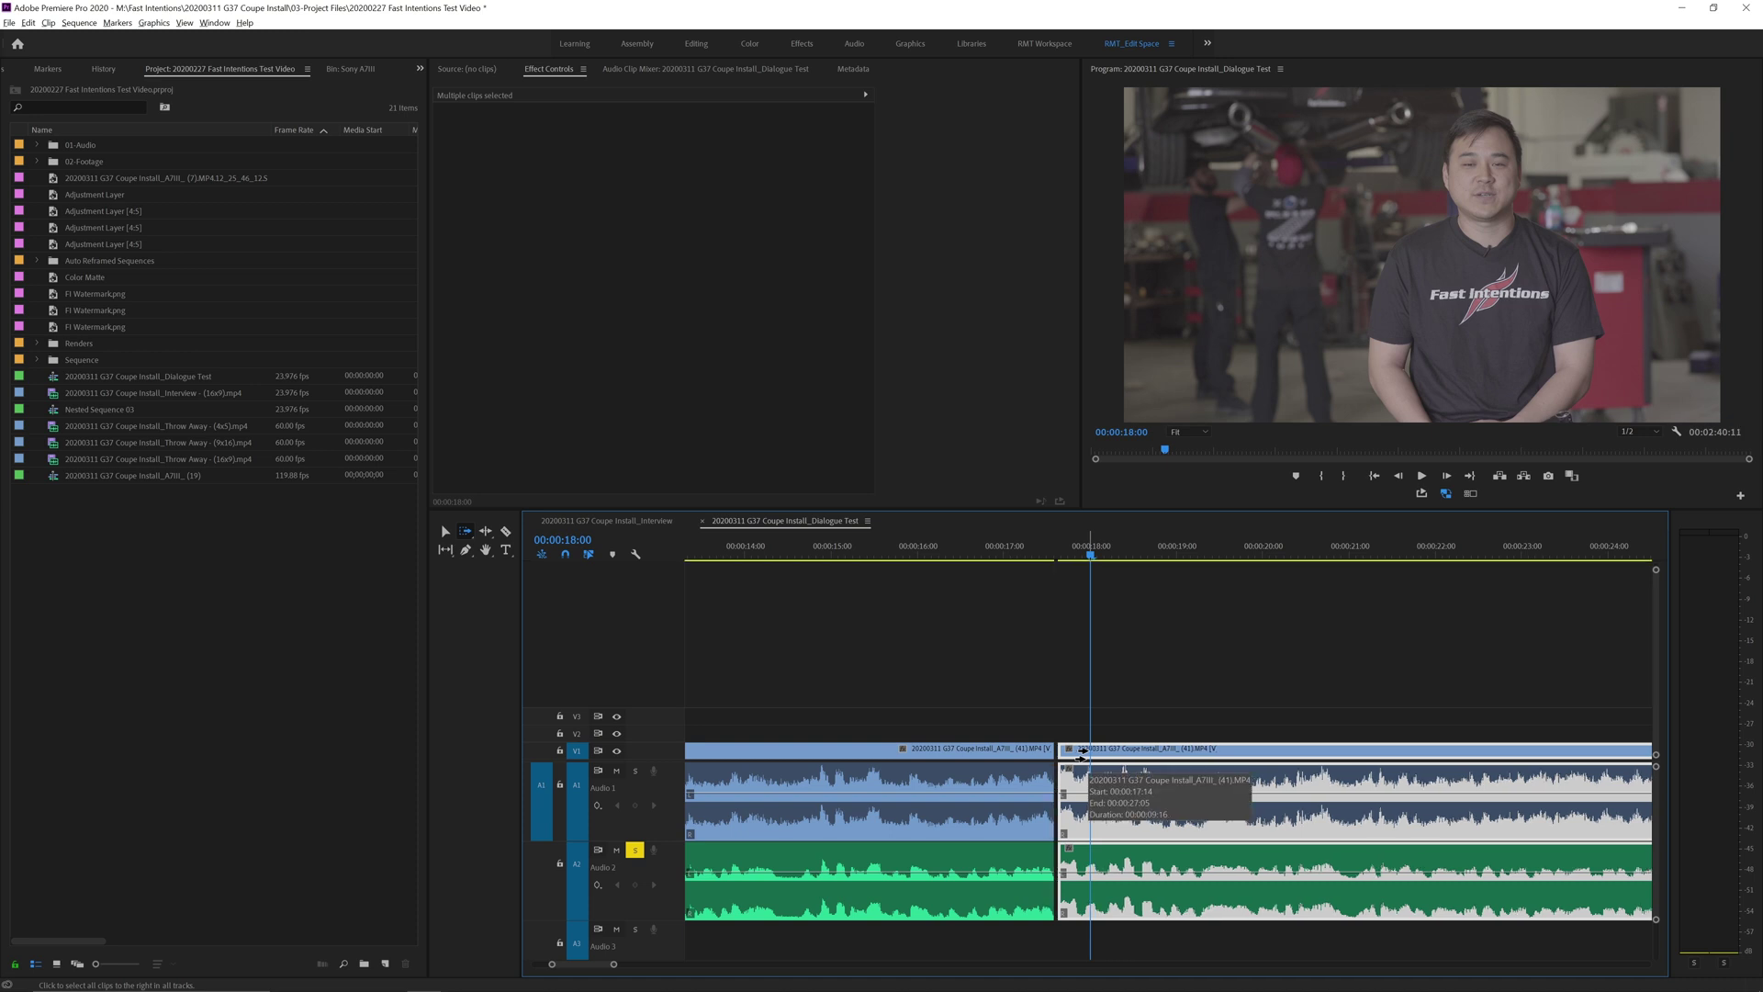
key(alt+Right)
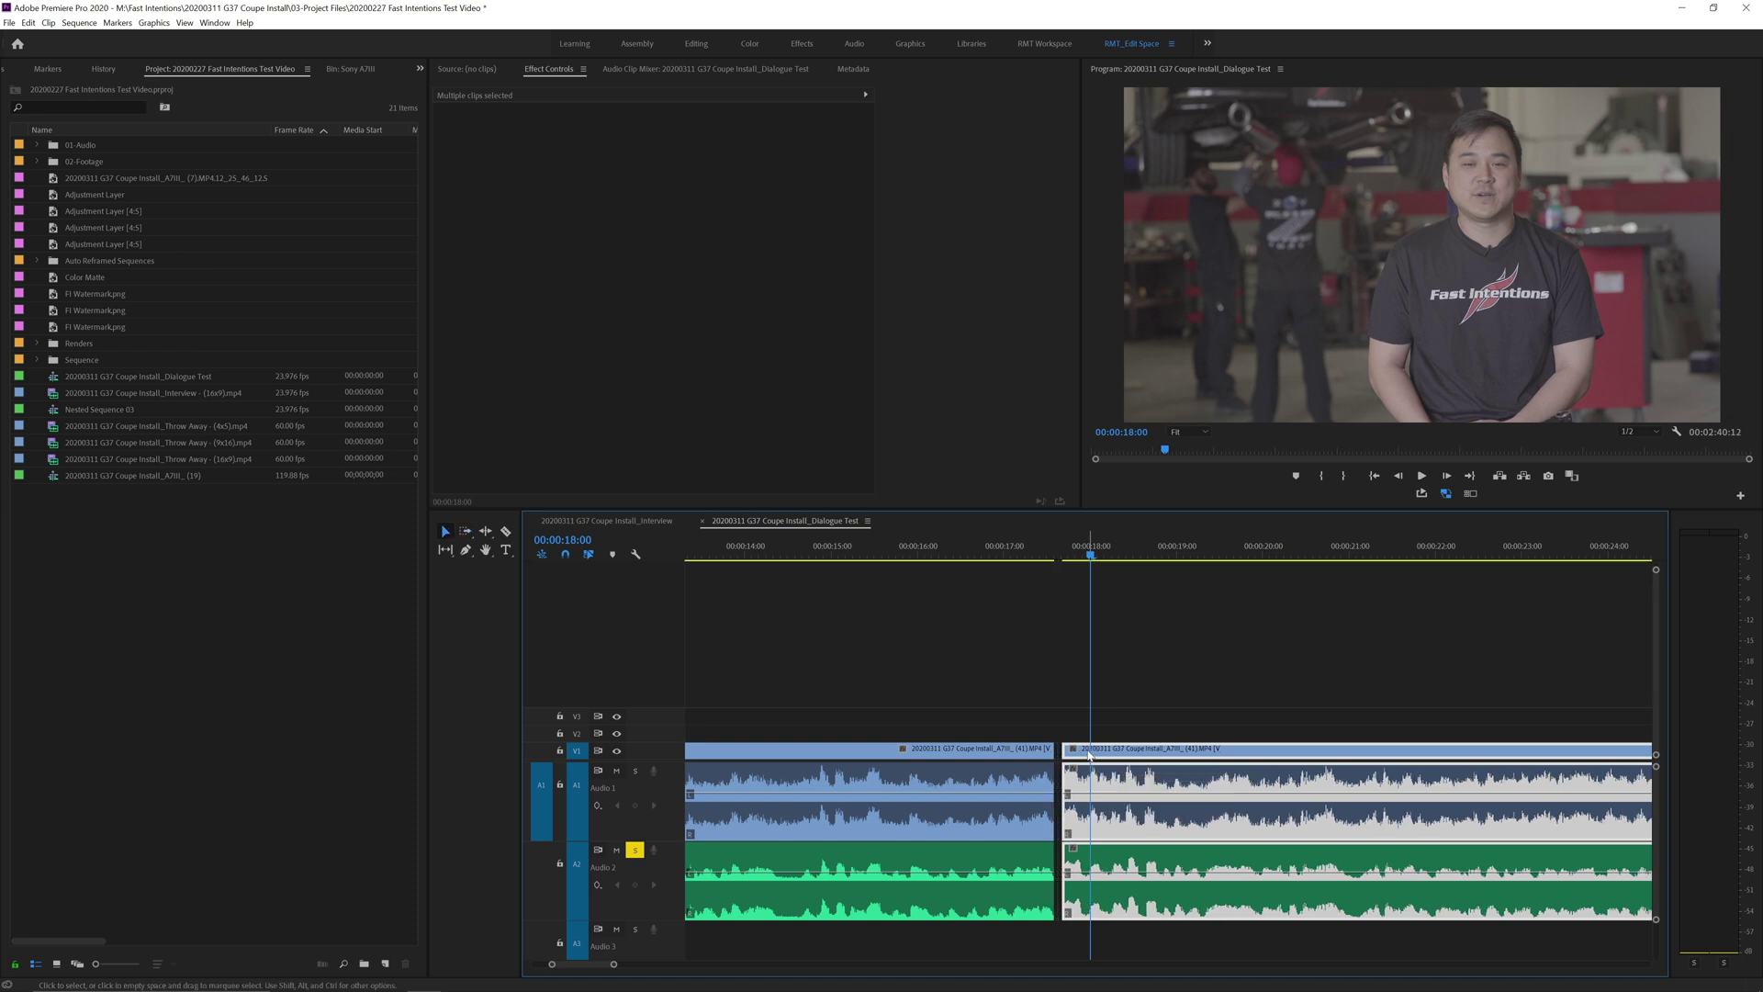
Drag the next clip's head left to close the gap and replay from 00:00:17:04.
key(v)
key(ctrl+shift+a)
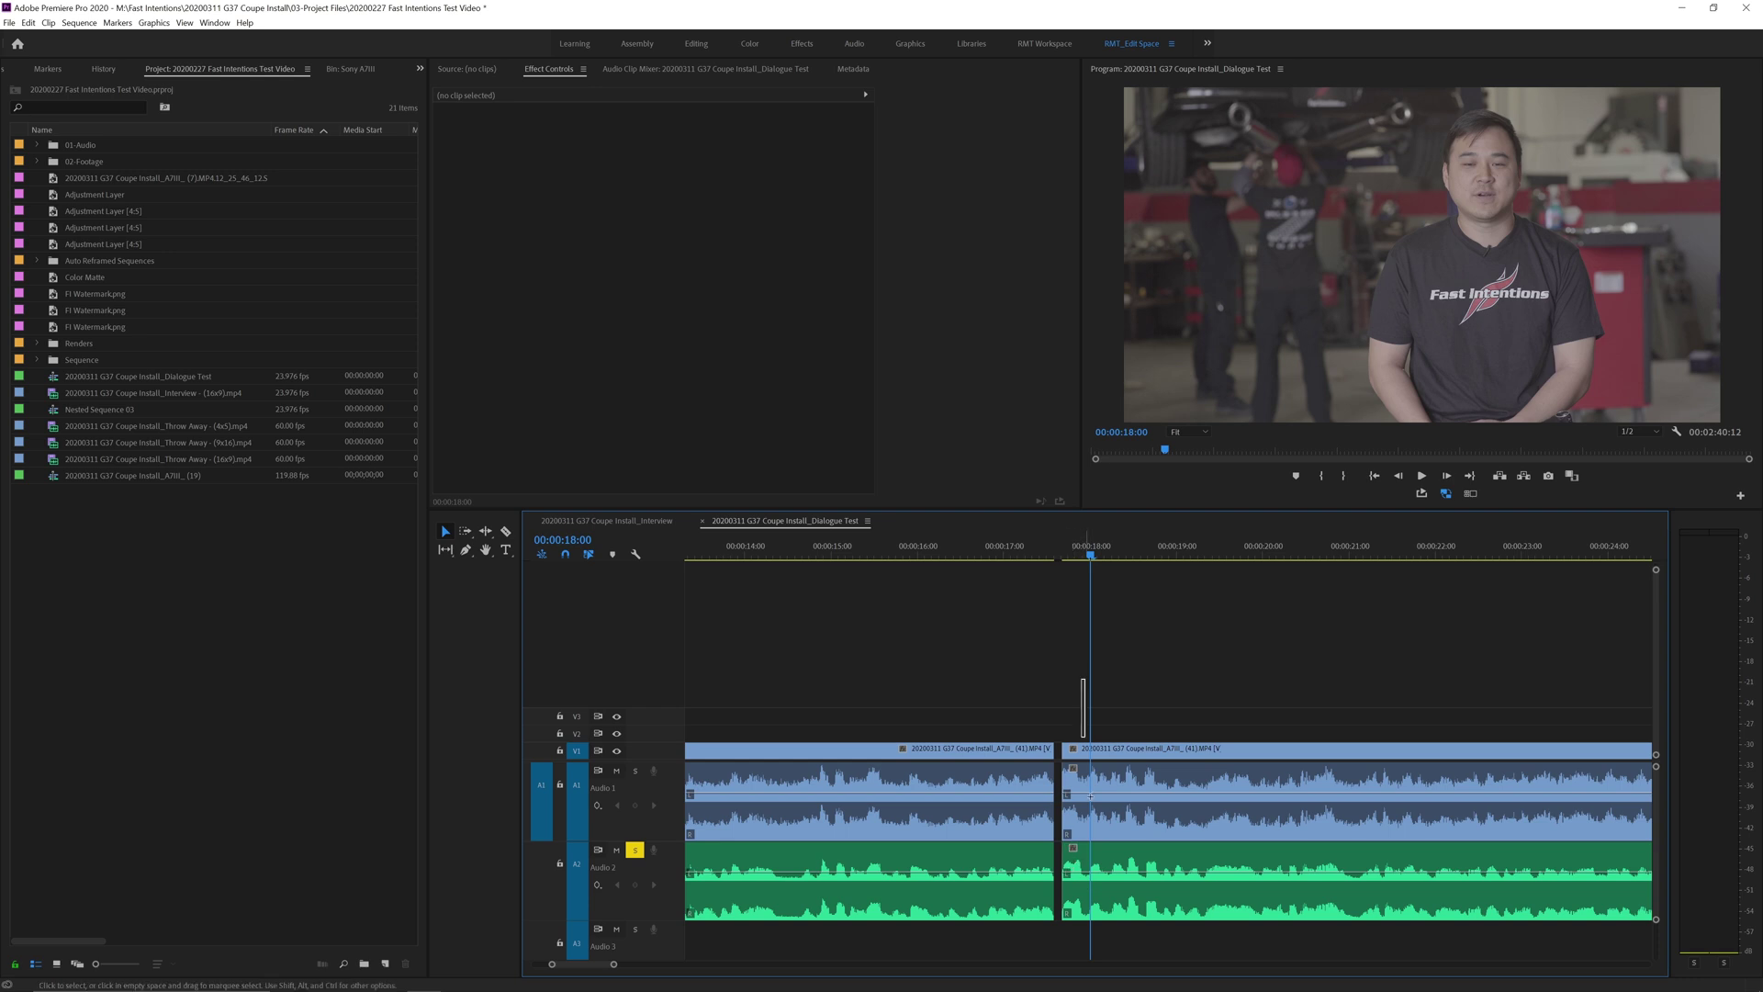
click(1088, 770)
drag(1066, 744, 1054, 742)
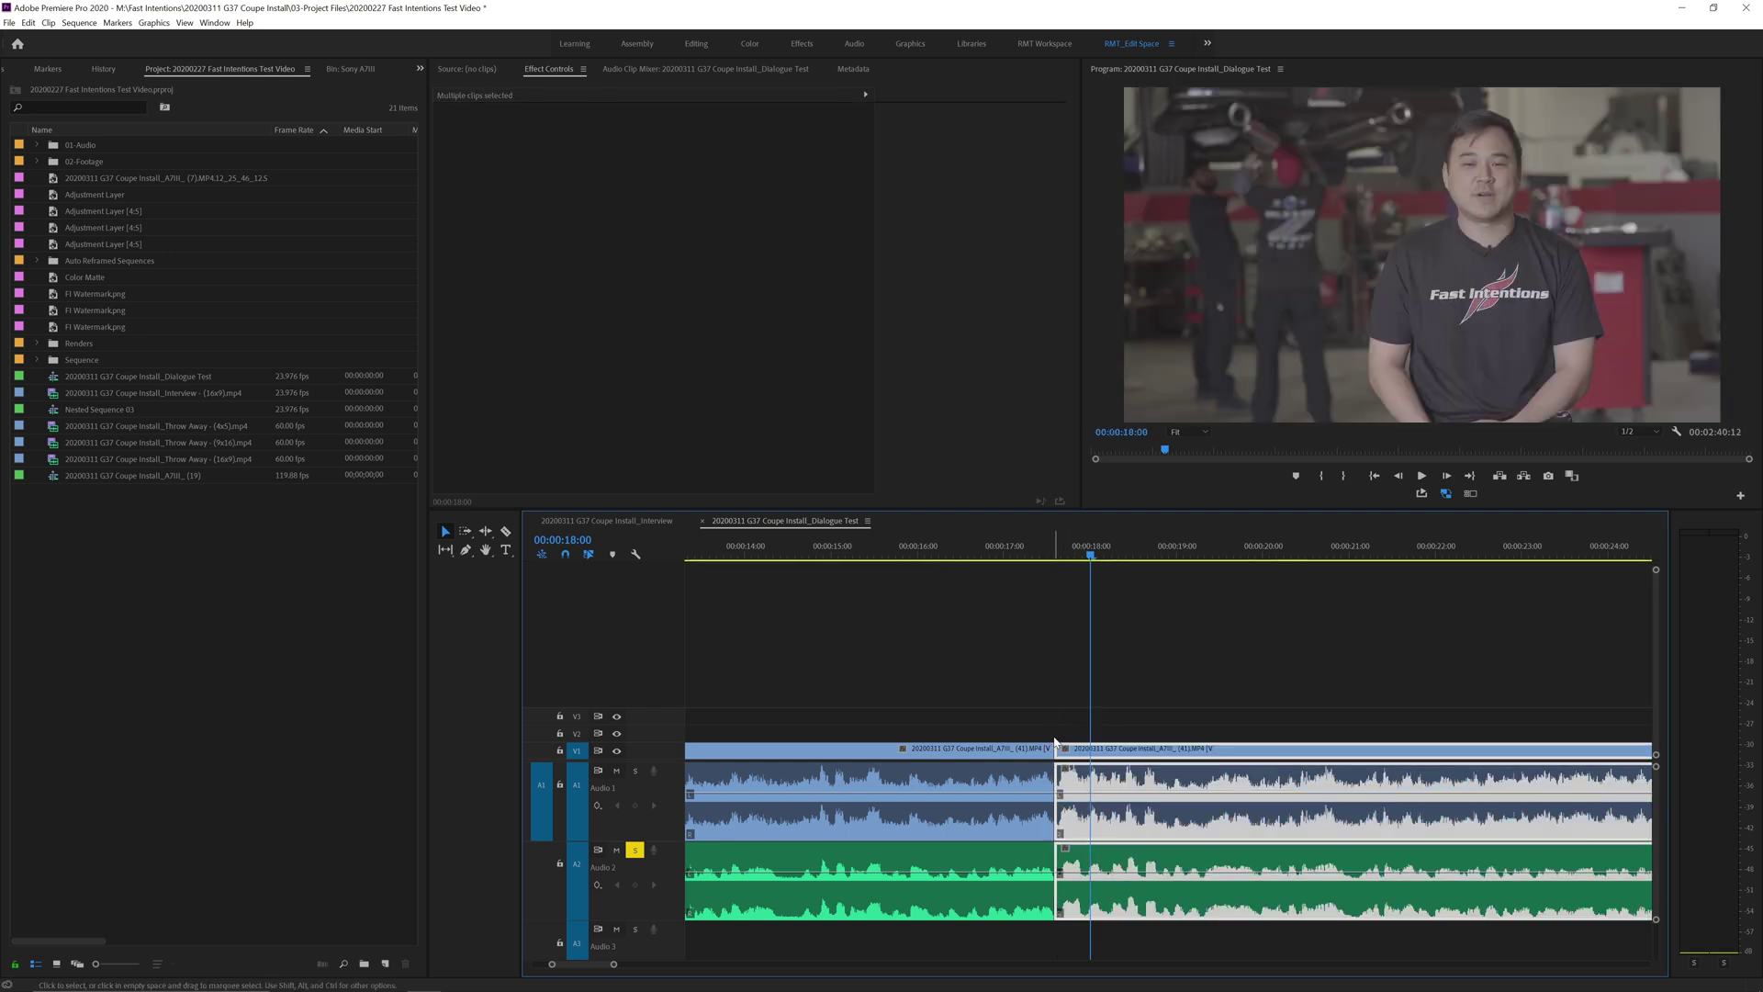
click(1019, 548)
key(space)
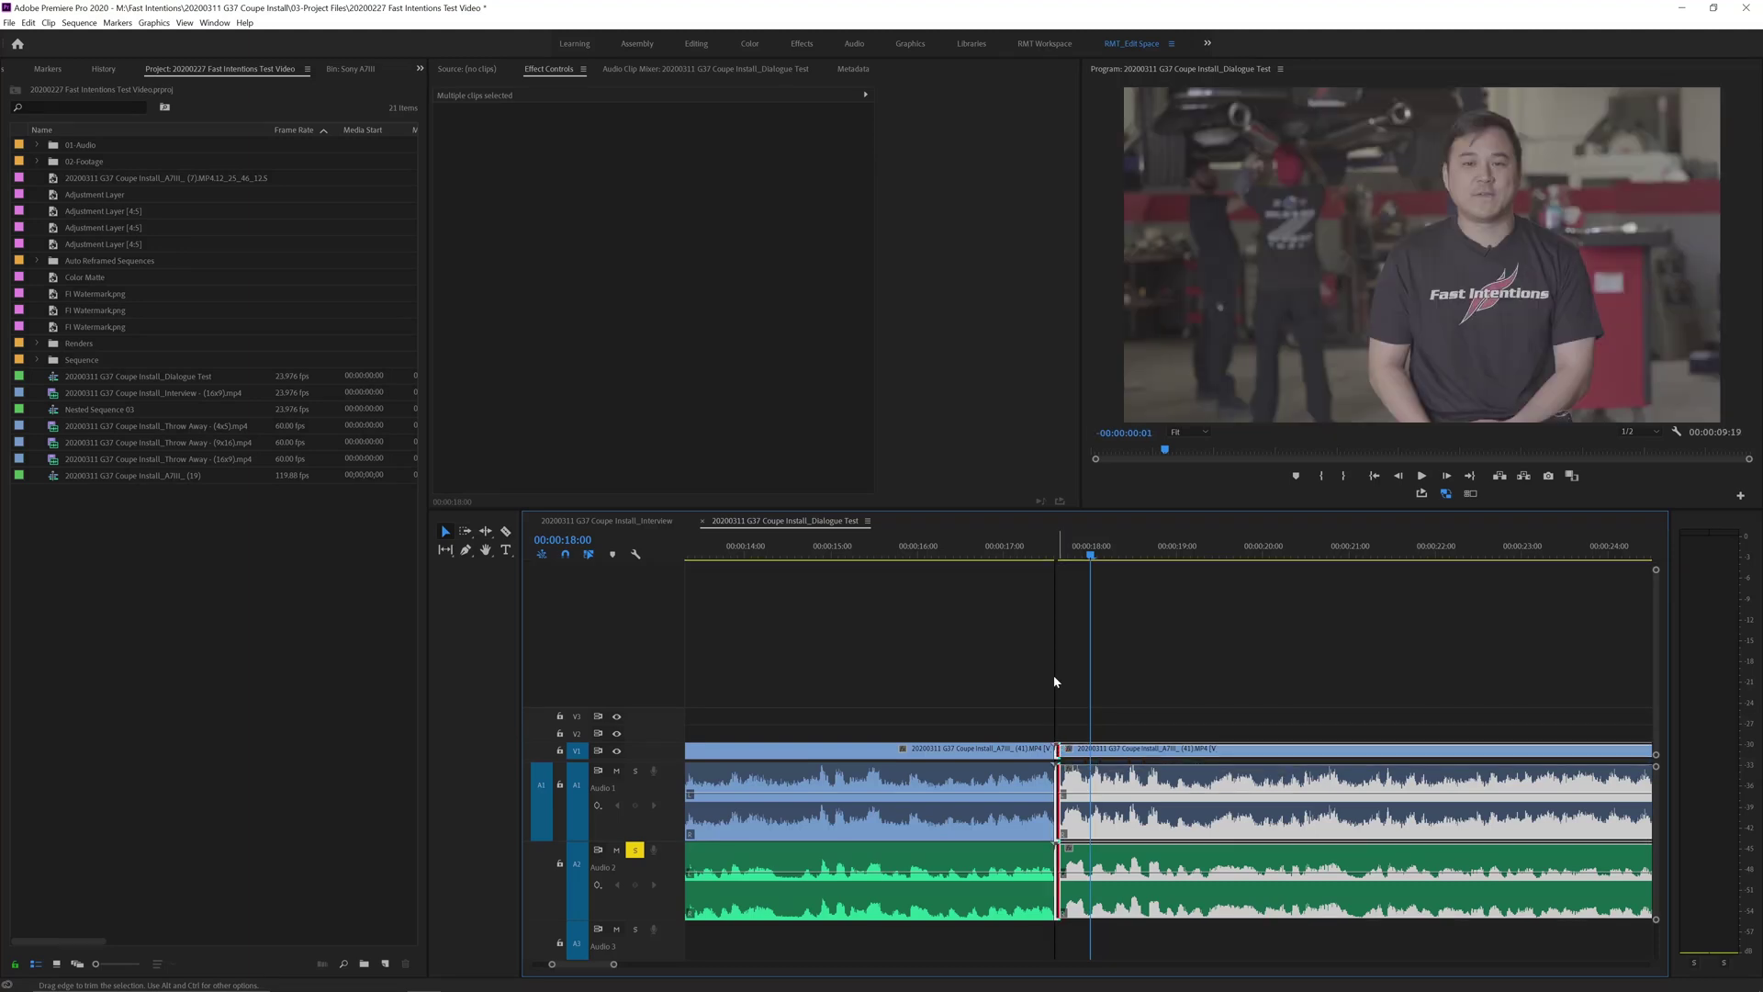
click(1021, 551)
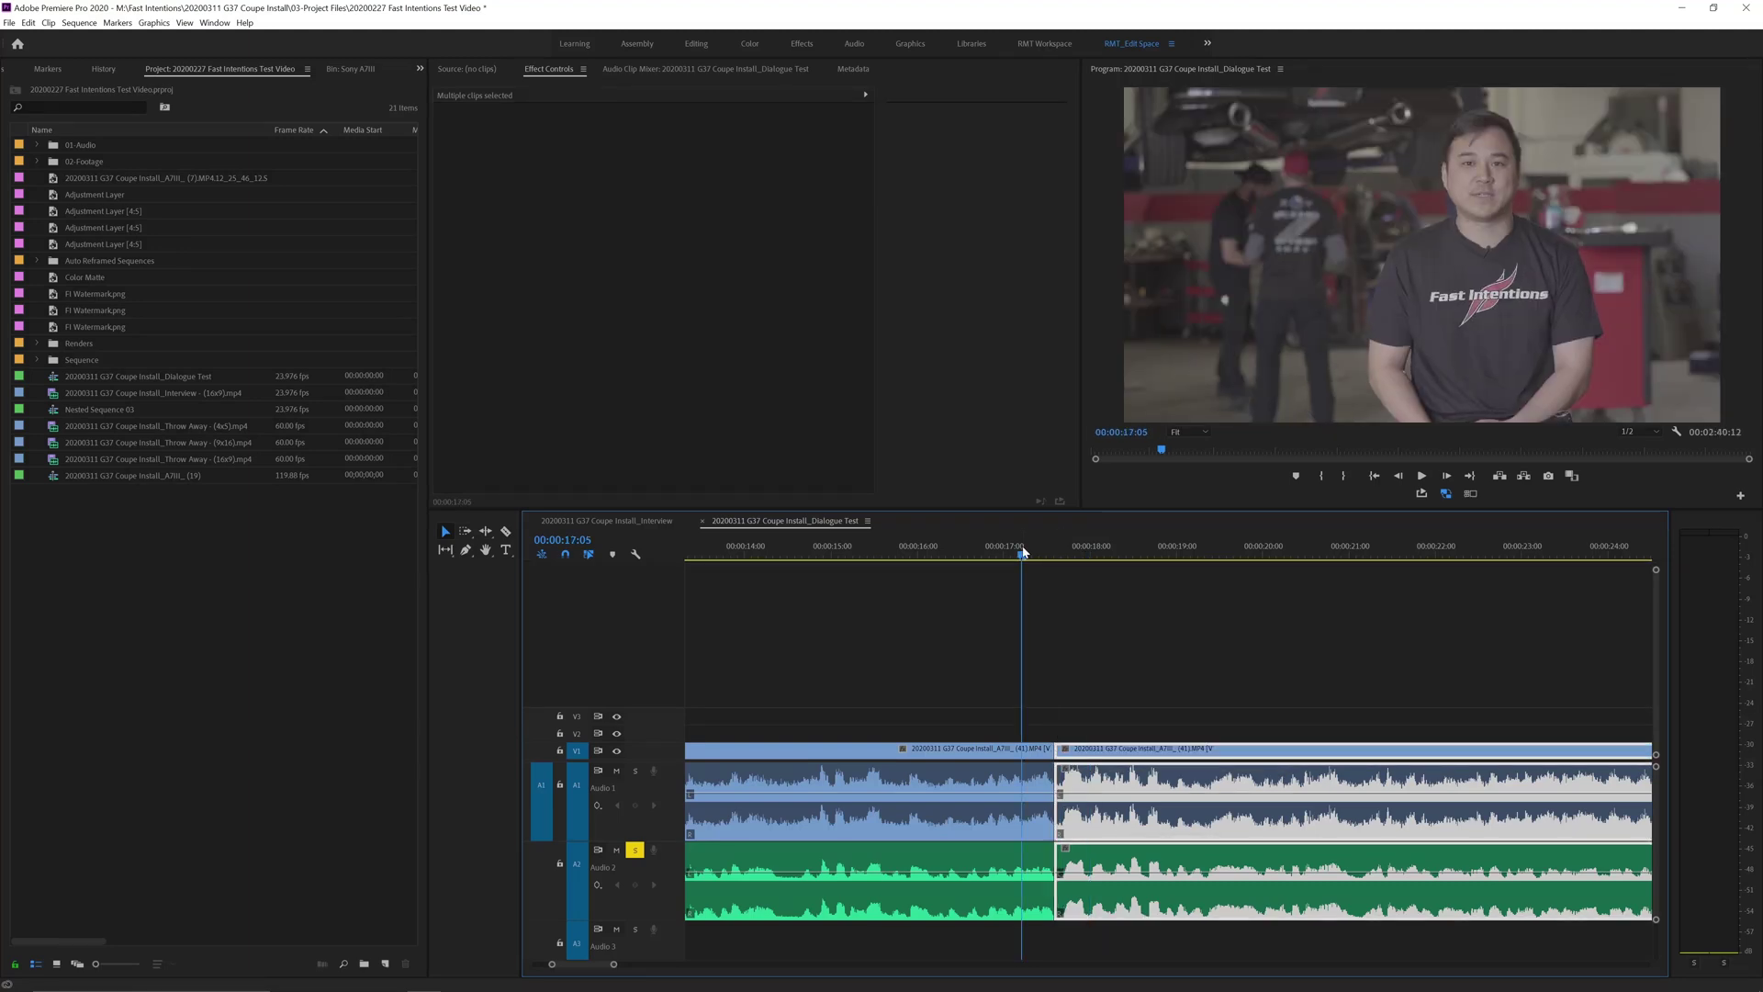
key(space)
click(1022, 551)
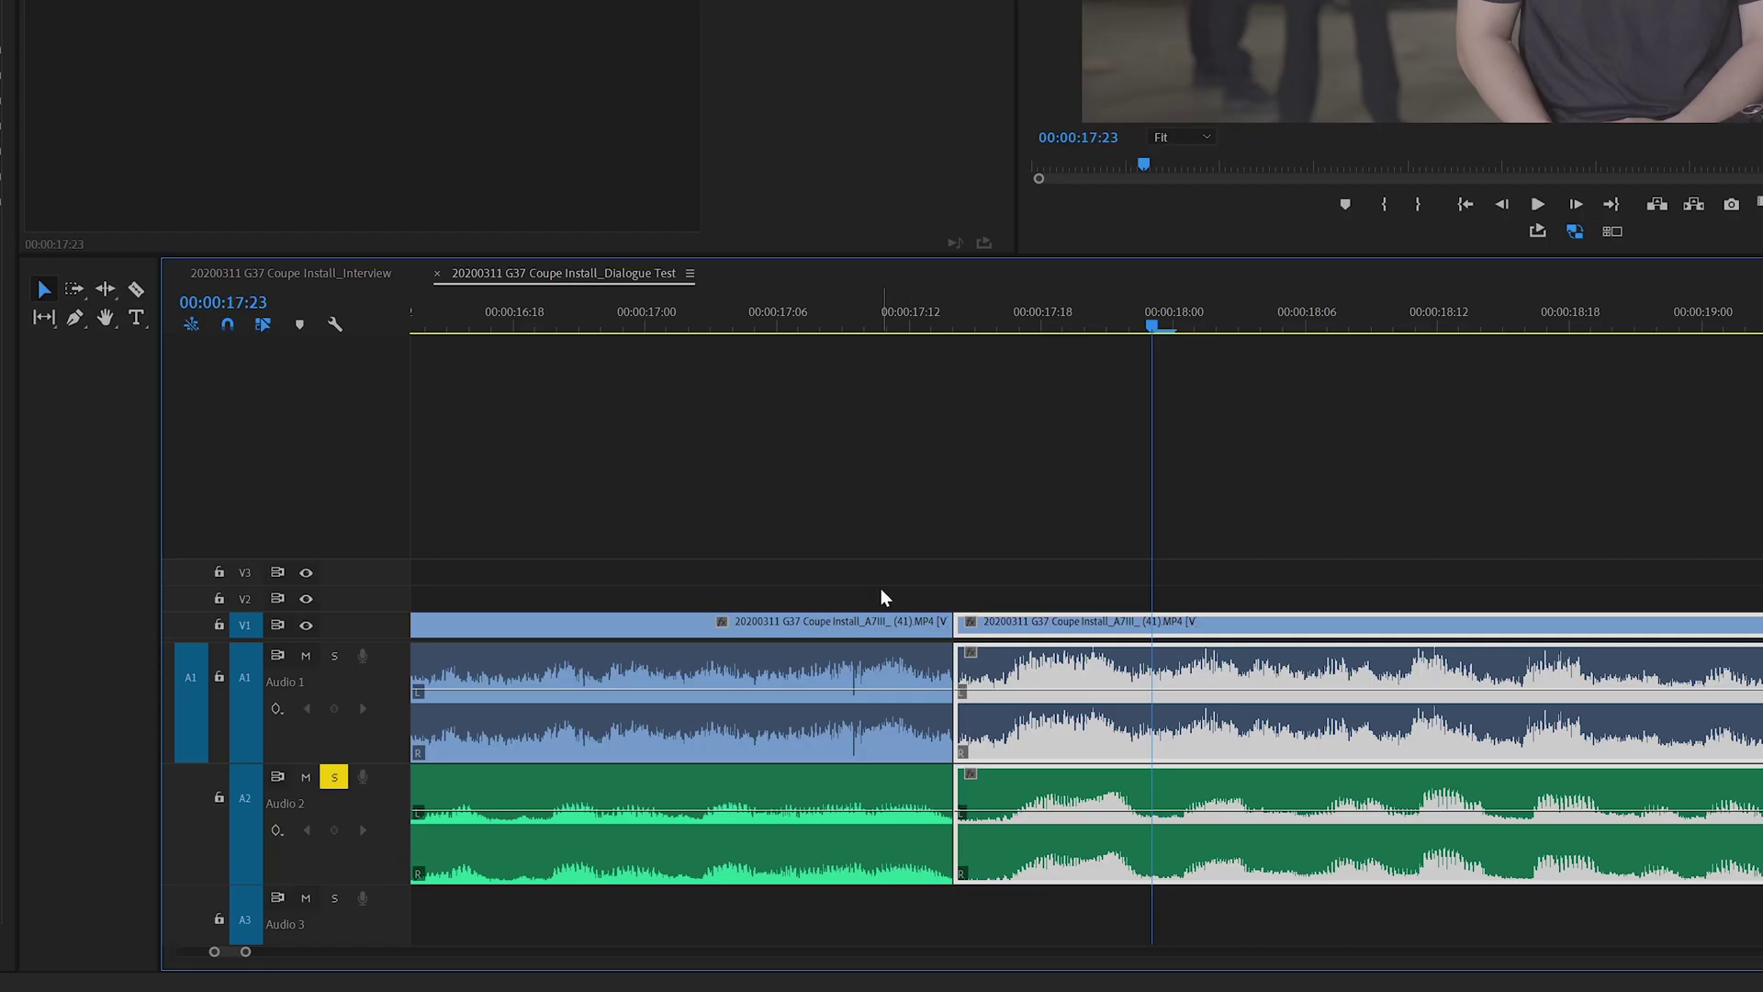
Trim the next A2 clip's head and apply the default crossfade at the A2 edit.
click(1010, 447)
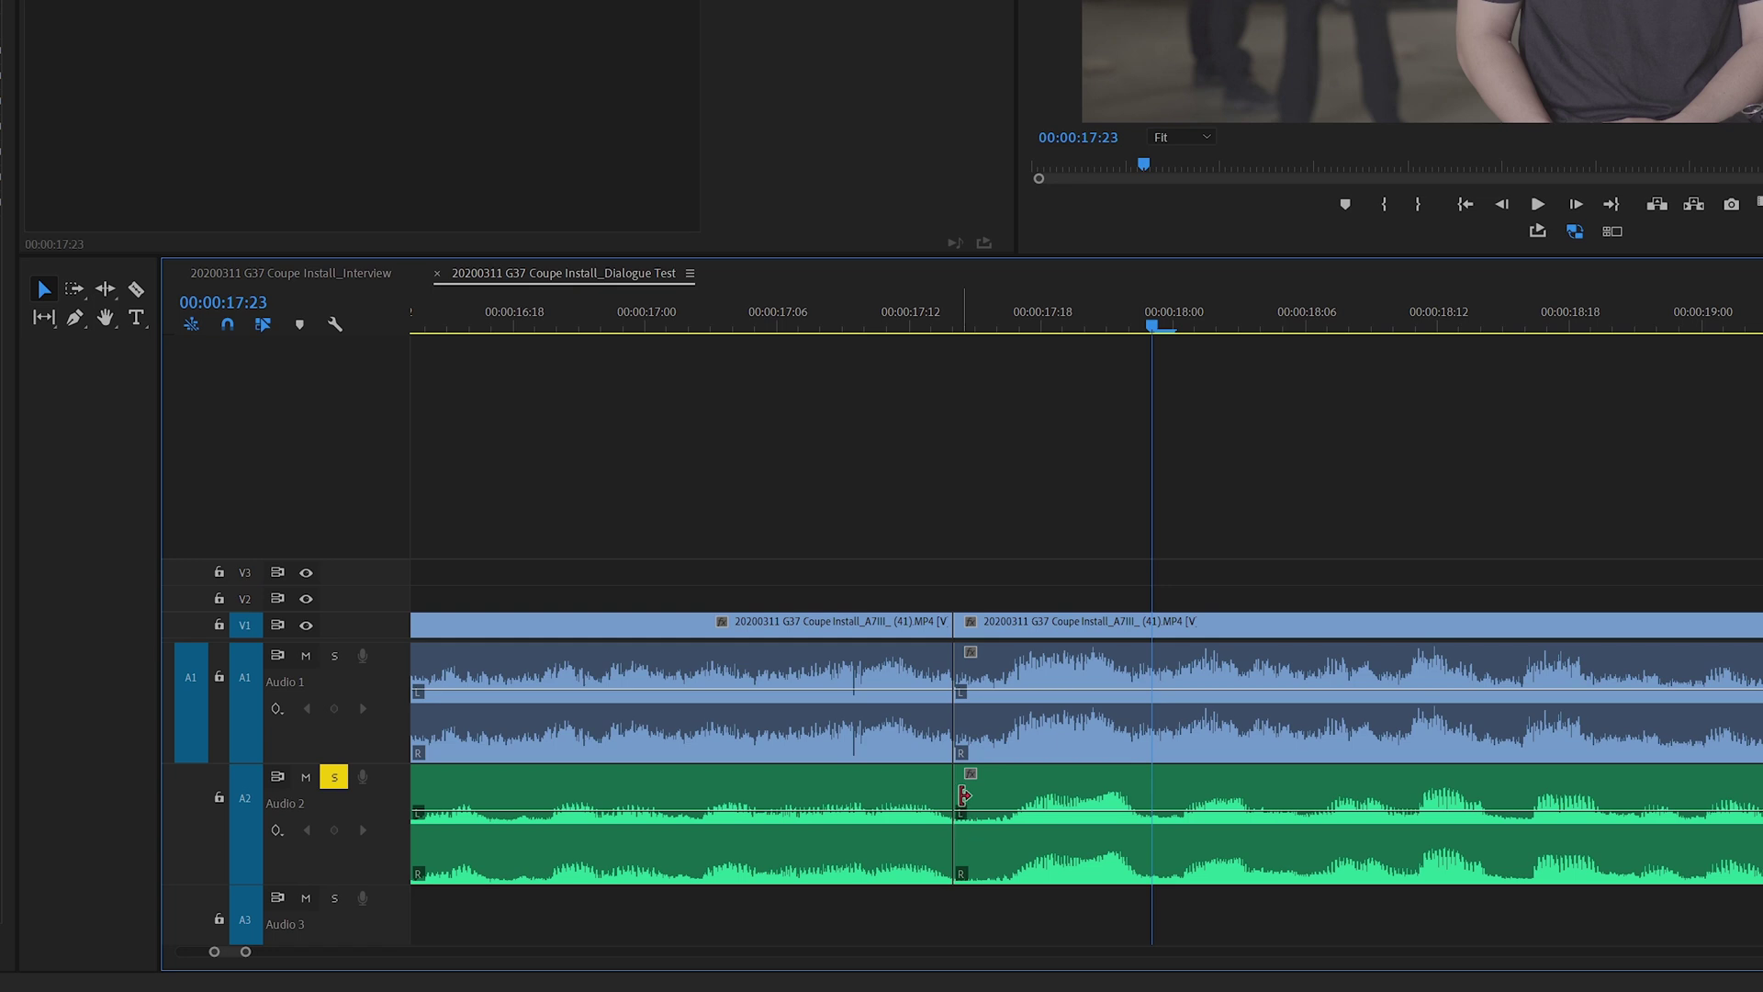
key(Up)
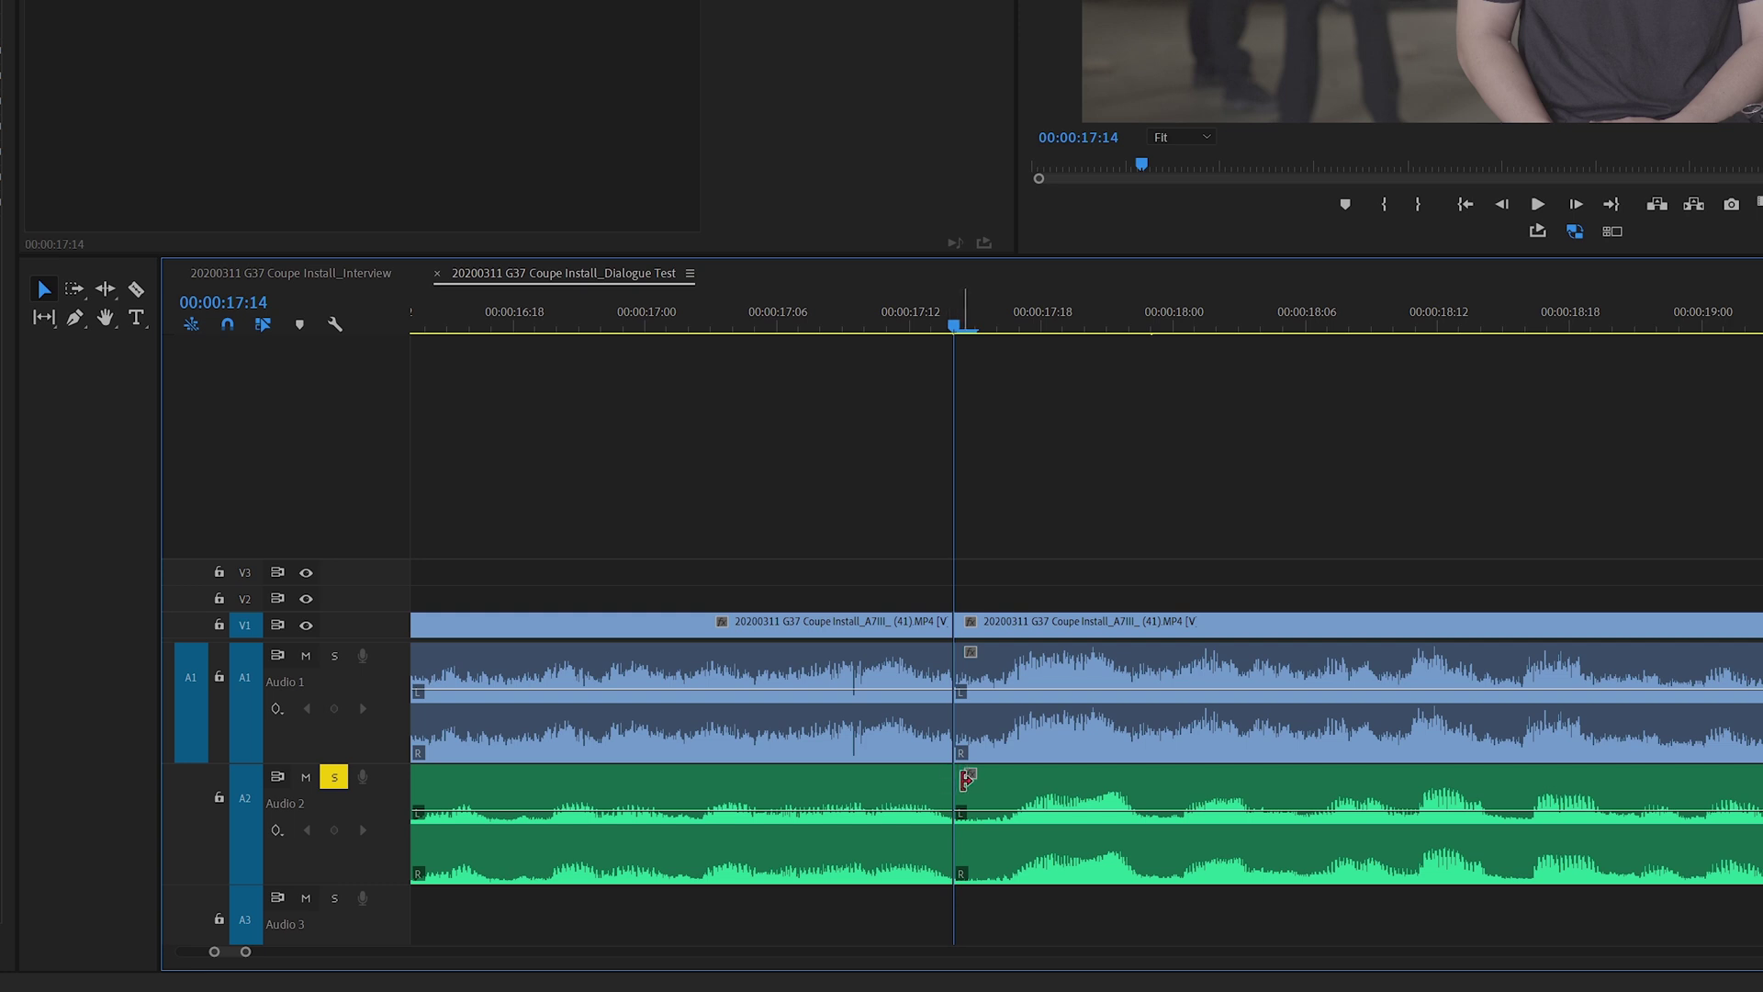
mouse_move(961, 782)
mouse_down()
mouse_move(1034, 783)
mouse_move(957, 776)
mouse_up()
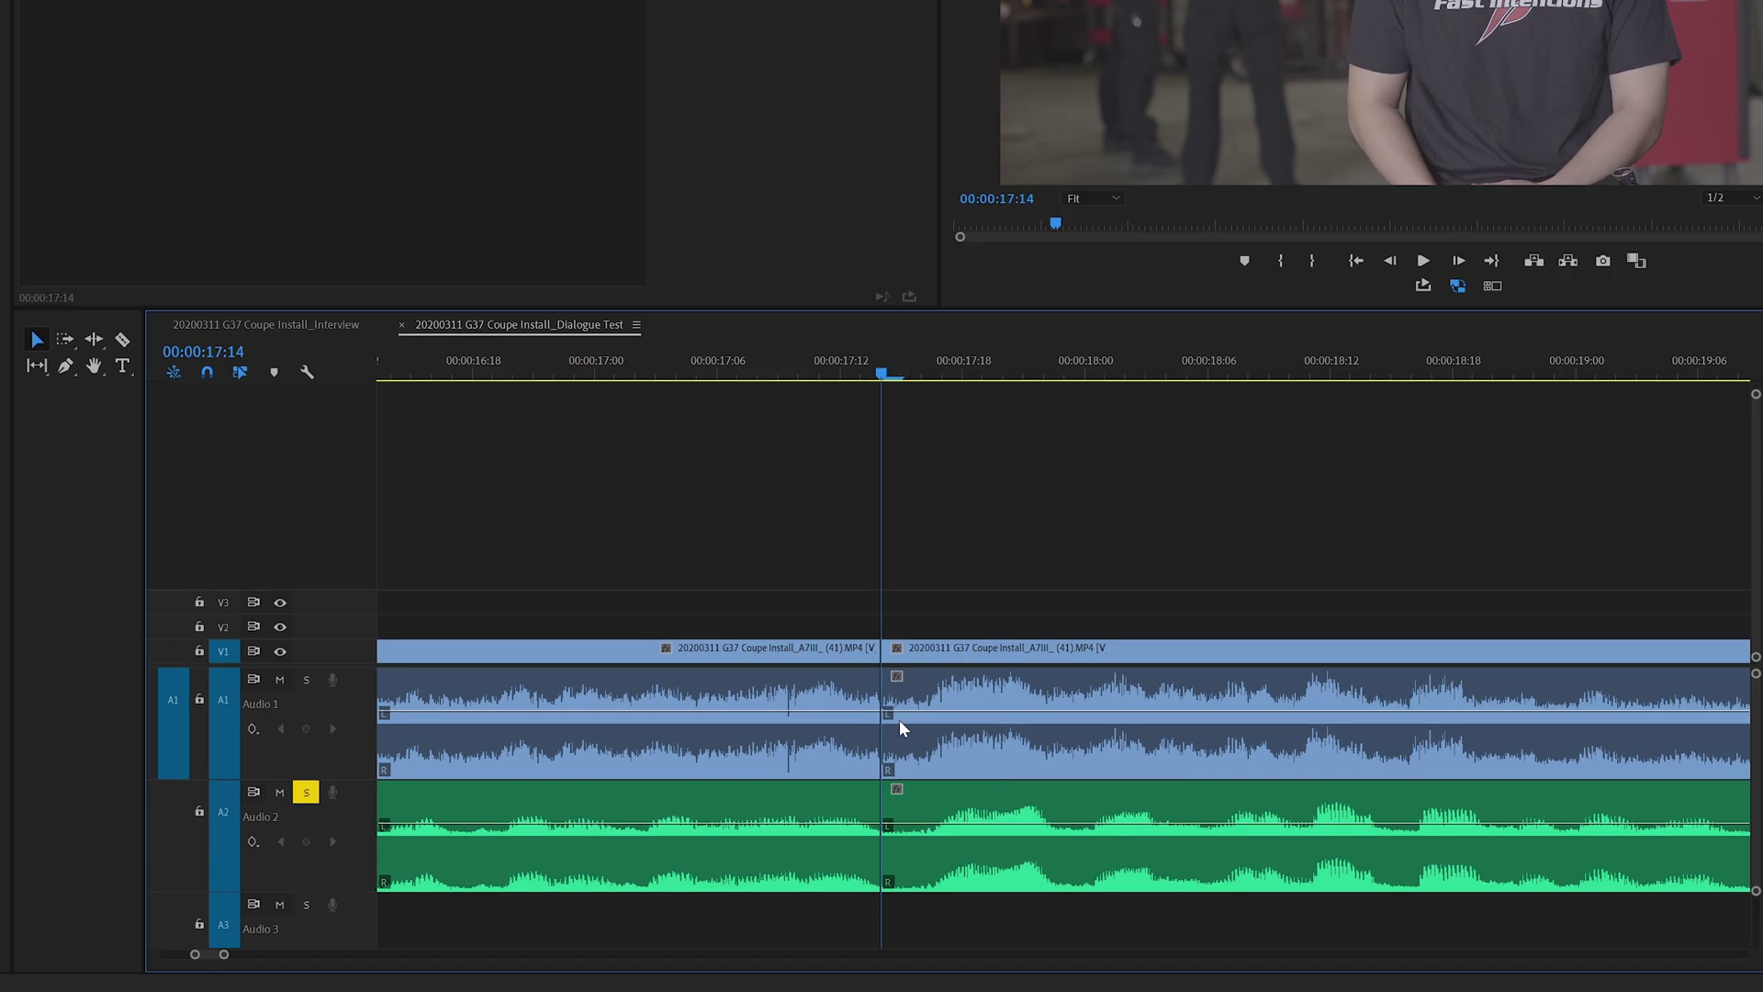
right_click(892, 794)
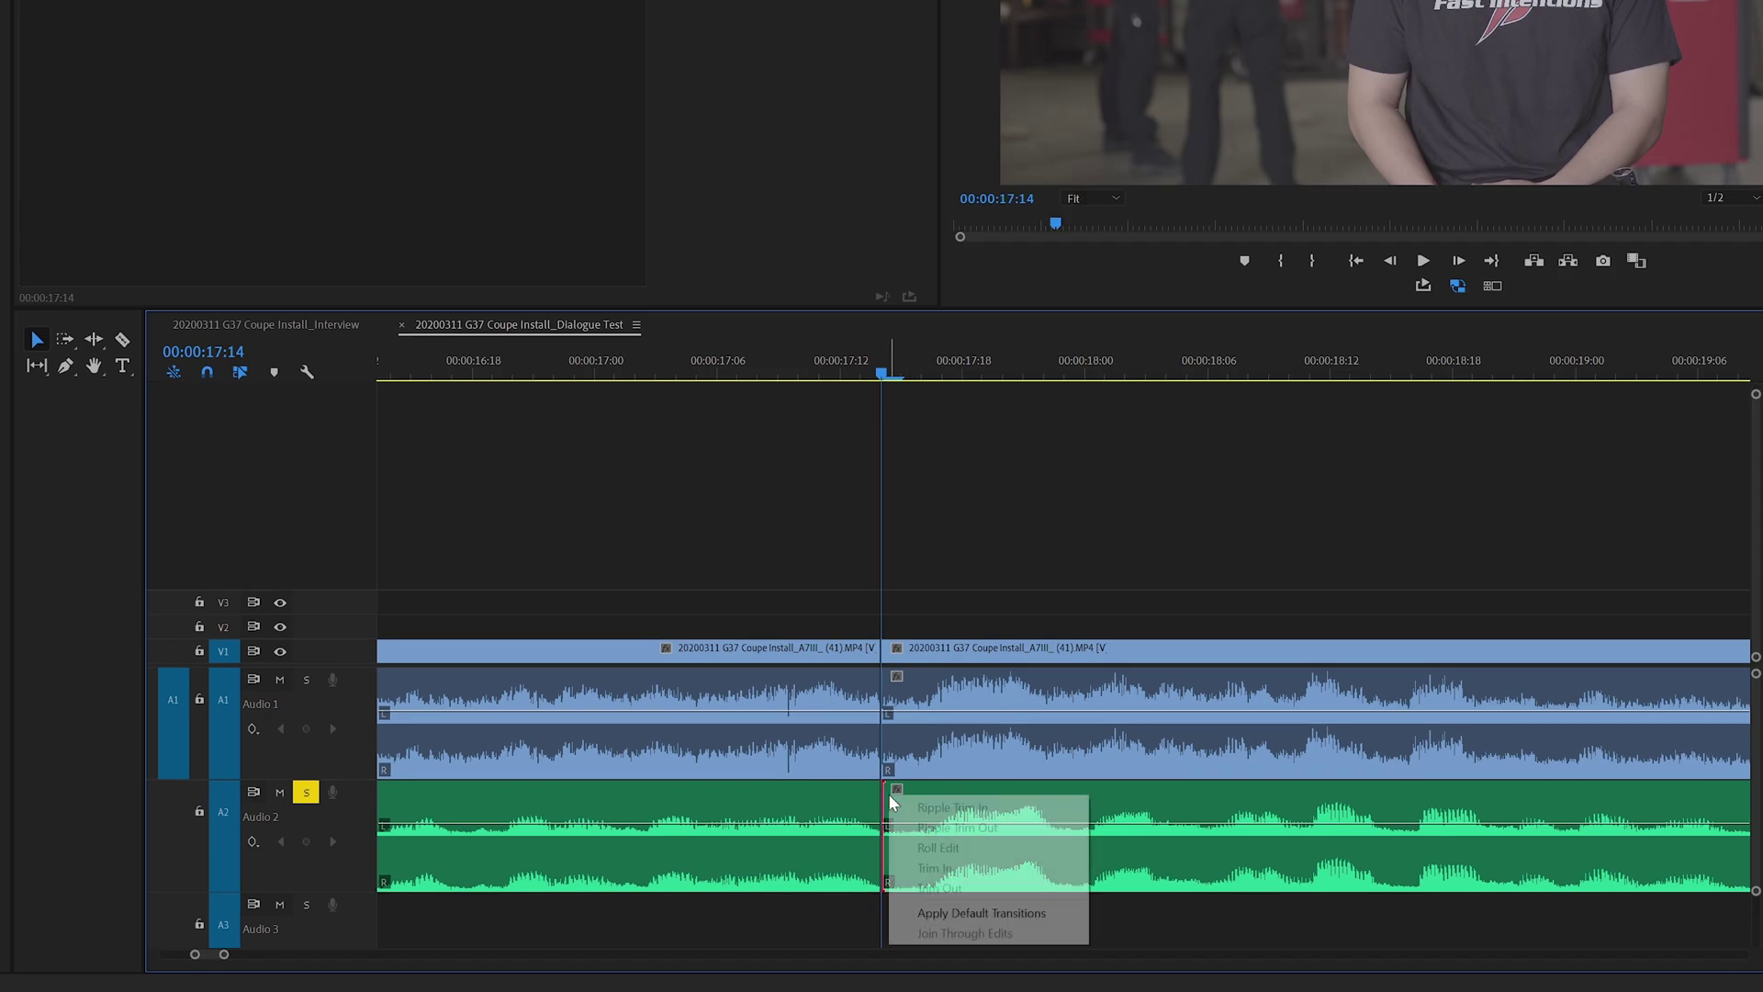
click(937, 918)
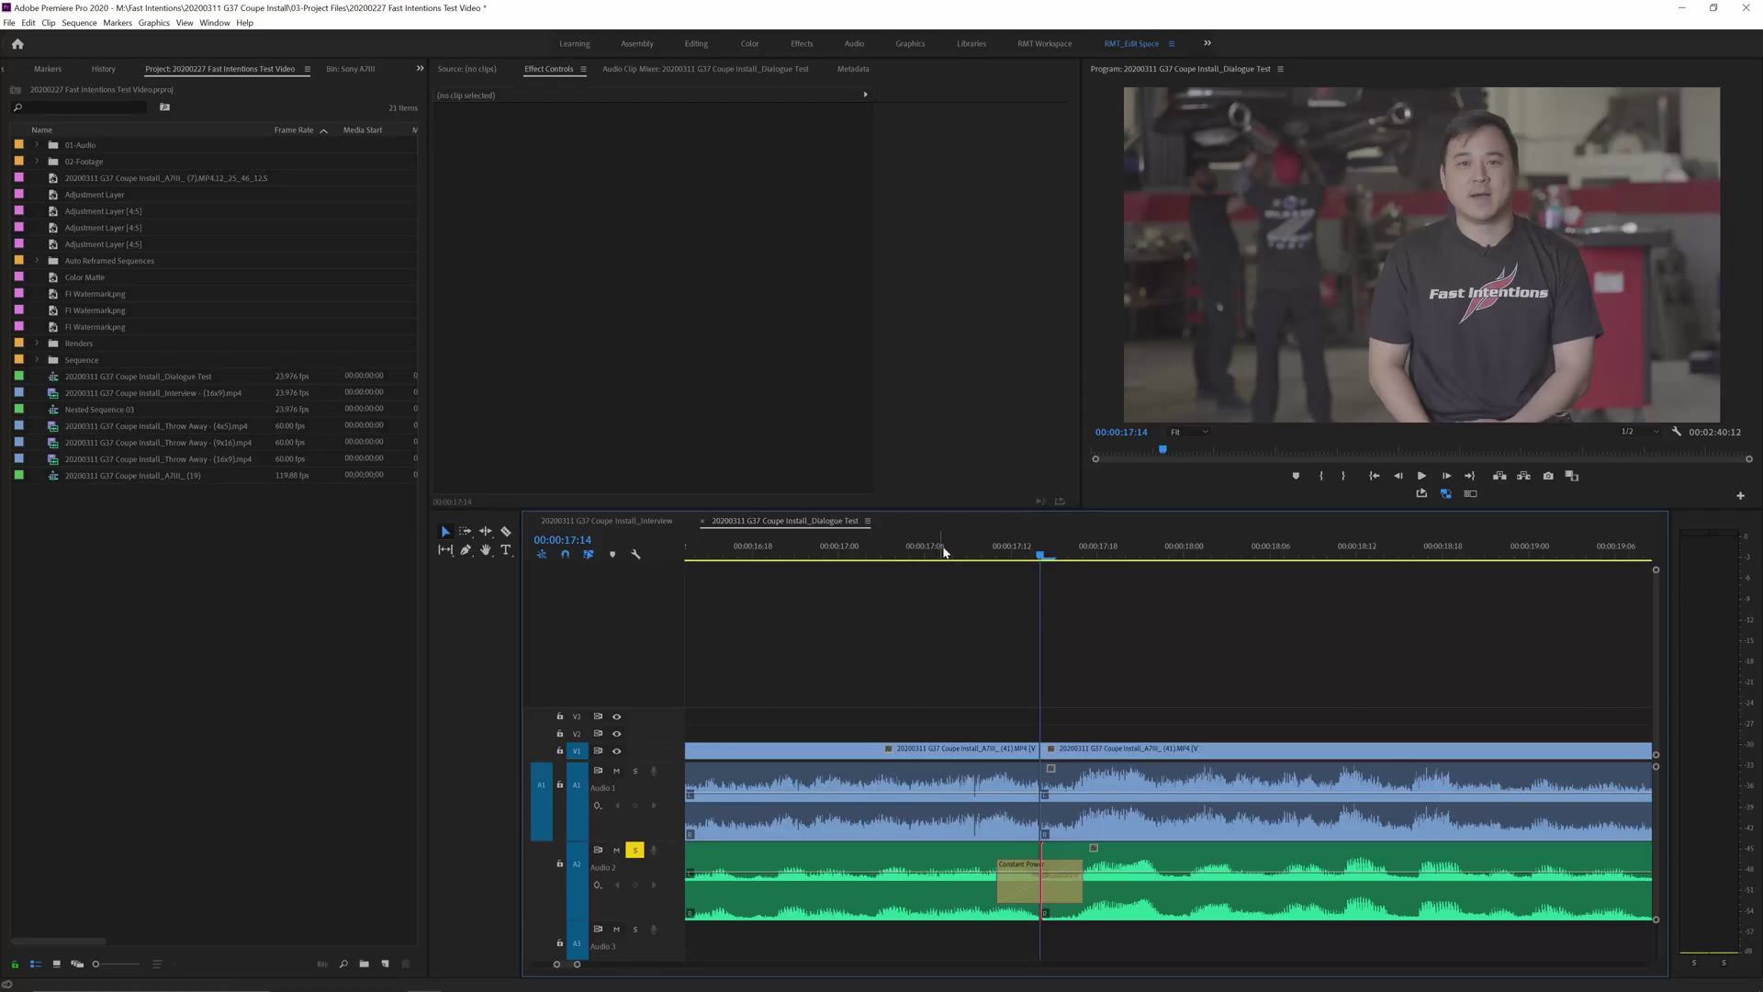
Play the A2 crossfade from 00:00:17:07 and drag its left edge in to a few frames.
click(944, 552)
key(space)
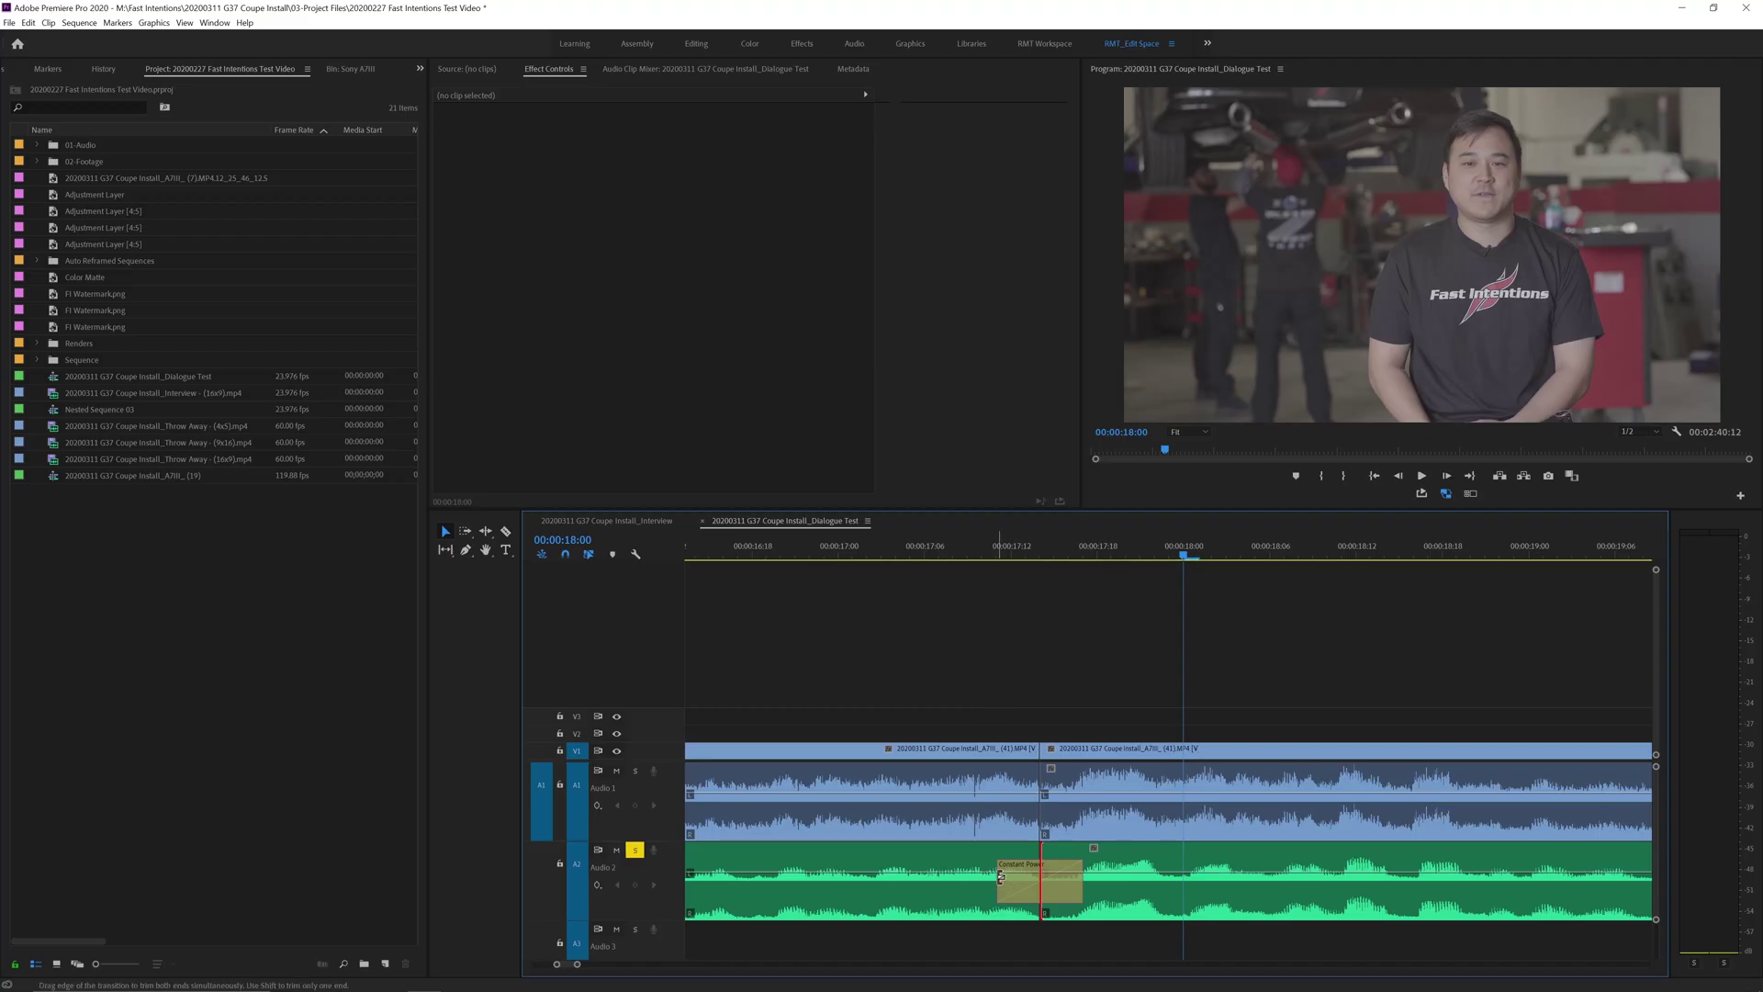
drag(1002, 878, 1030, 878)
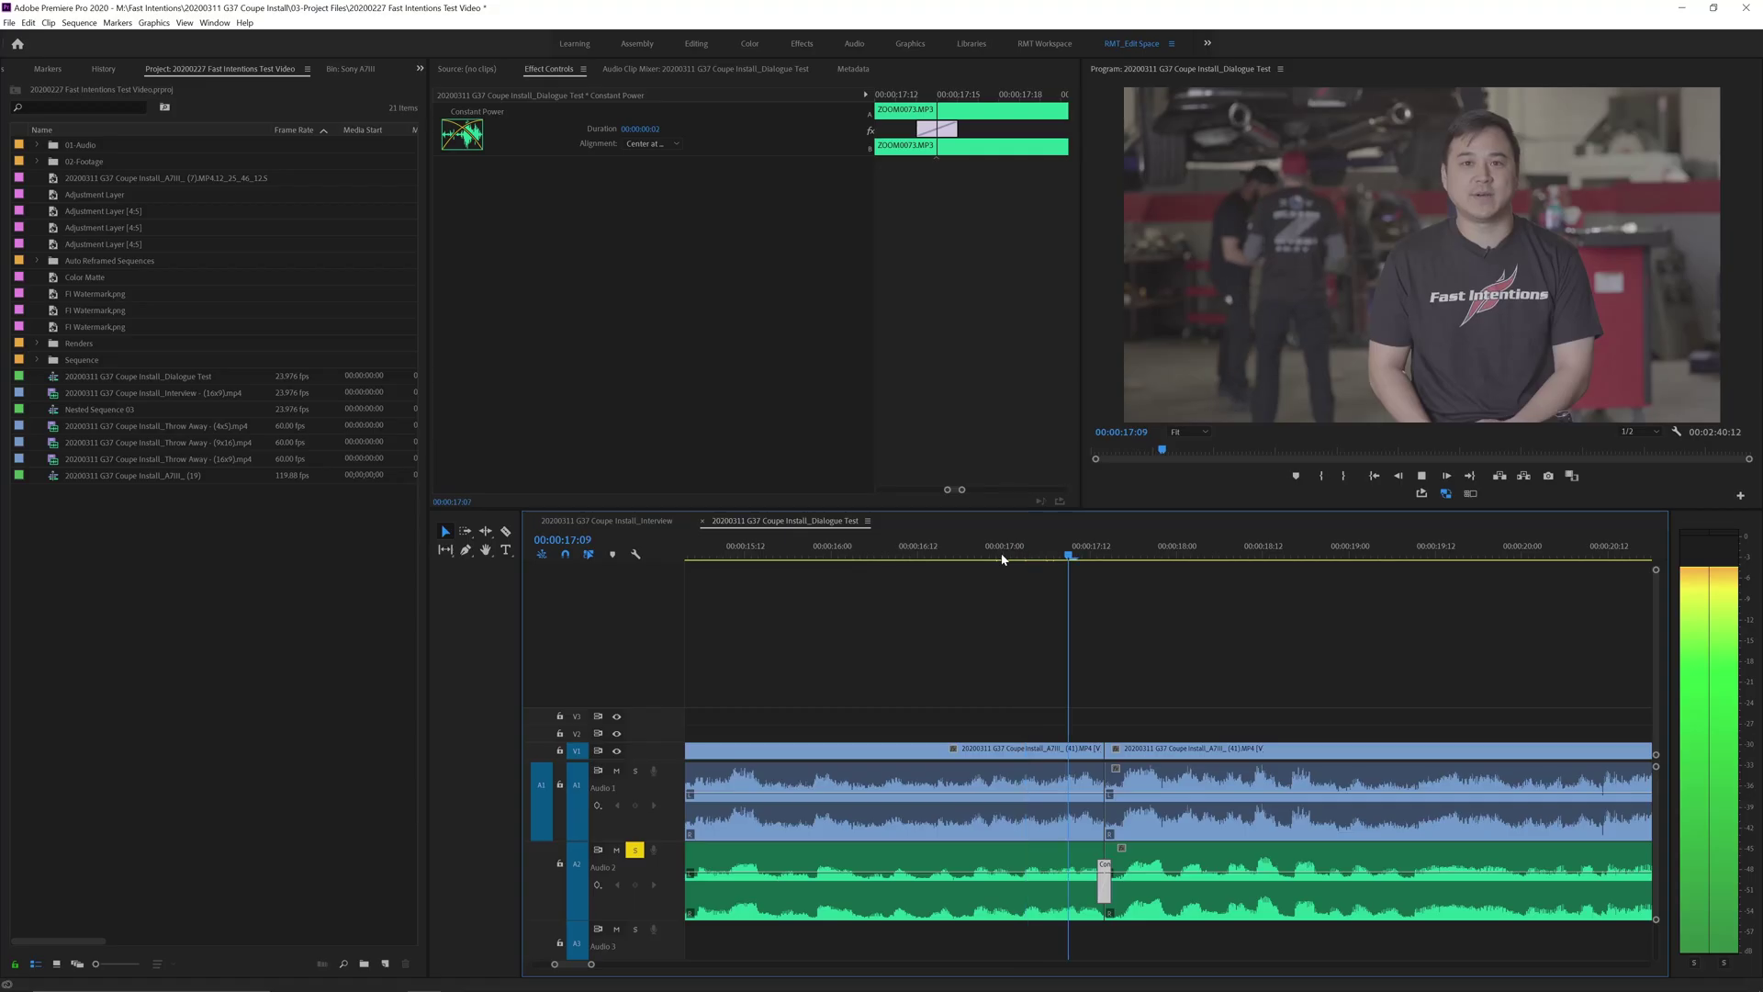
Widen the A2 crossfade to 4 frames and play it across the 00:00:17 edit.
click(1003, 557)
key(space)
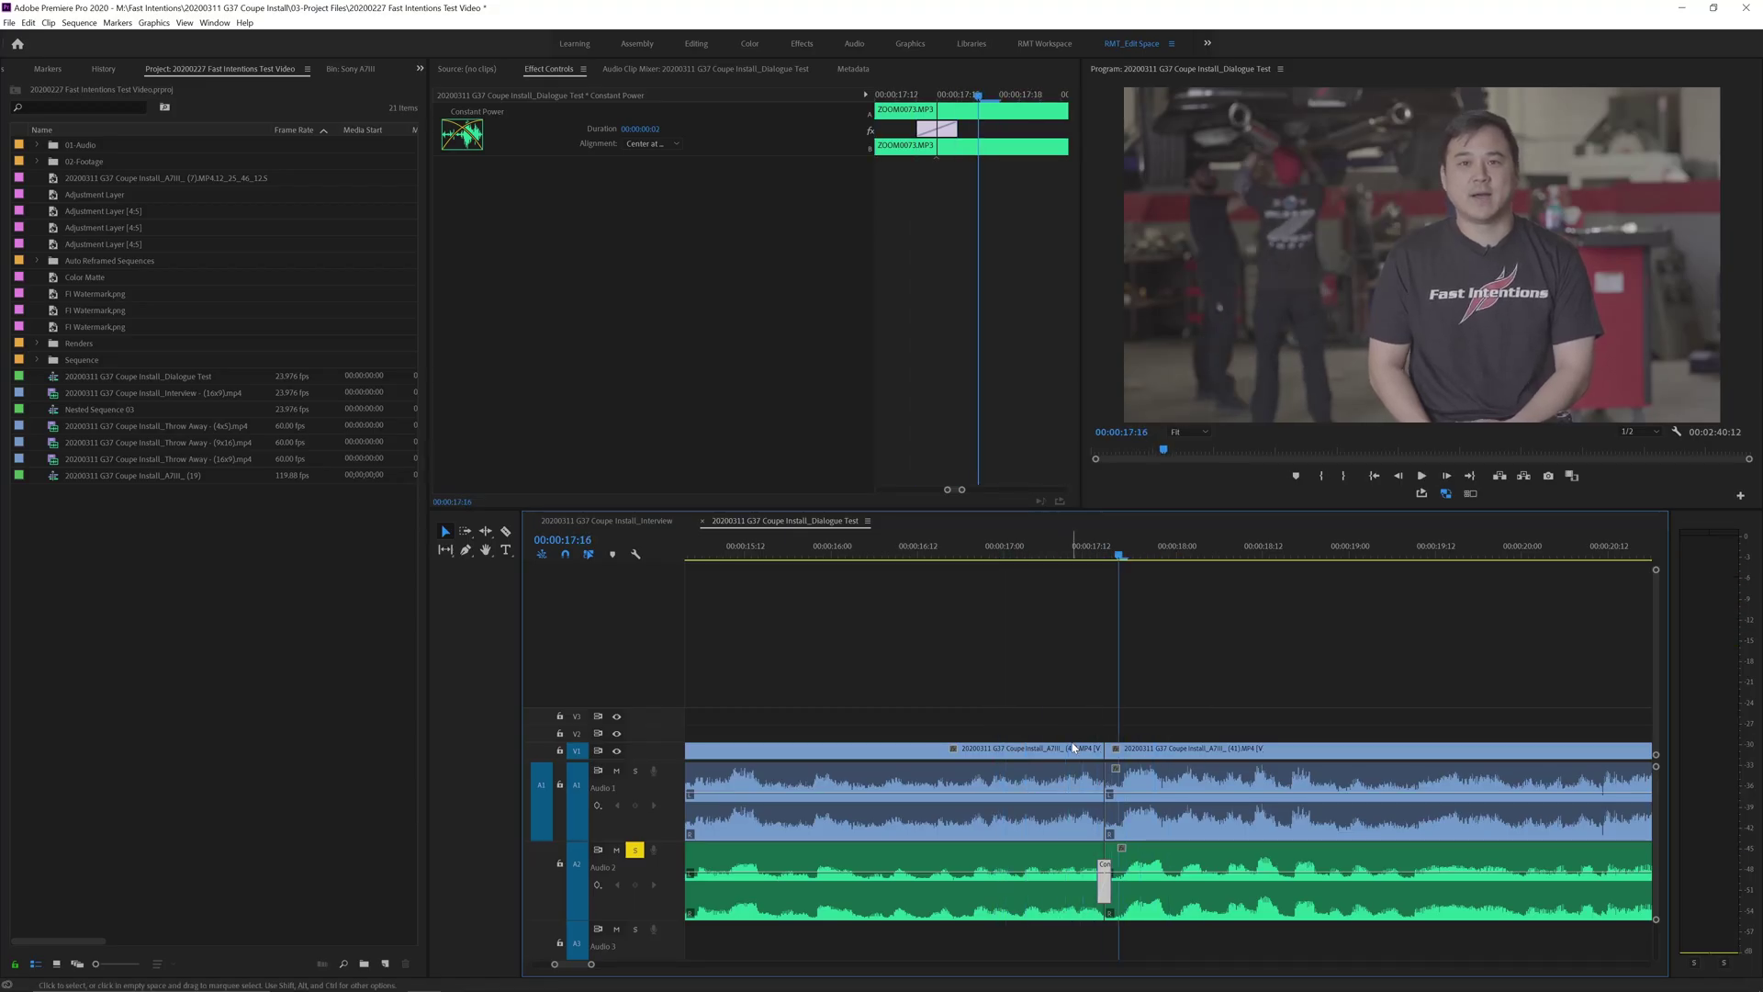
drag(1103, 882, 1092, 882)
click(981, 556)
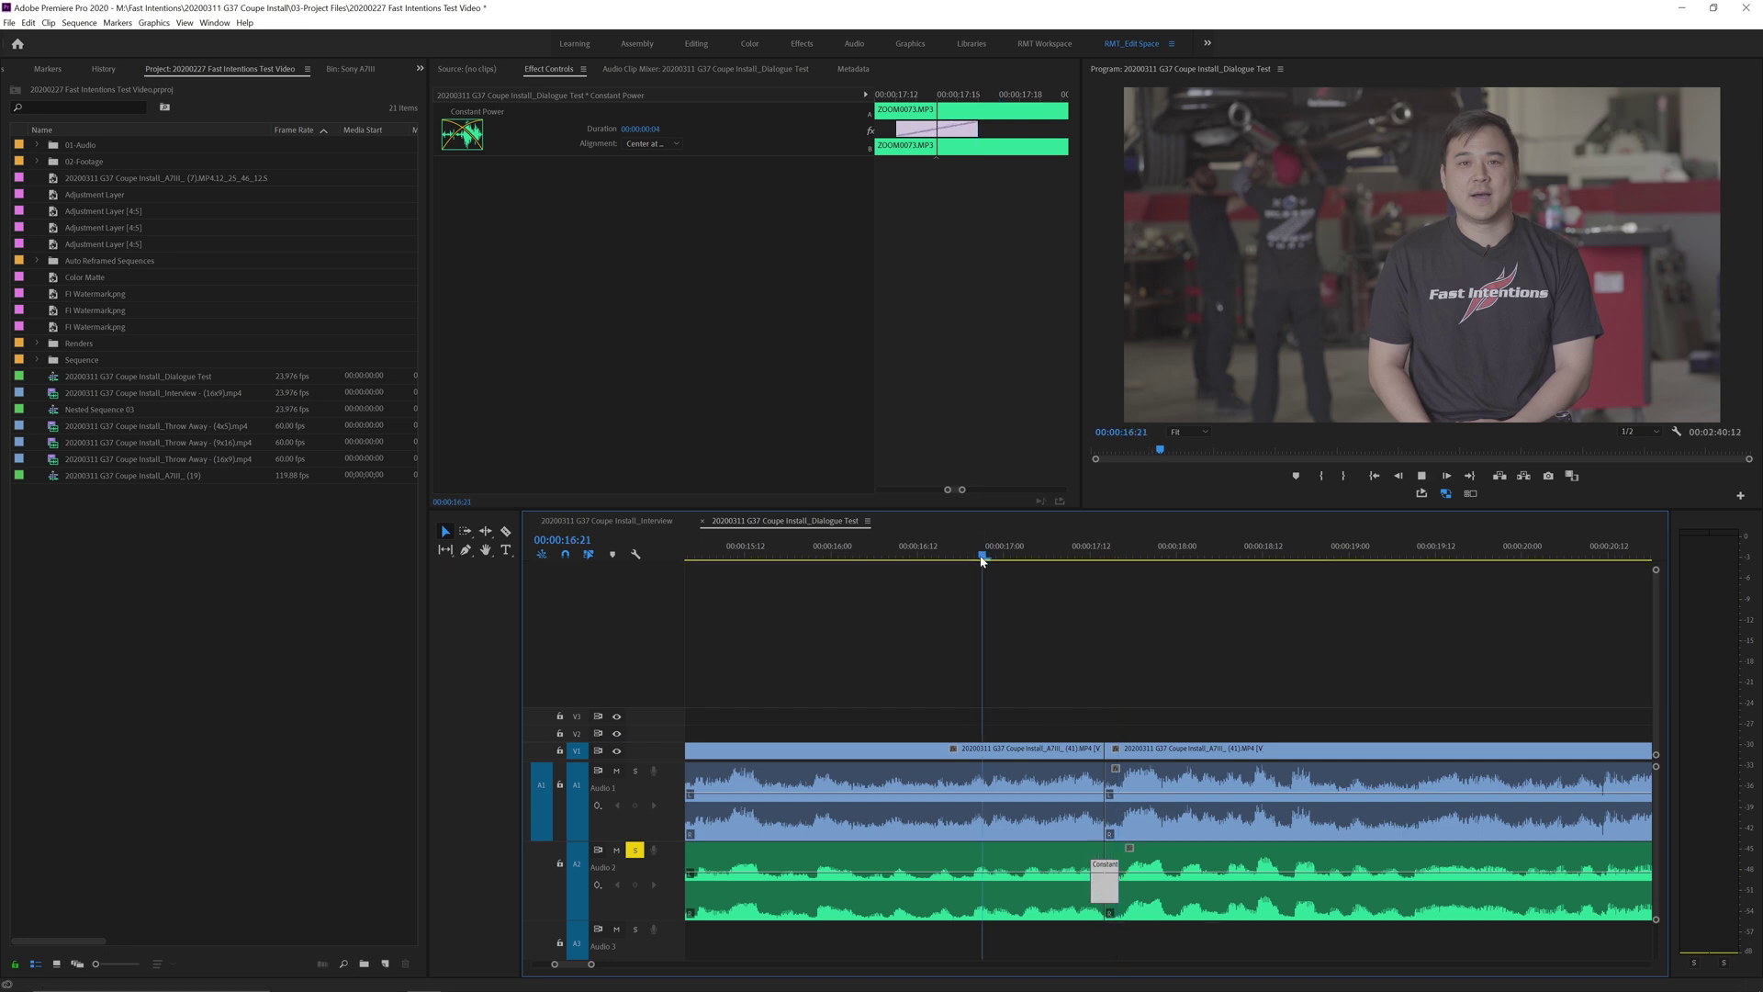
key(space)
key(space)
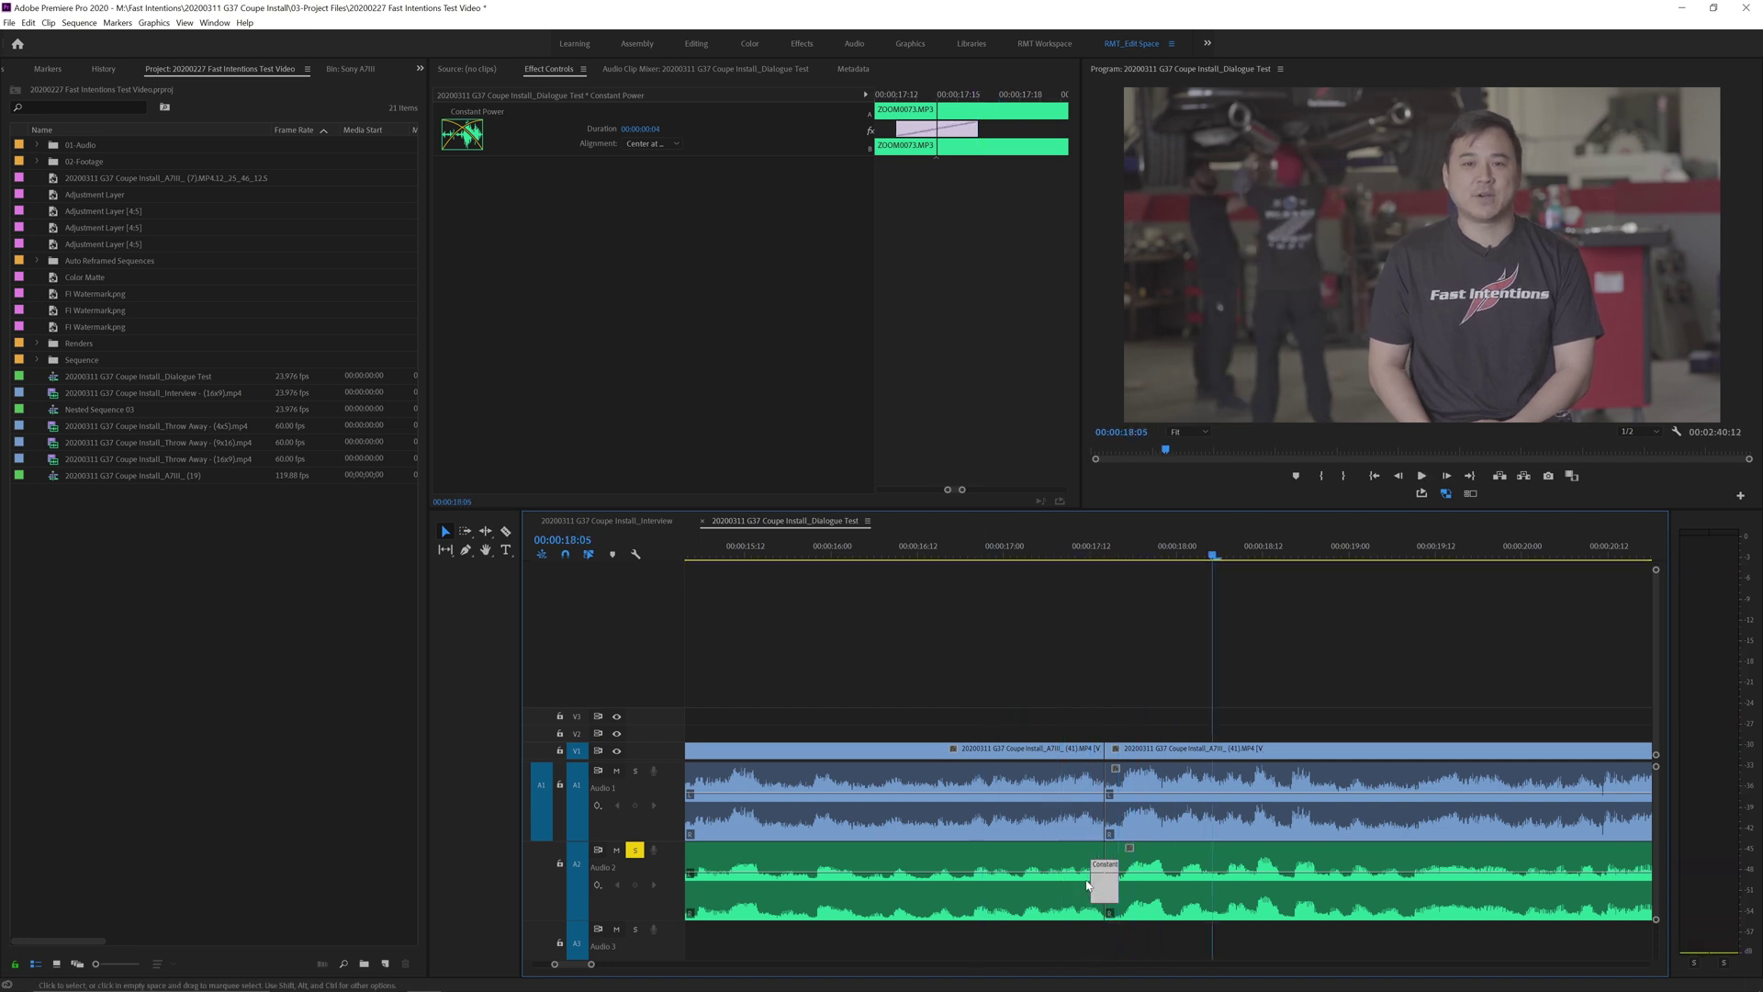
Delete the A2 crossfade and replay the edit from about 00:00:16:20 without it.
key(Delete)
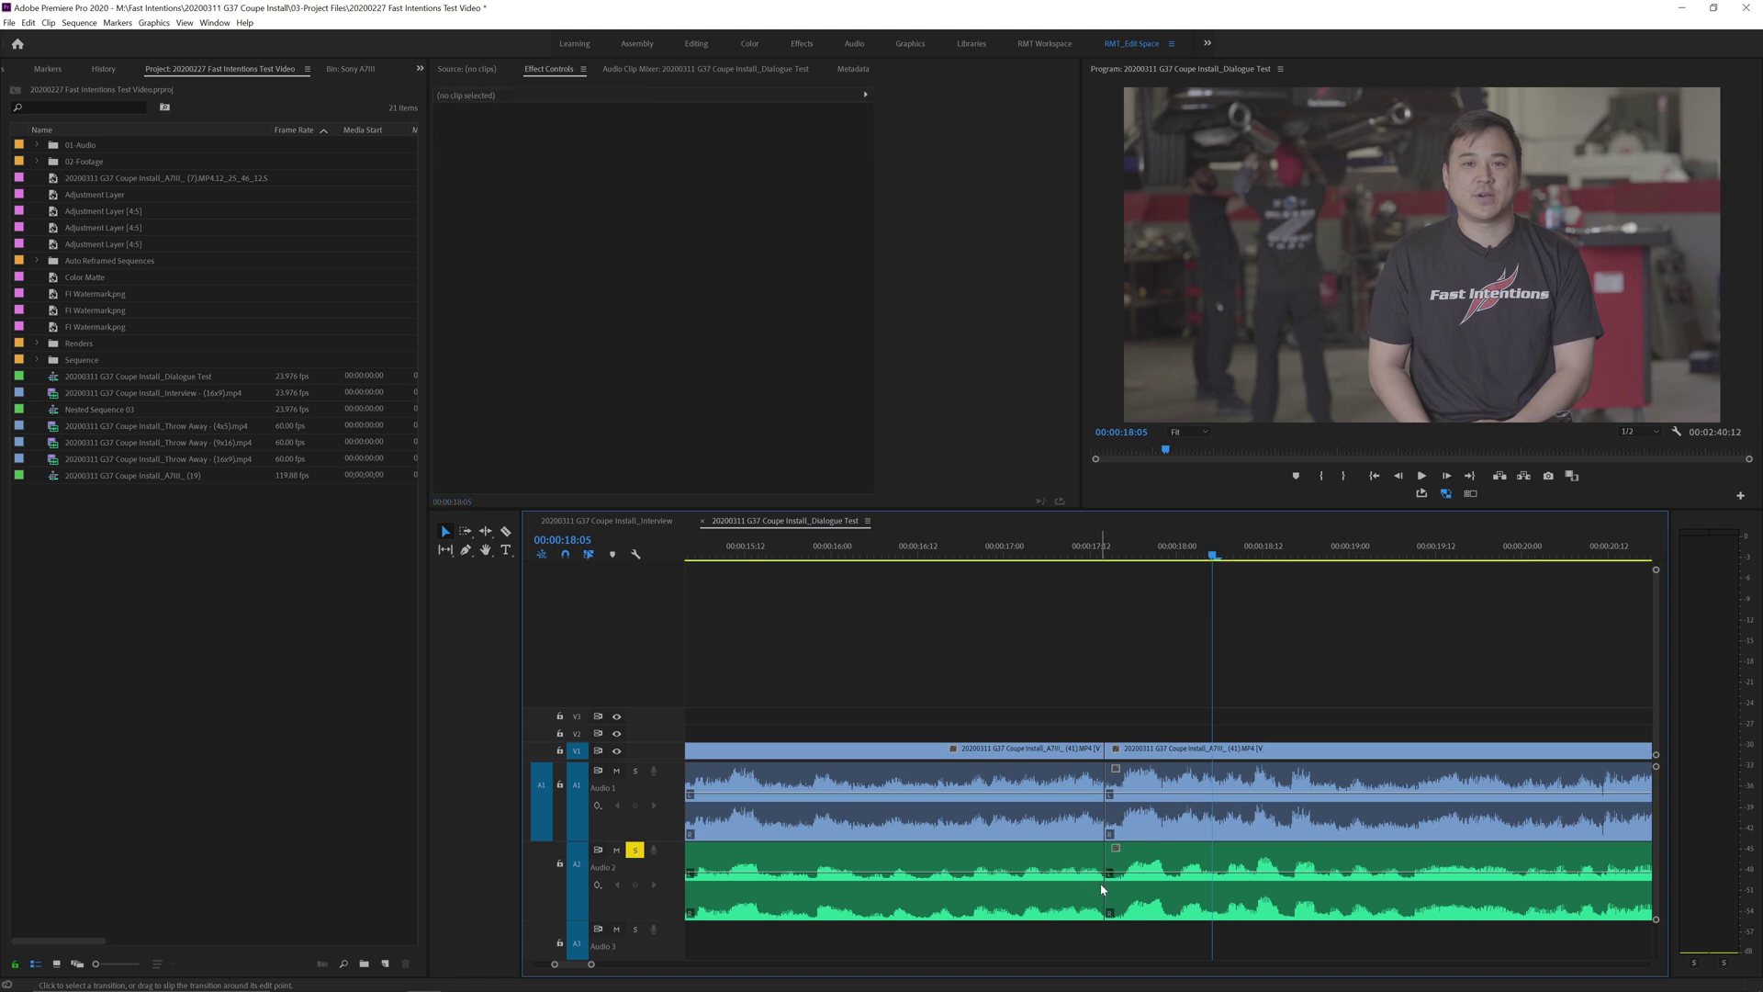
click(970, 552)
key(space)
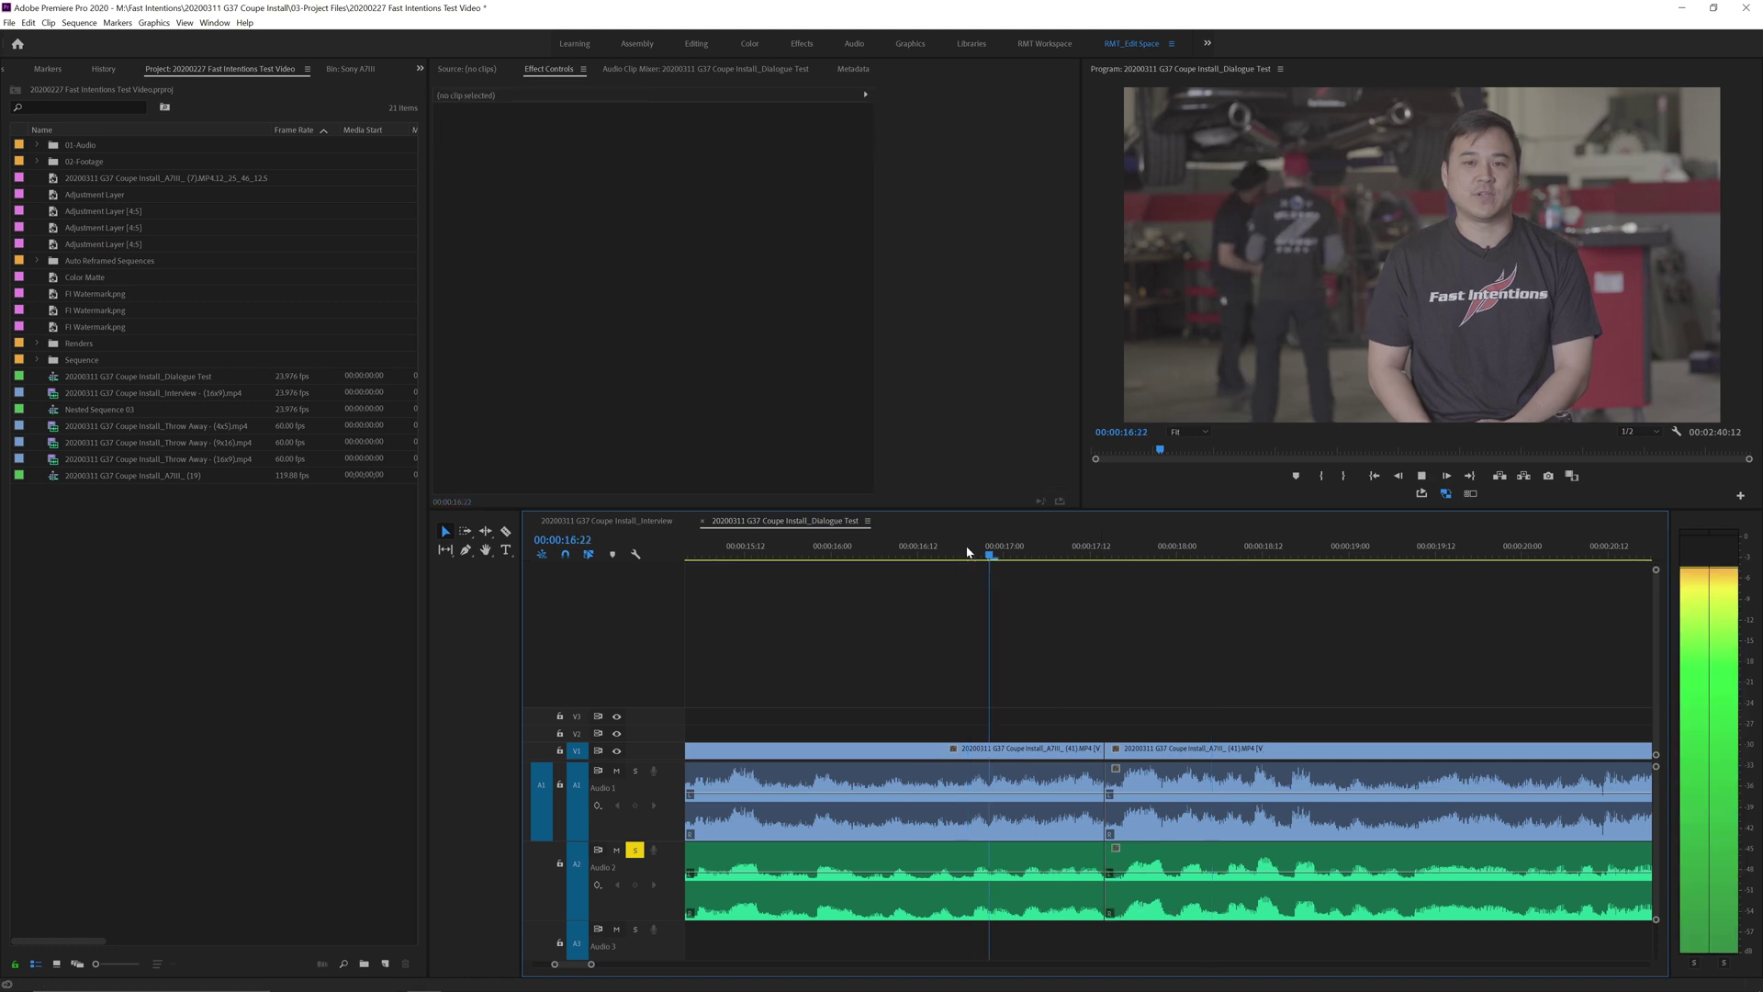
key(space)
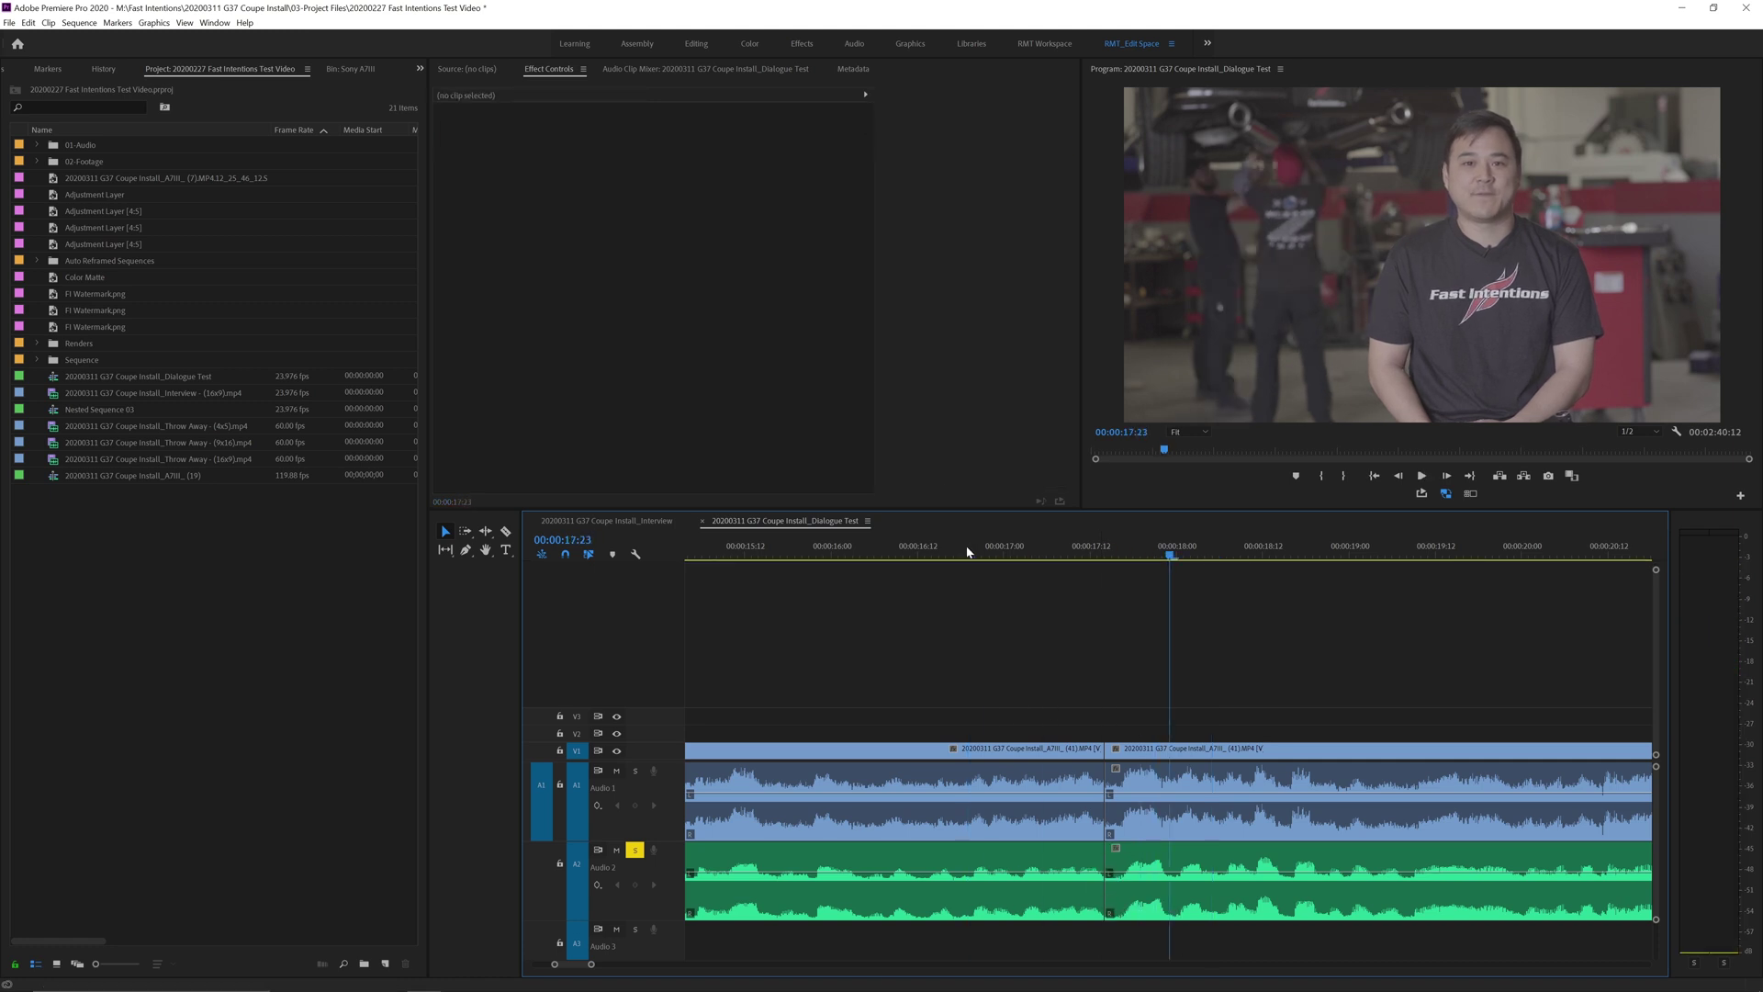
key(space)
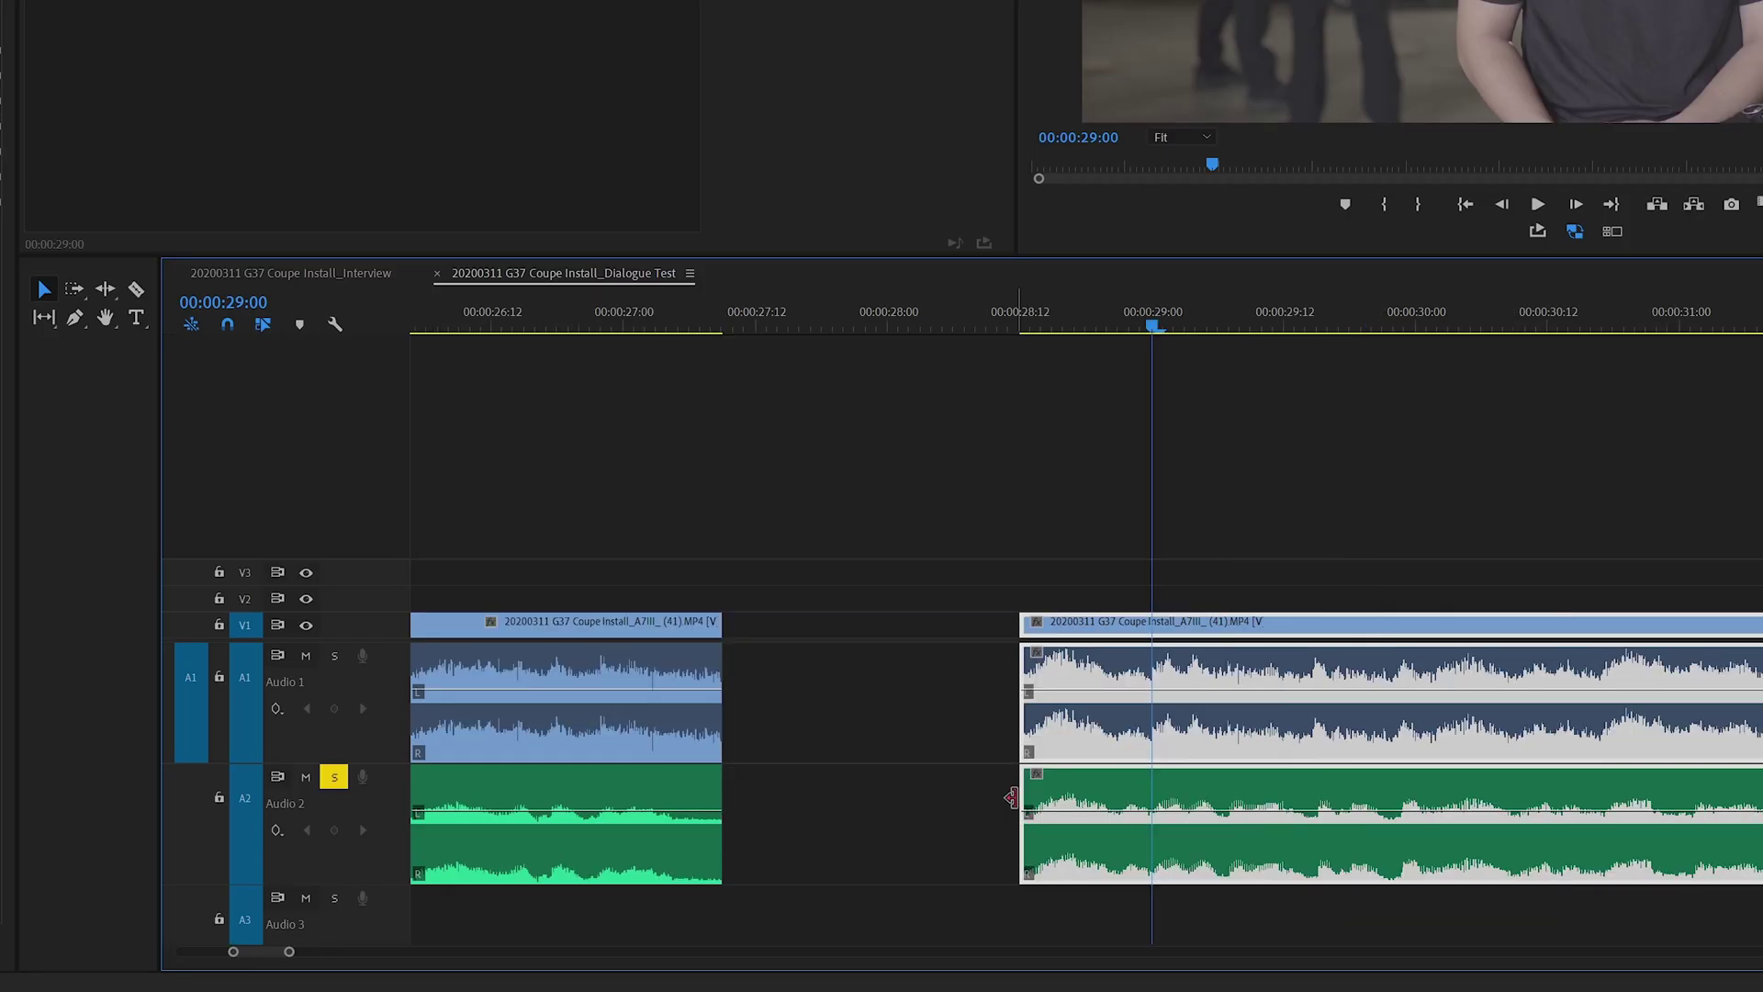
Extend the second A2 clip to start earlier and add a volume keyframe near its start.
drag(1022, 794, 988, 795)
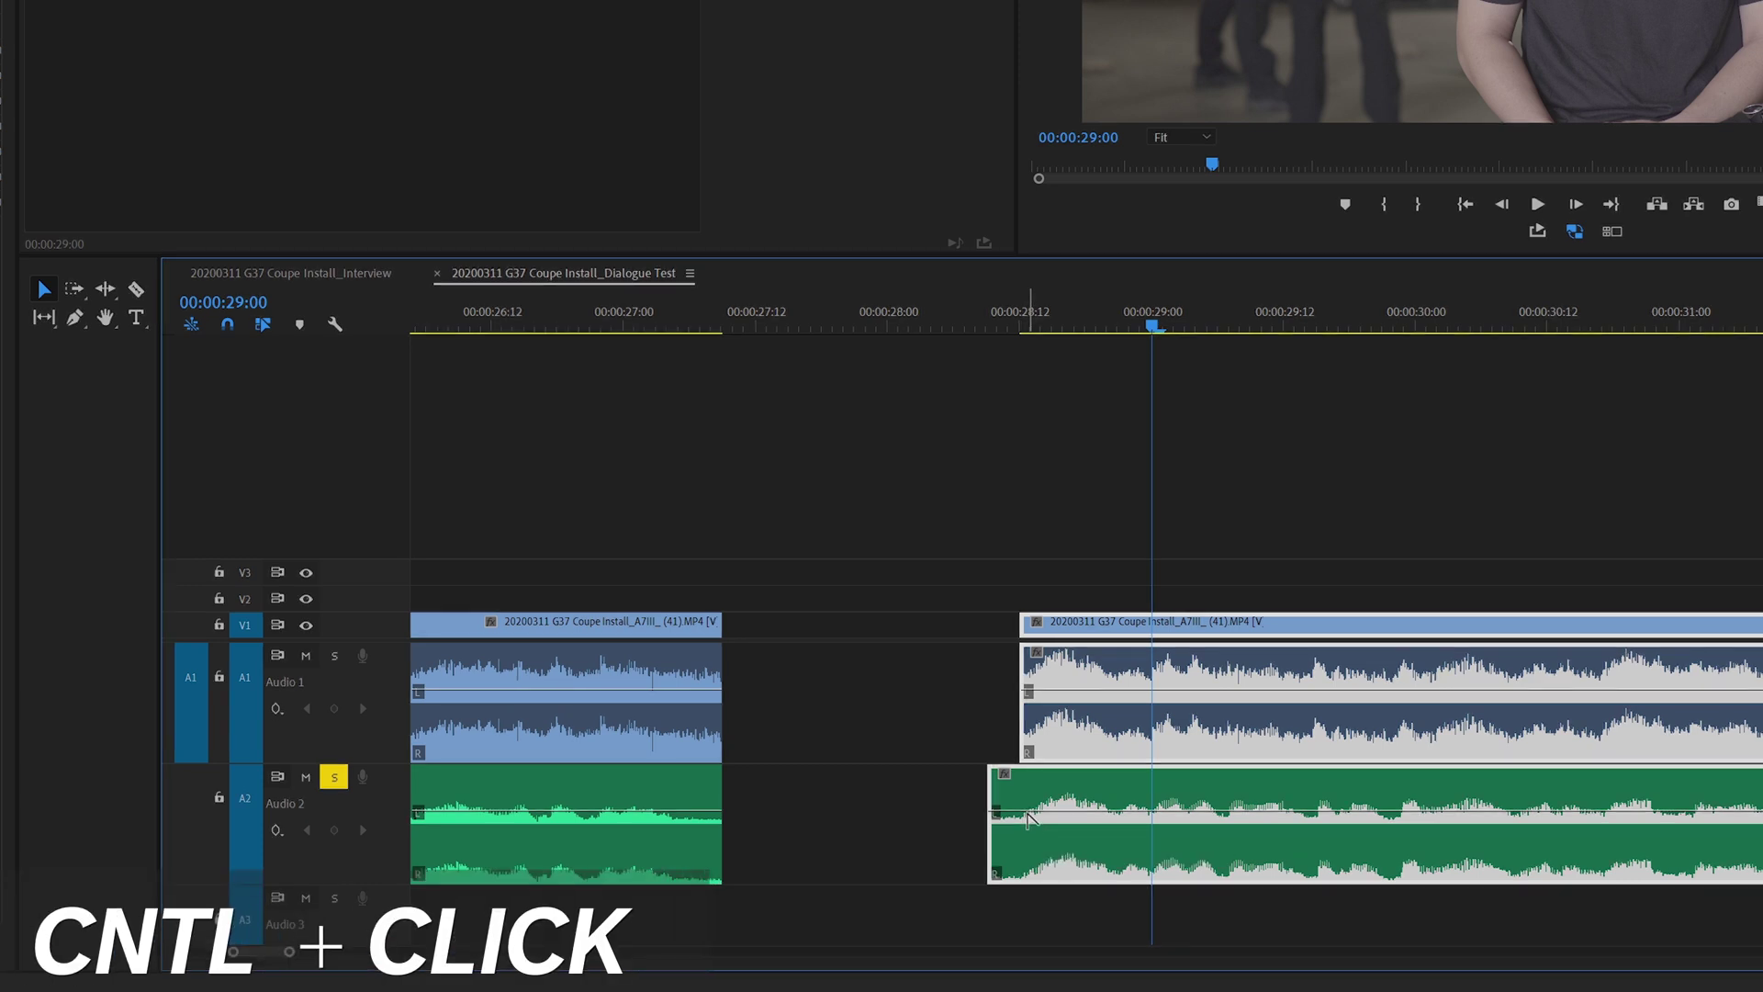
ctrl+click(1028, 811)
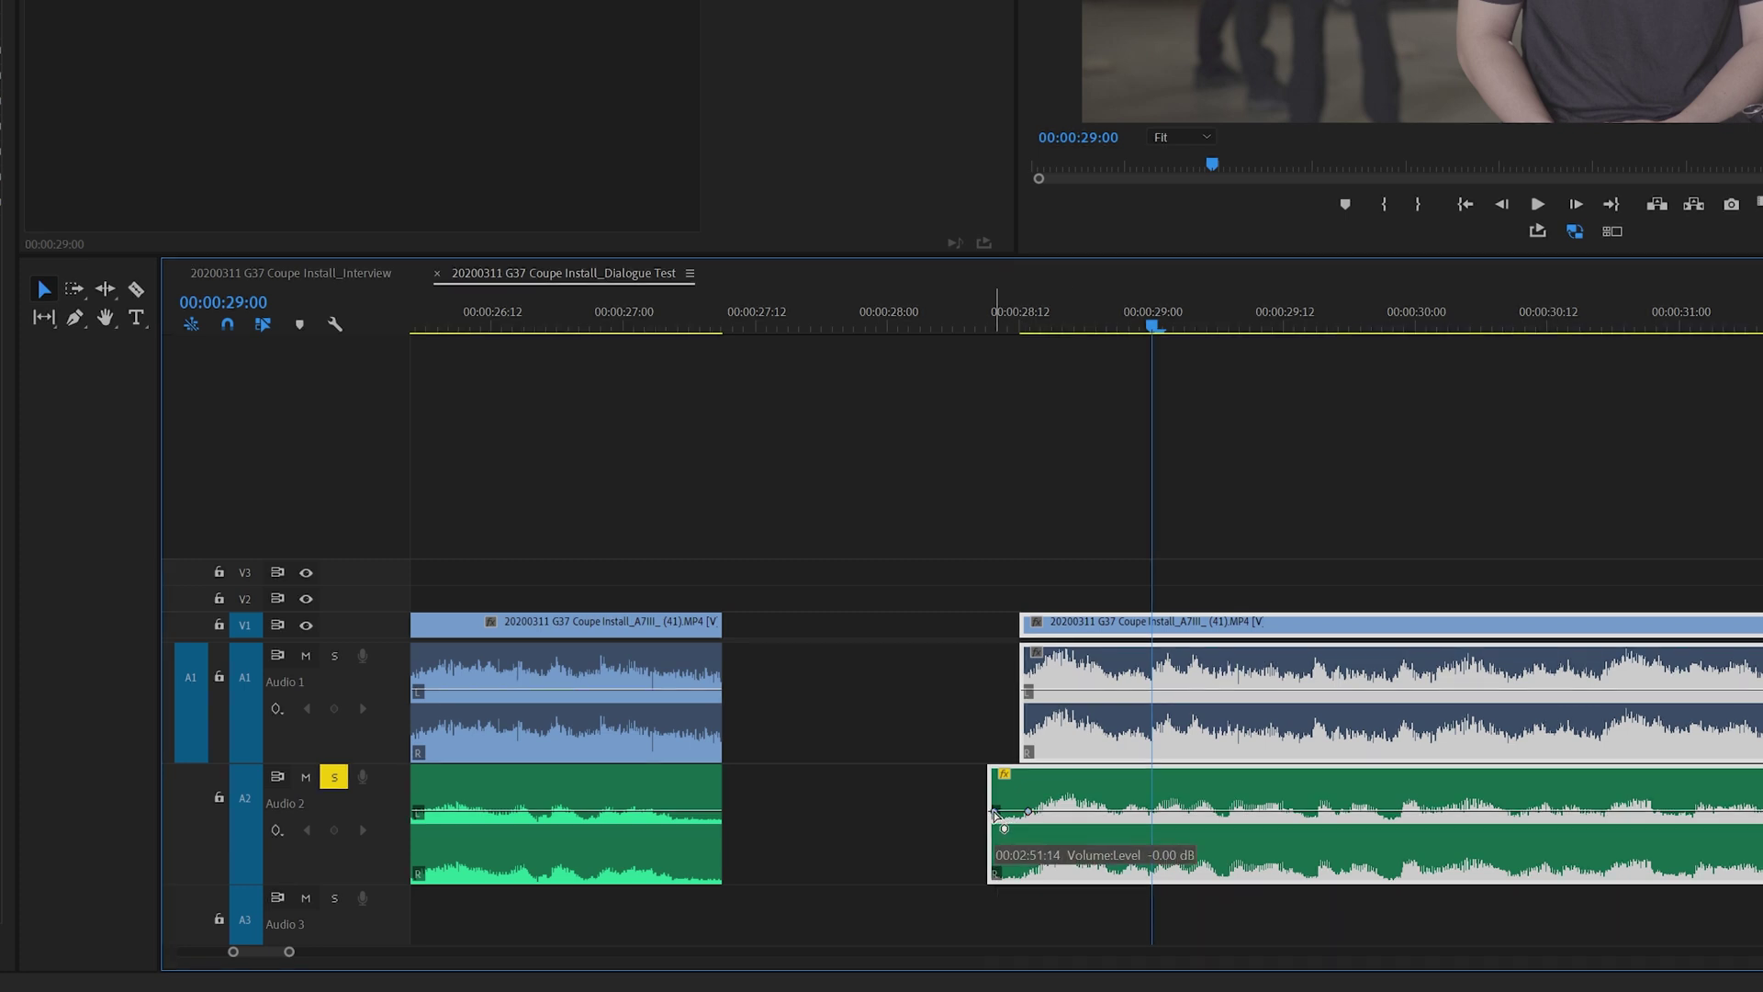
key(Up)
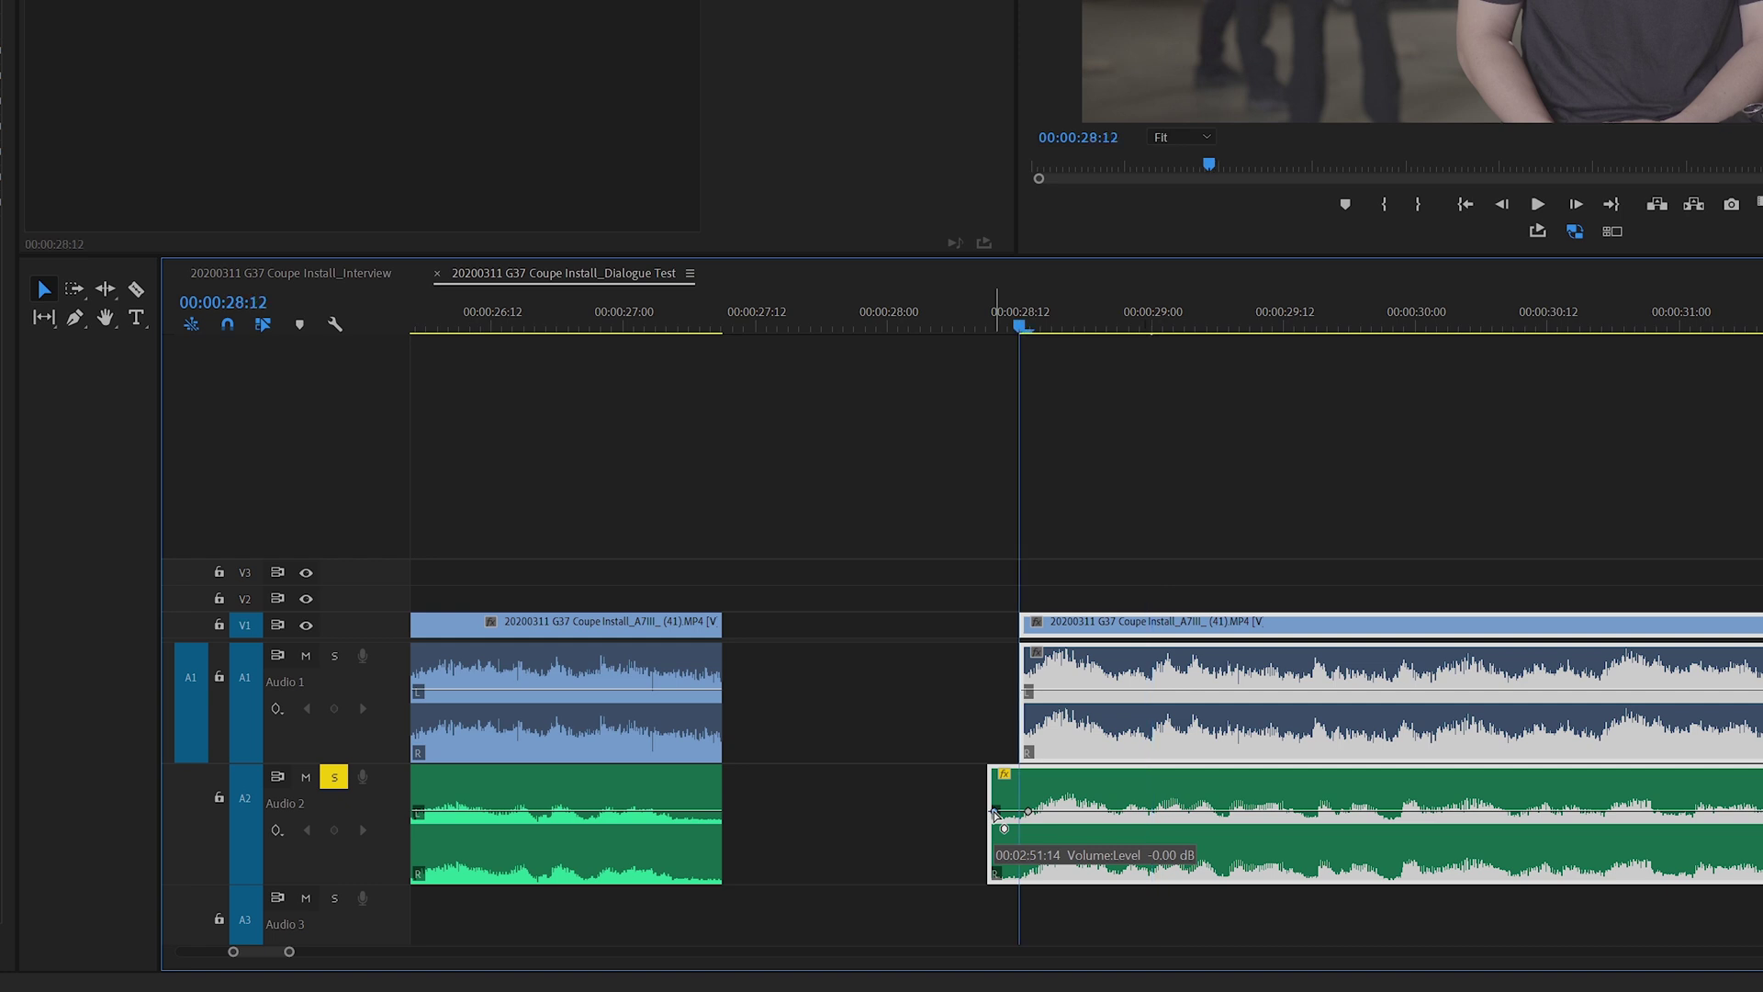
key(Left)
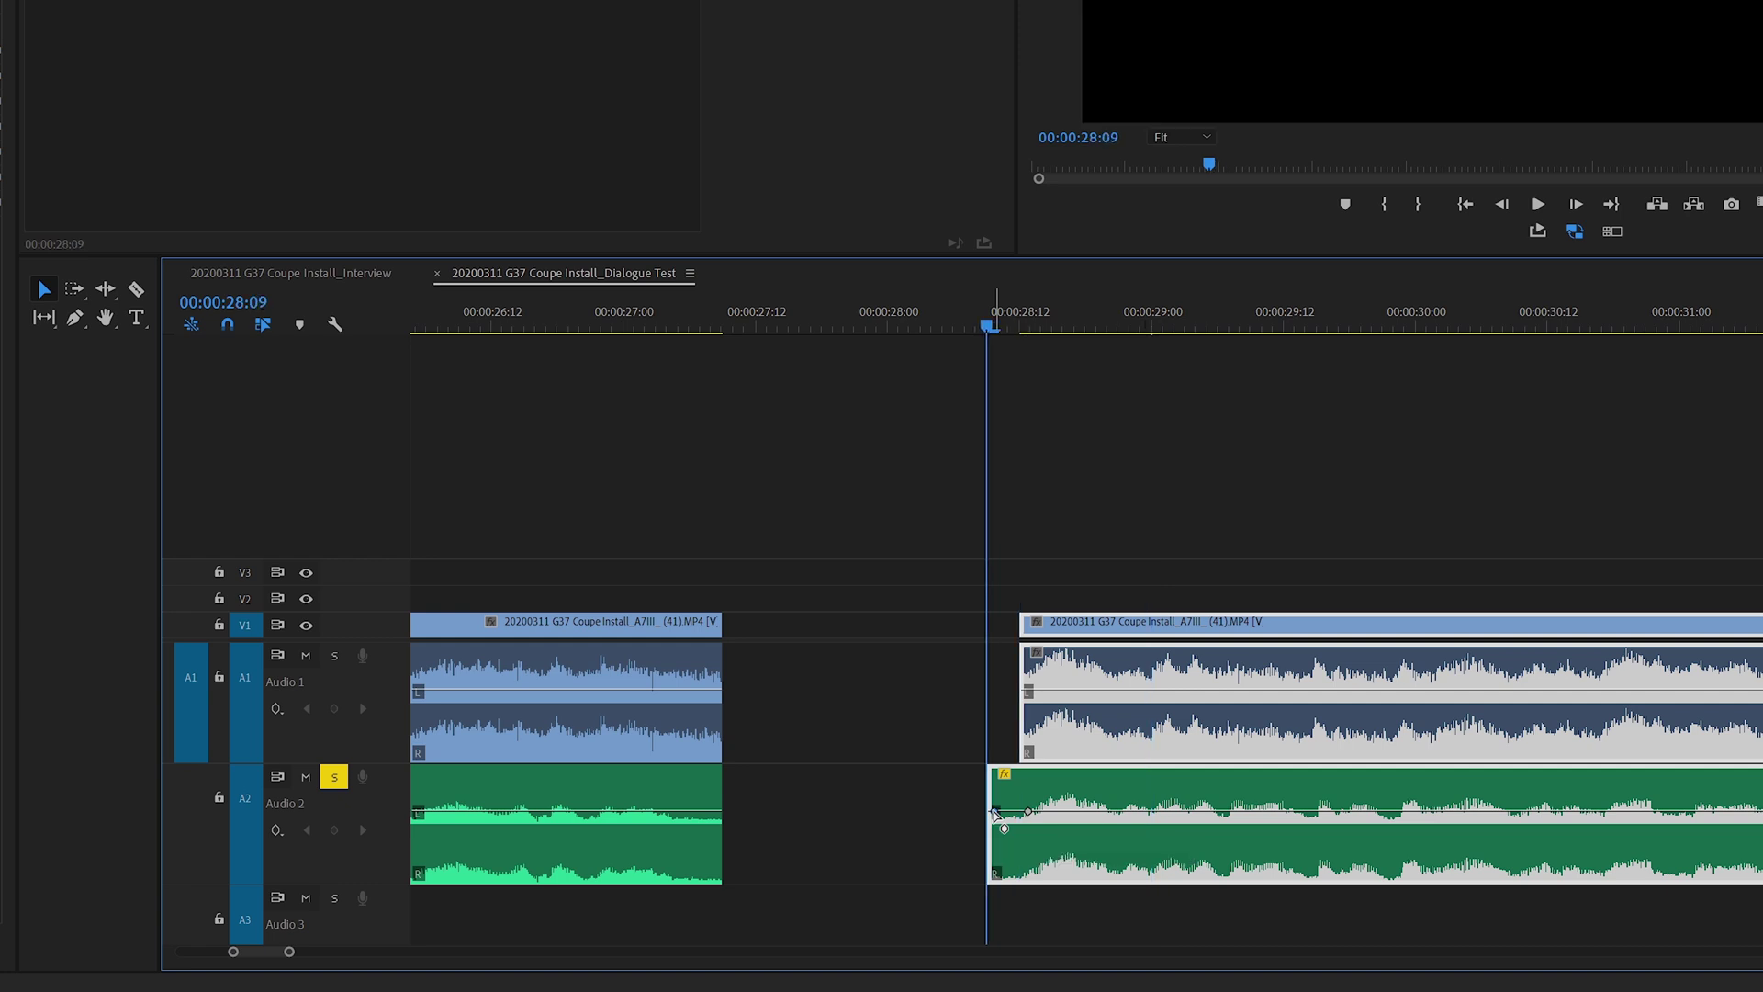
key(Right)
key(Right)
key(Right)
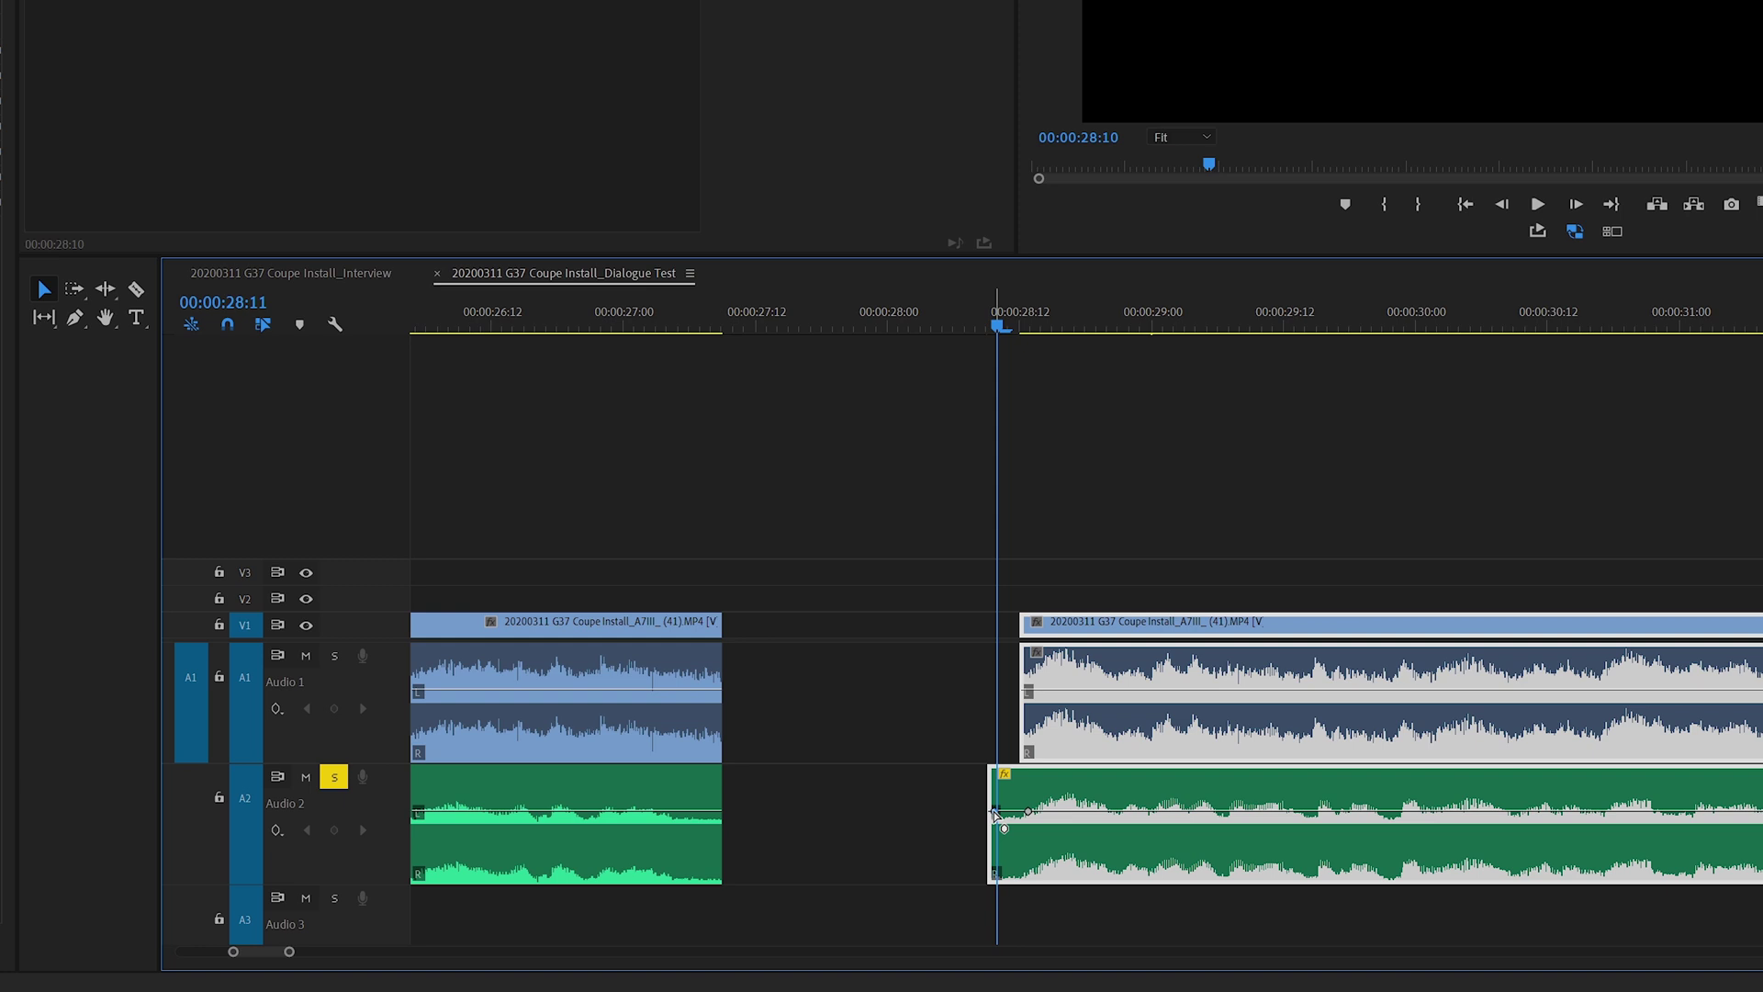
key(Up)
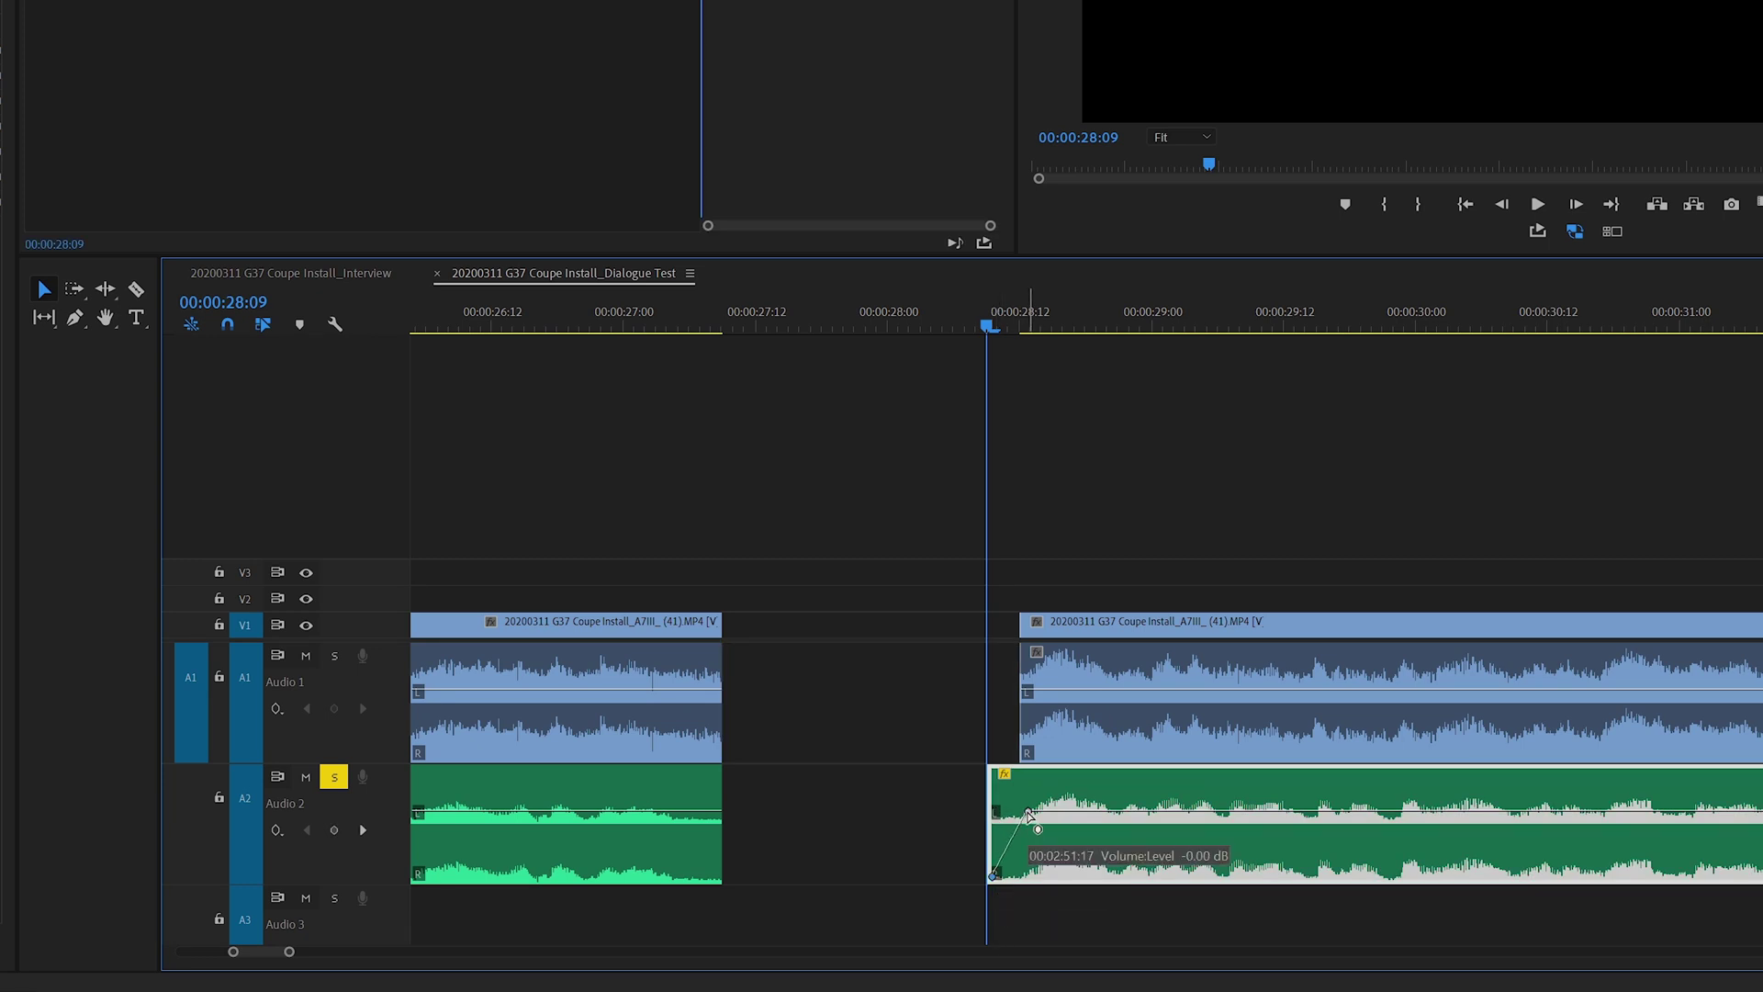
Make the A2 volume keyframe Bezier for an eased fade-in, then zoom in on it.
right_click(1029, 814)
click(1072, 659)
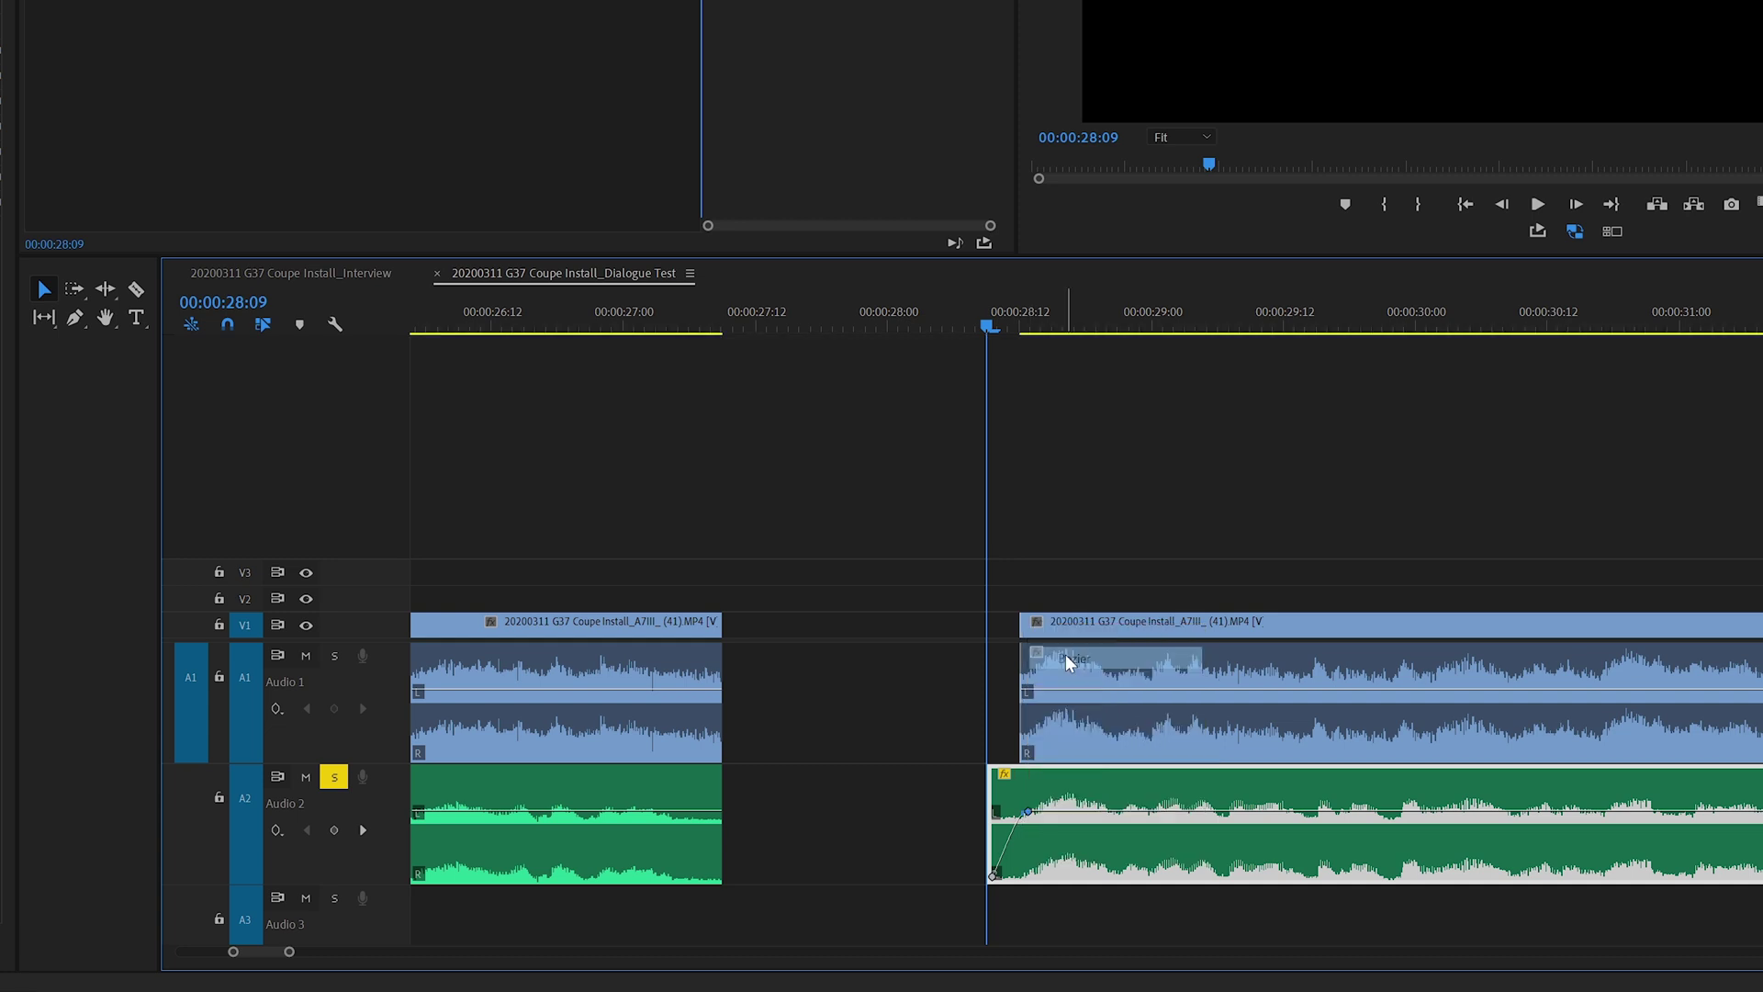
key(equal)
key(equal)
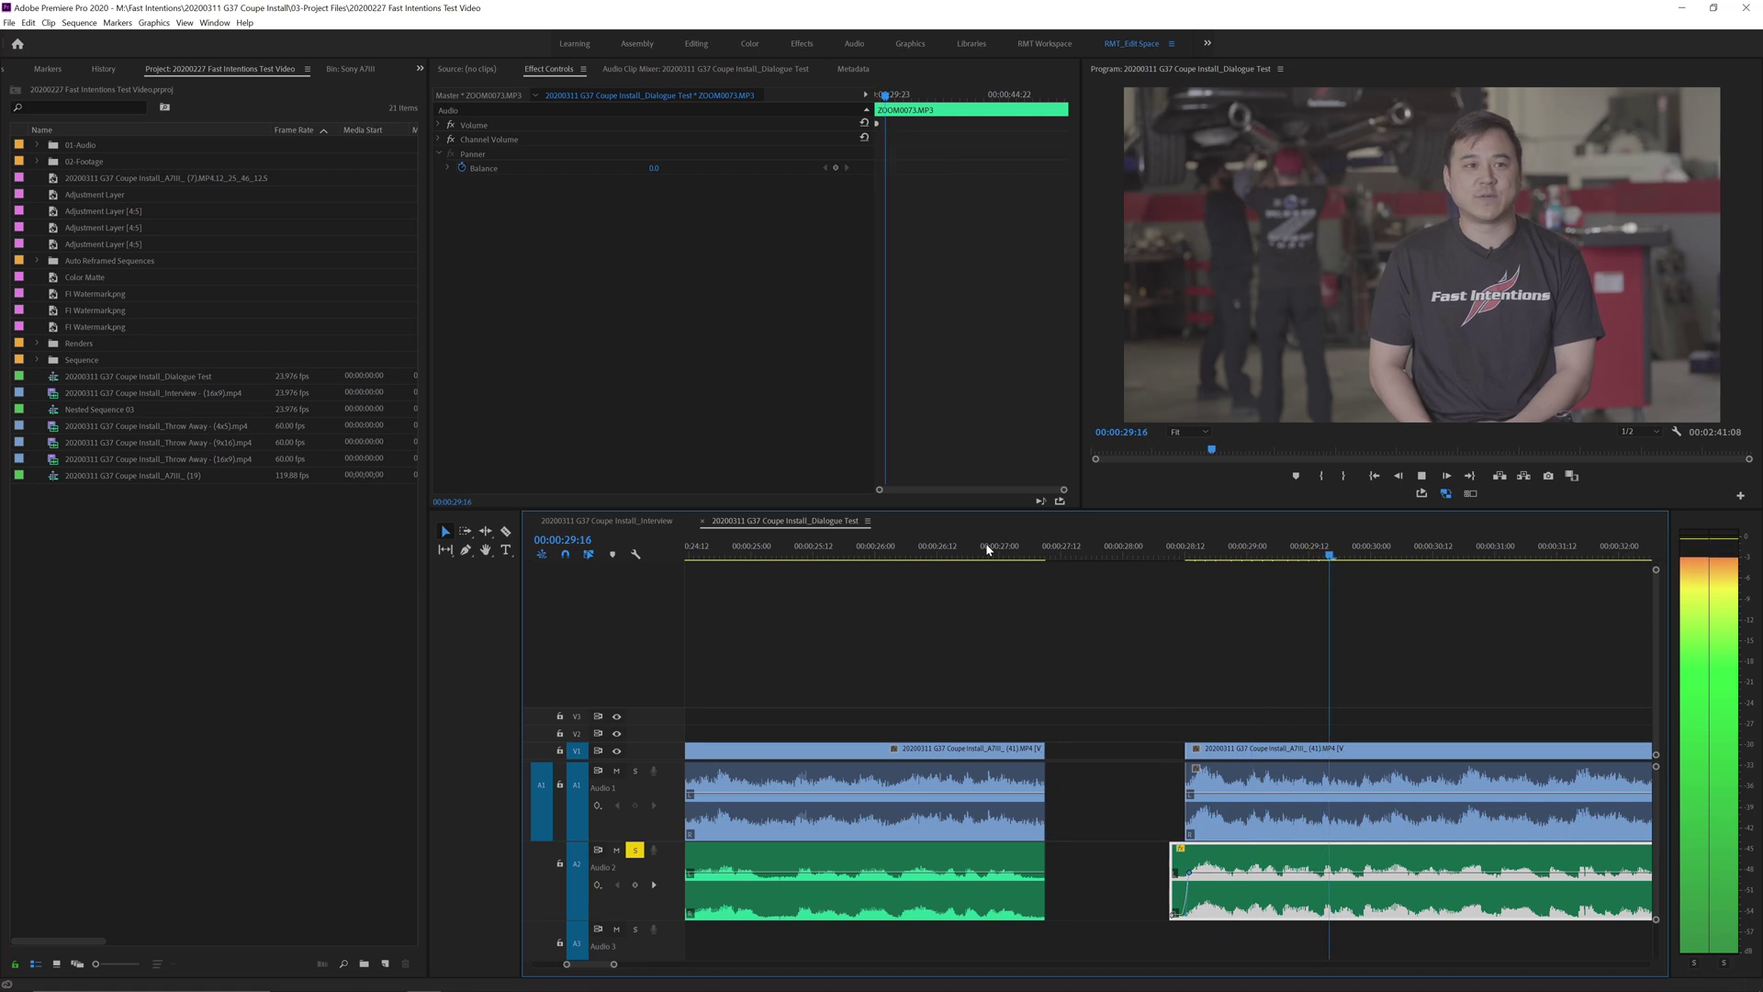
Replay the fade-in edit from 00:00:28:00.
key(space)
click(1122, 548)
key(space)
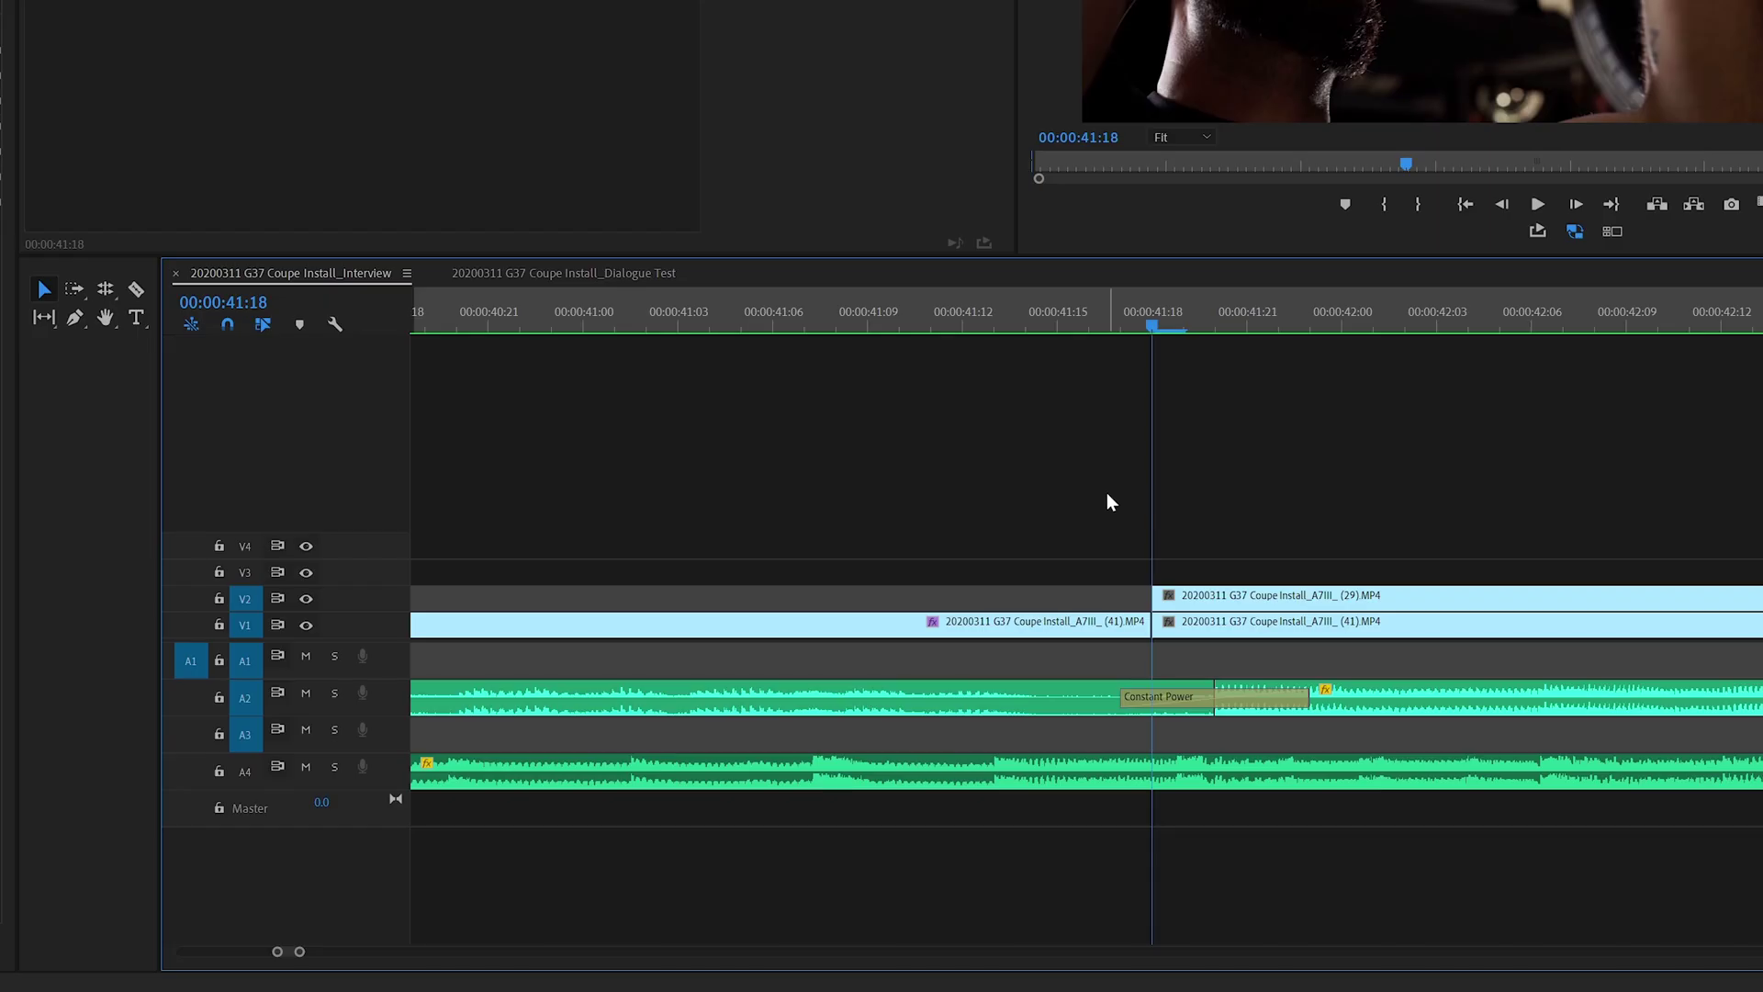
Expand the audio and video track heights and give the timeline panel more vertical room.
key(alt+equal)
key(ctrl+equal)
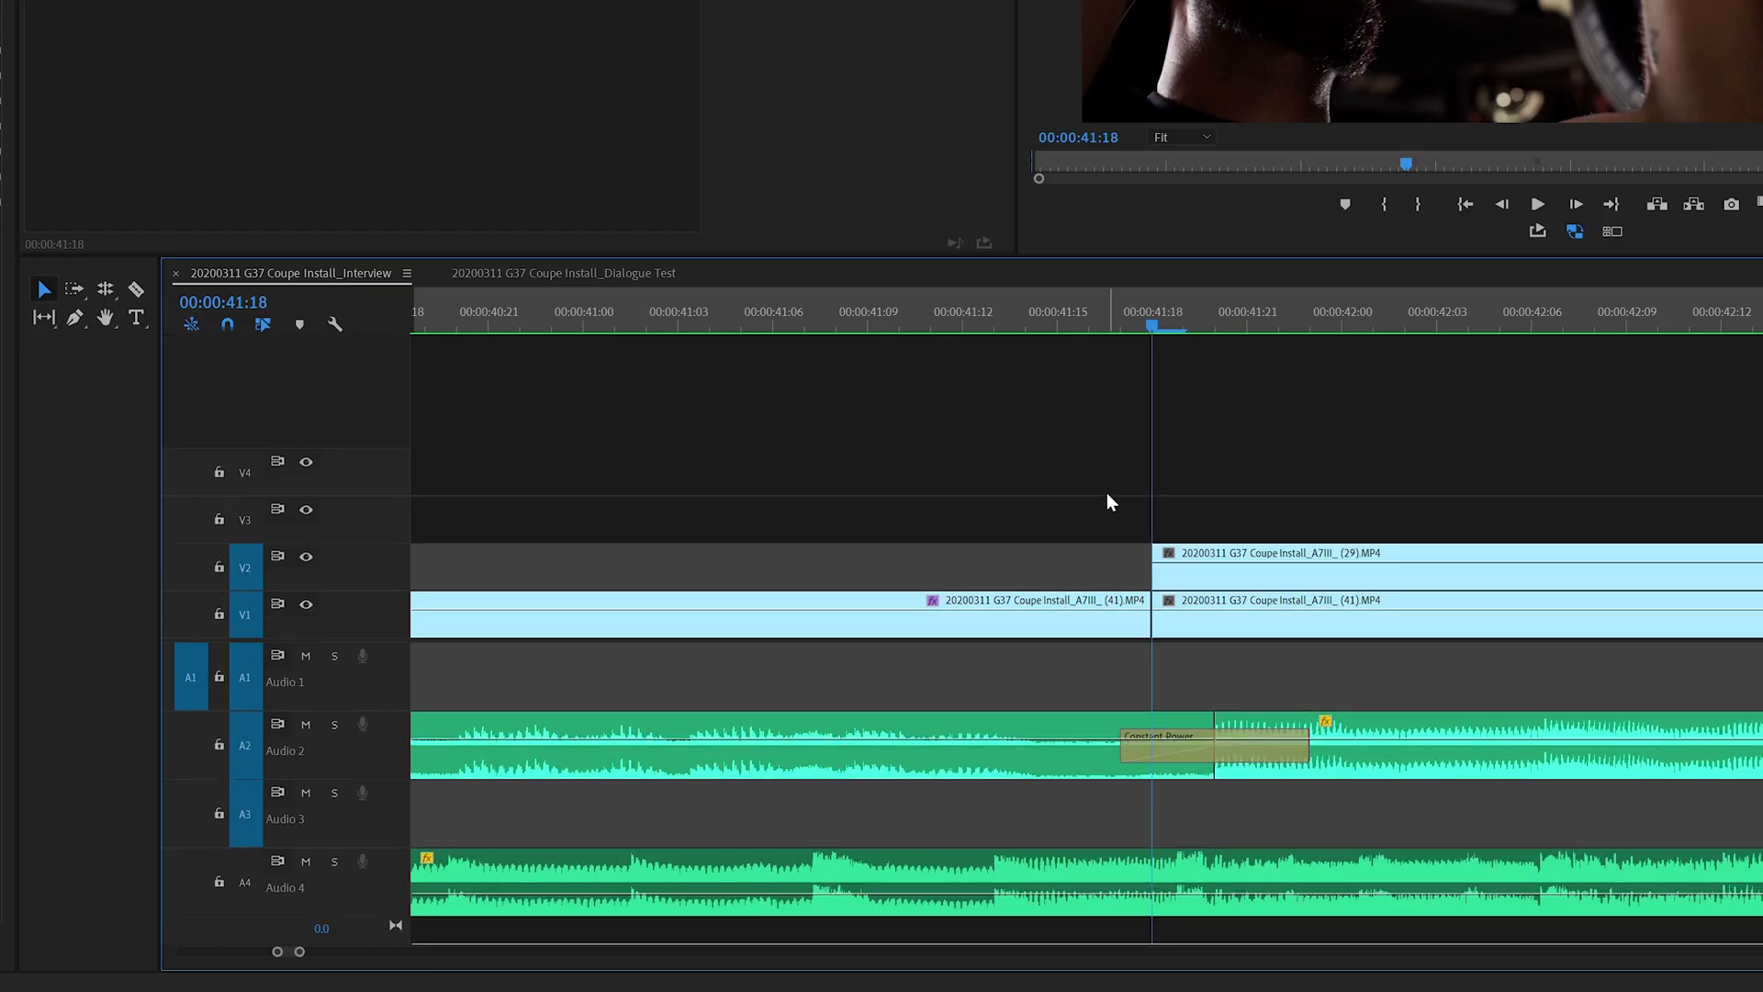
key(ctrl+equal)
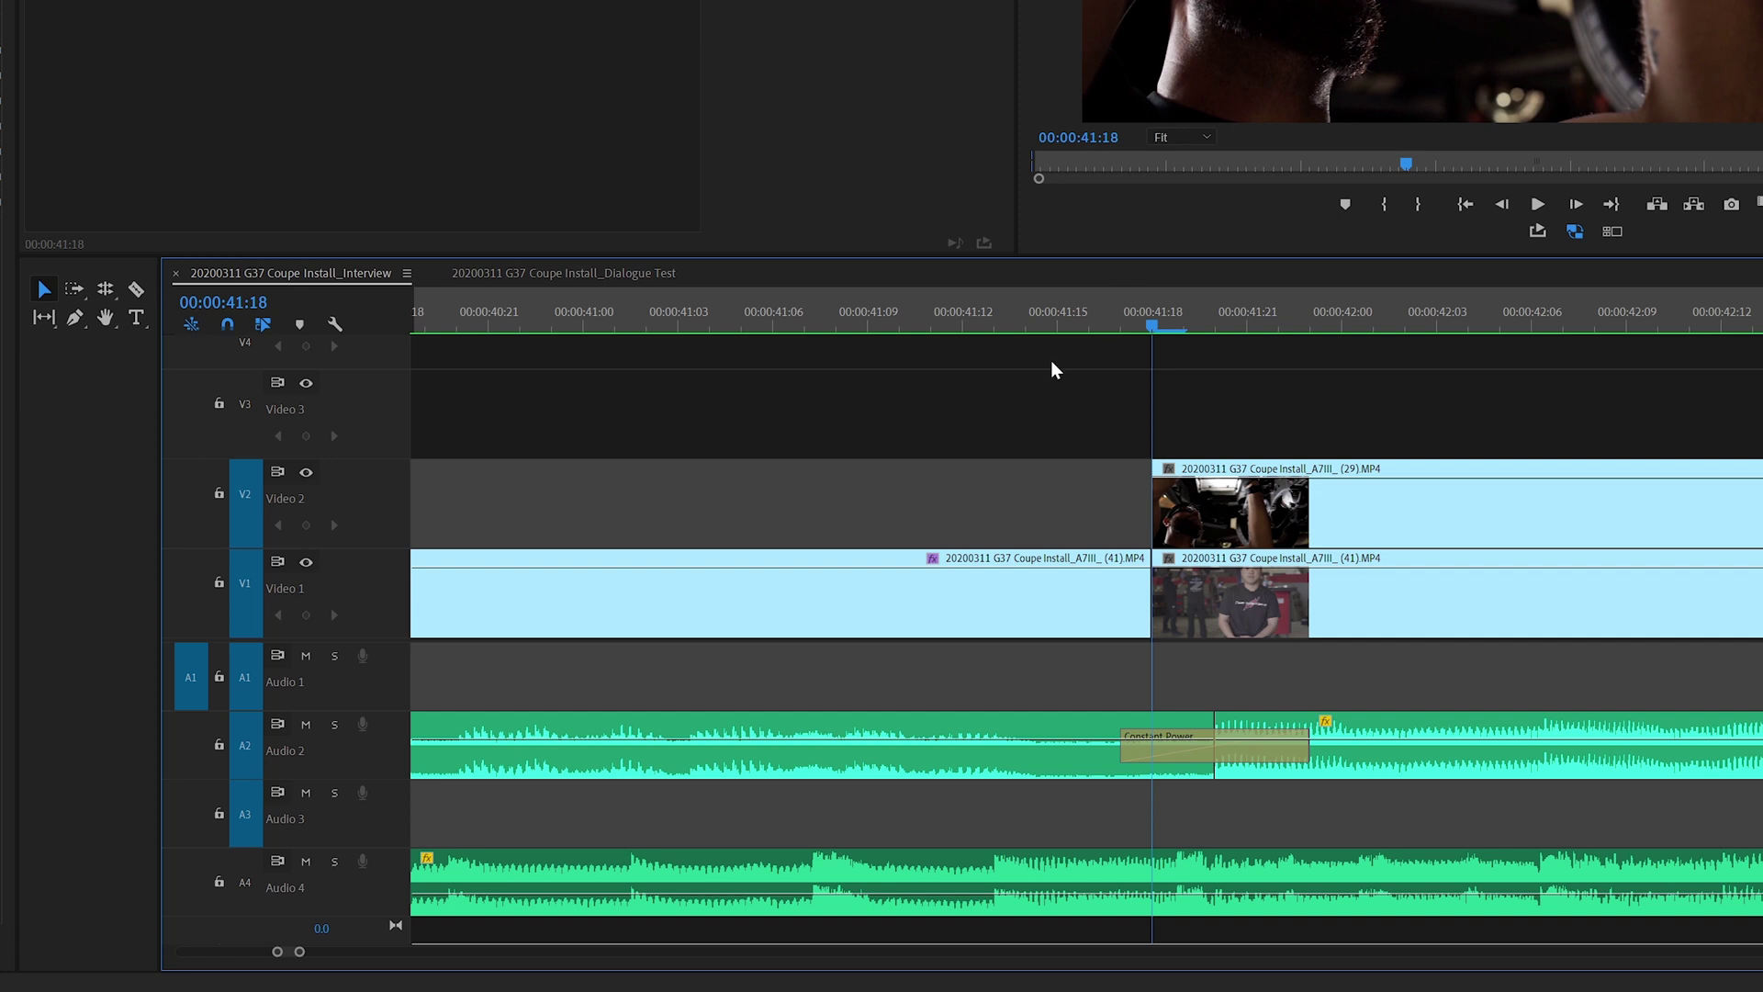
drag(1046, 261, 1042, 167)
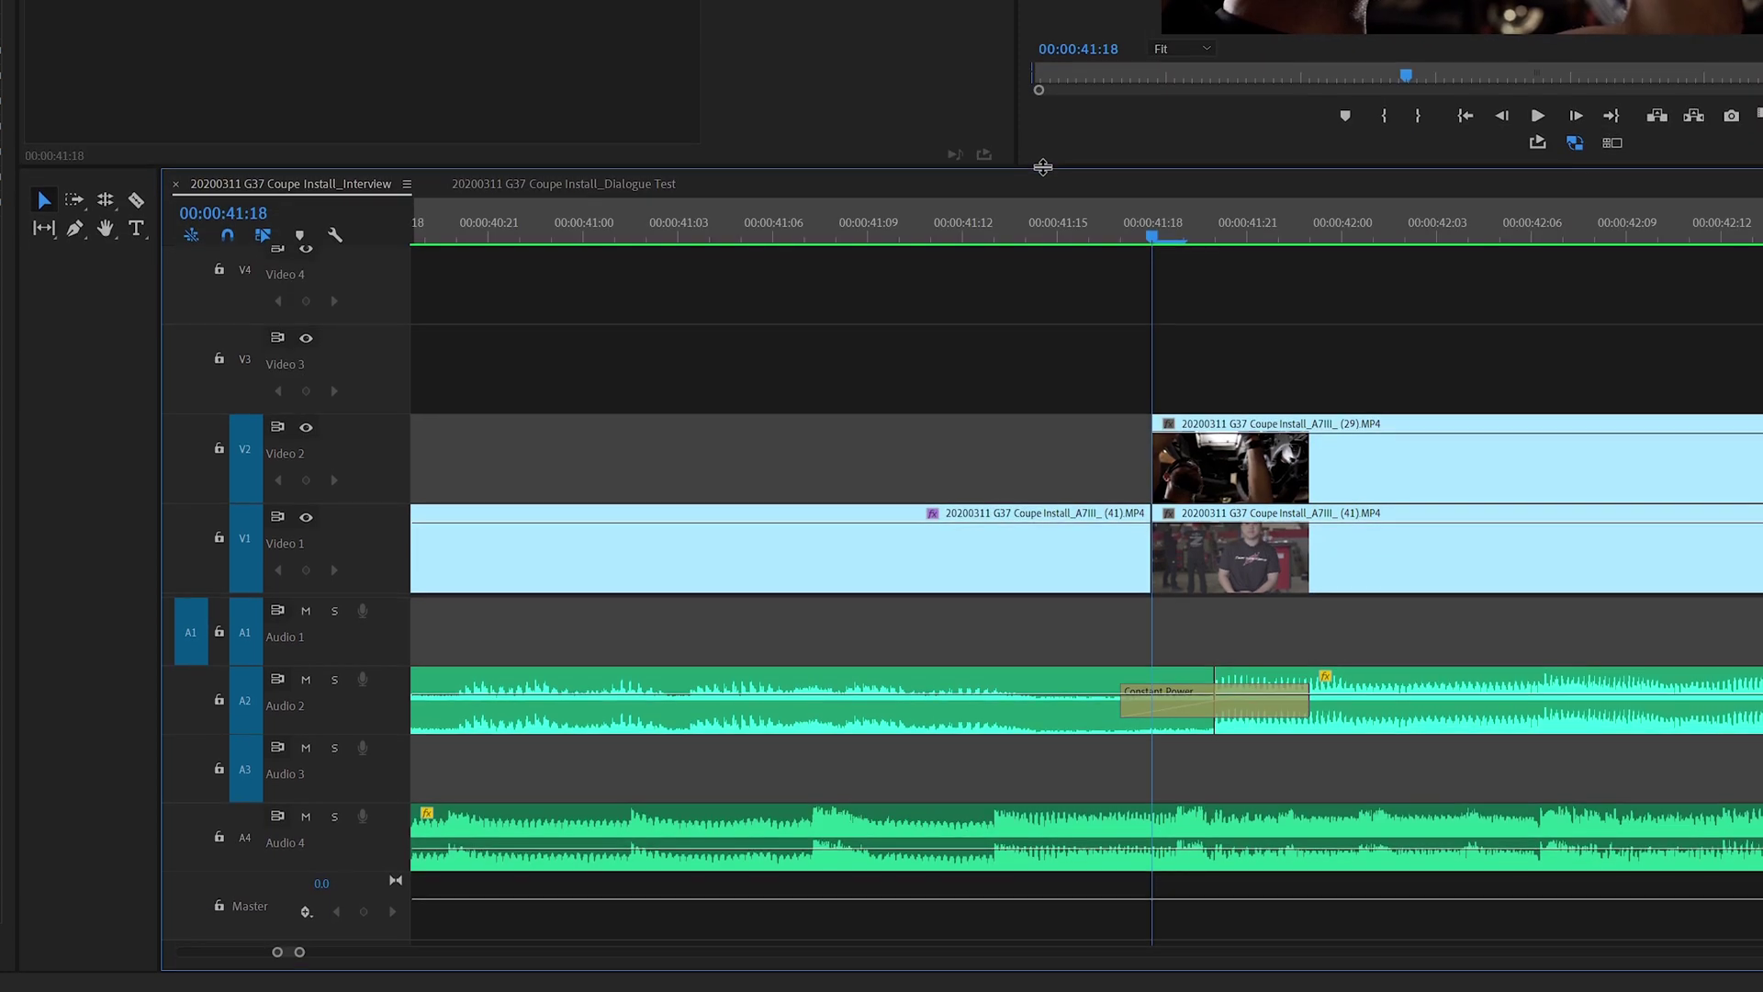
Lock the Audio 4 track and route source audio A1 to track A2.
click(208, 834)
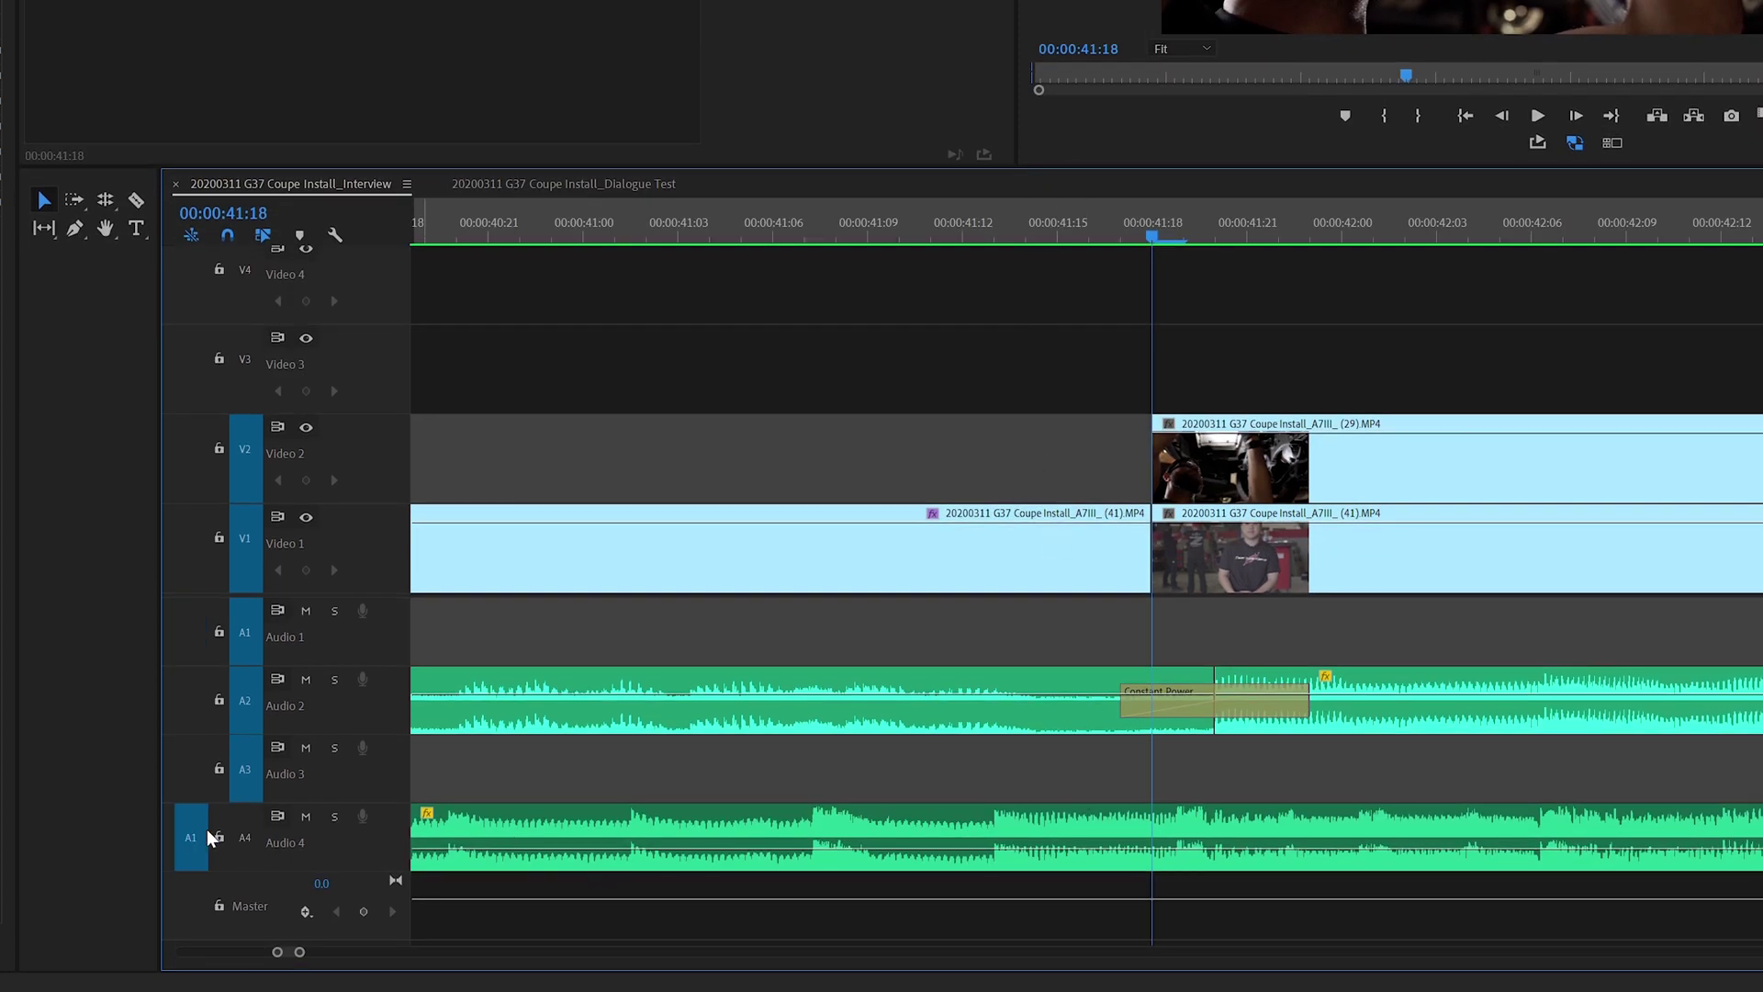
click(220, 837)
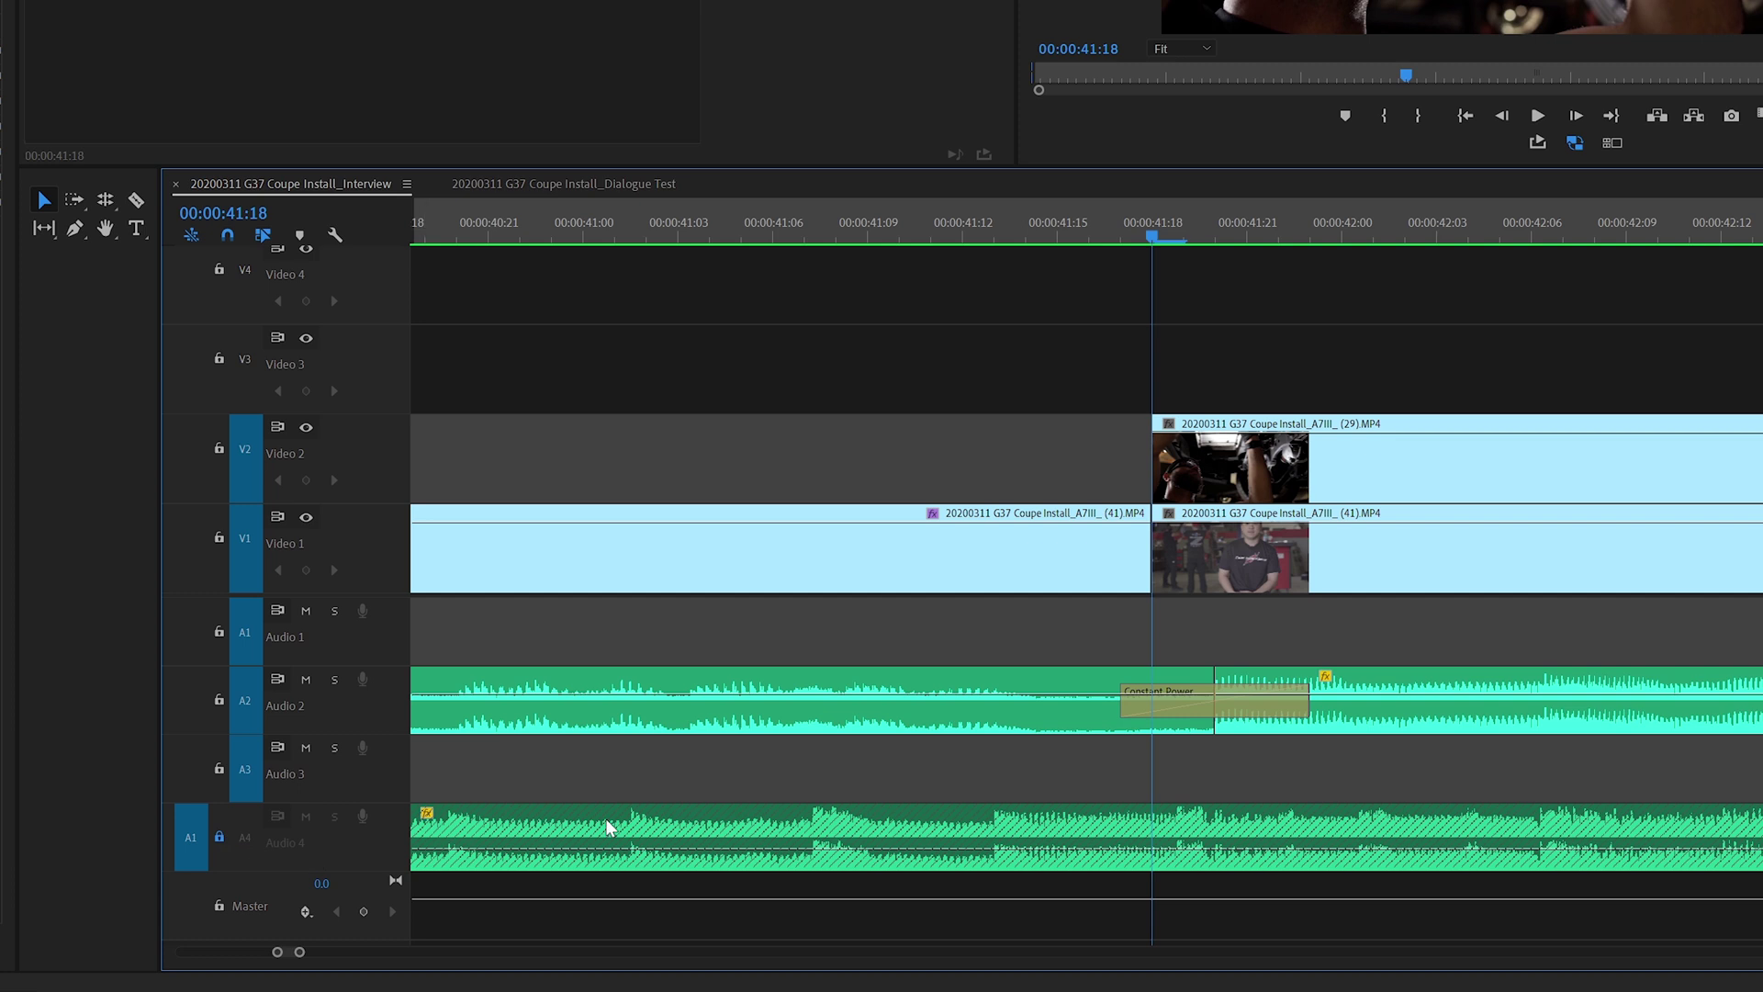
click(204, 705)
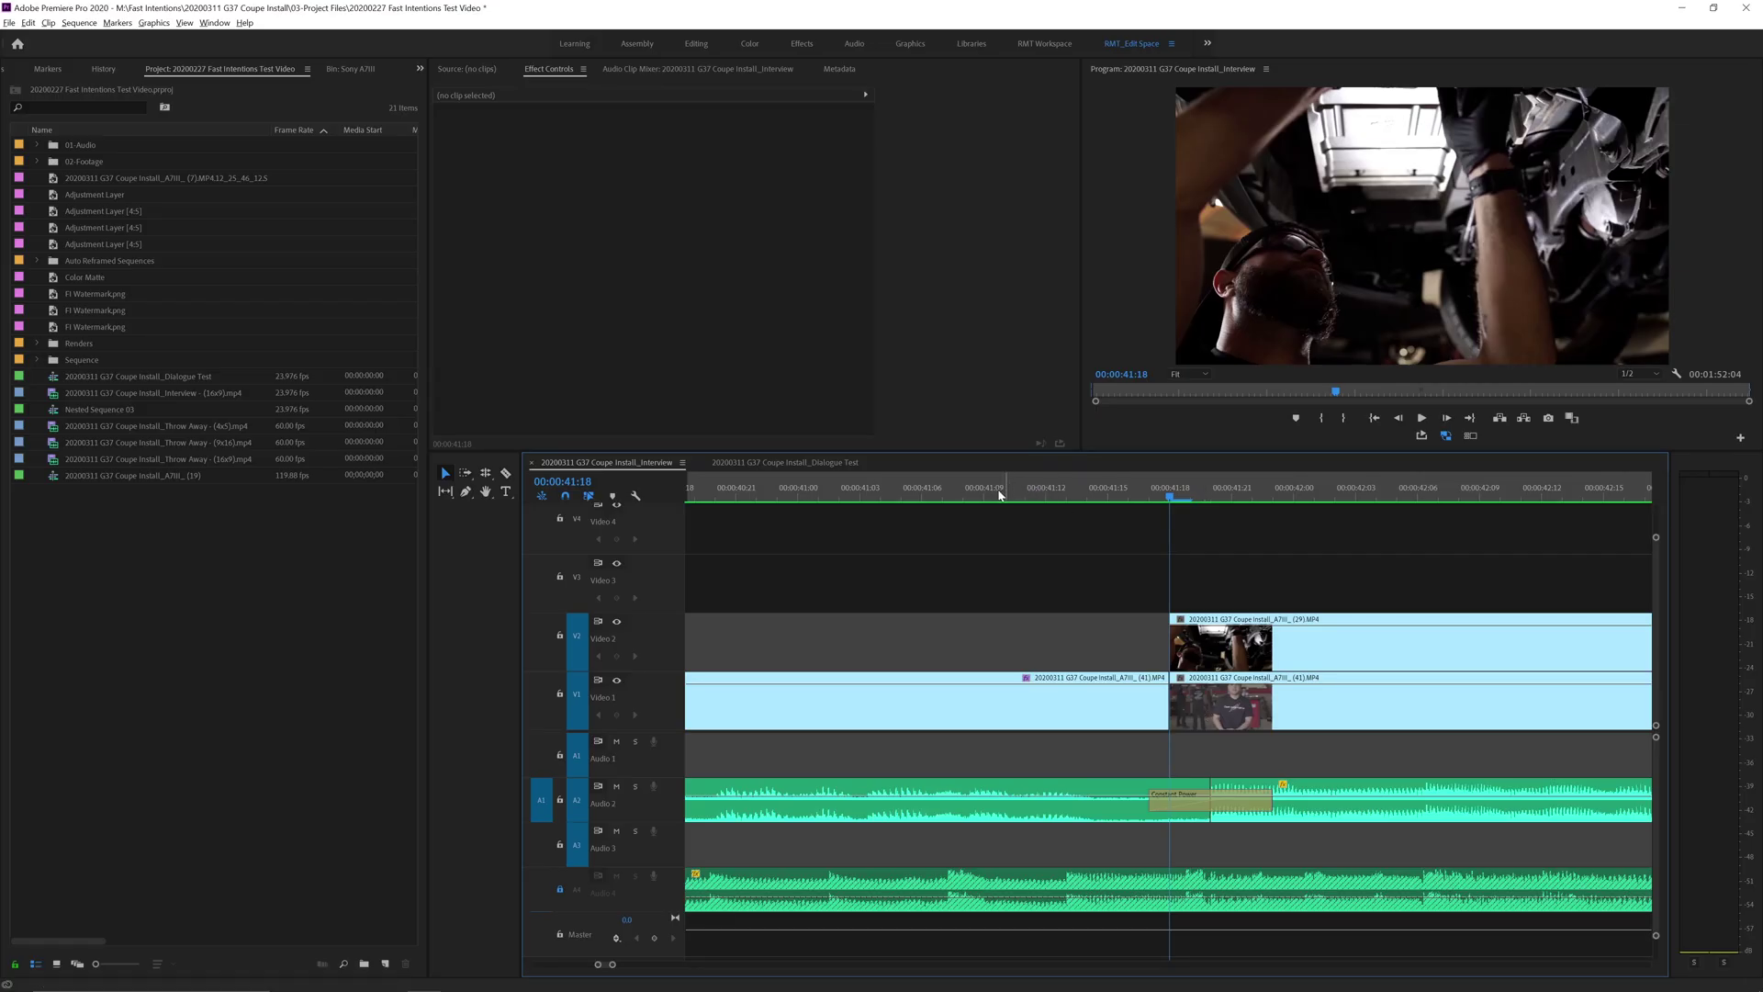
key(space)
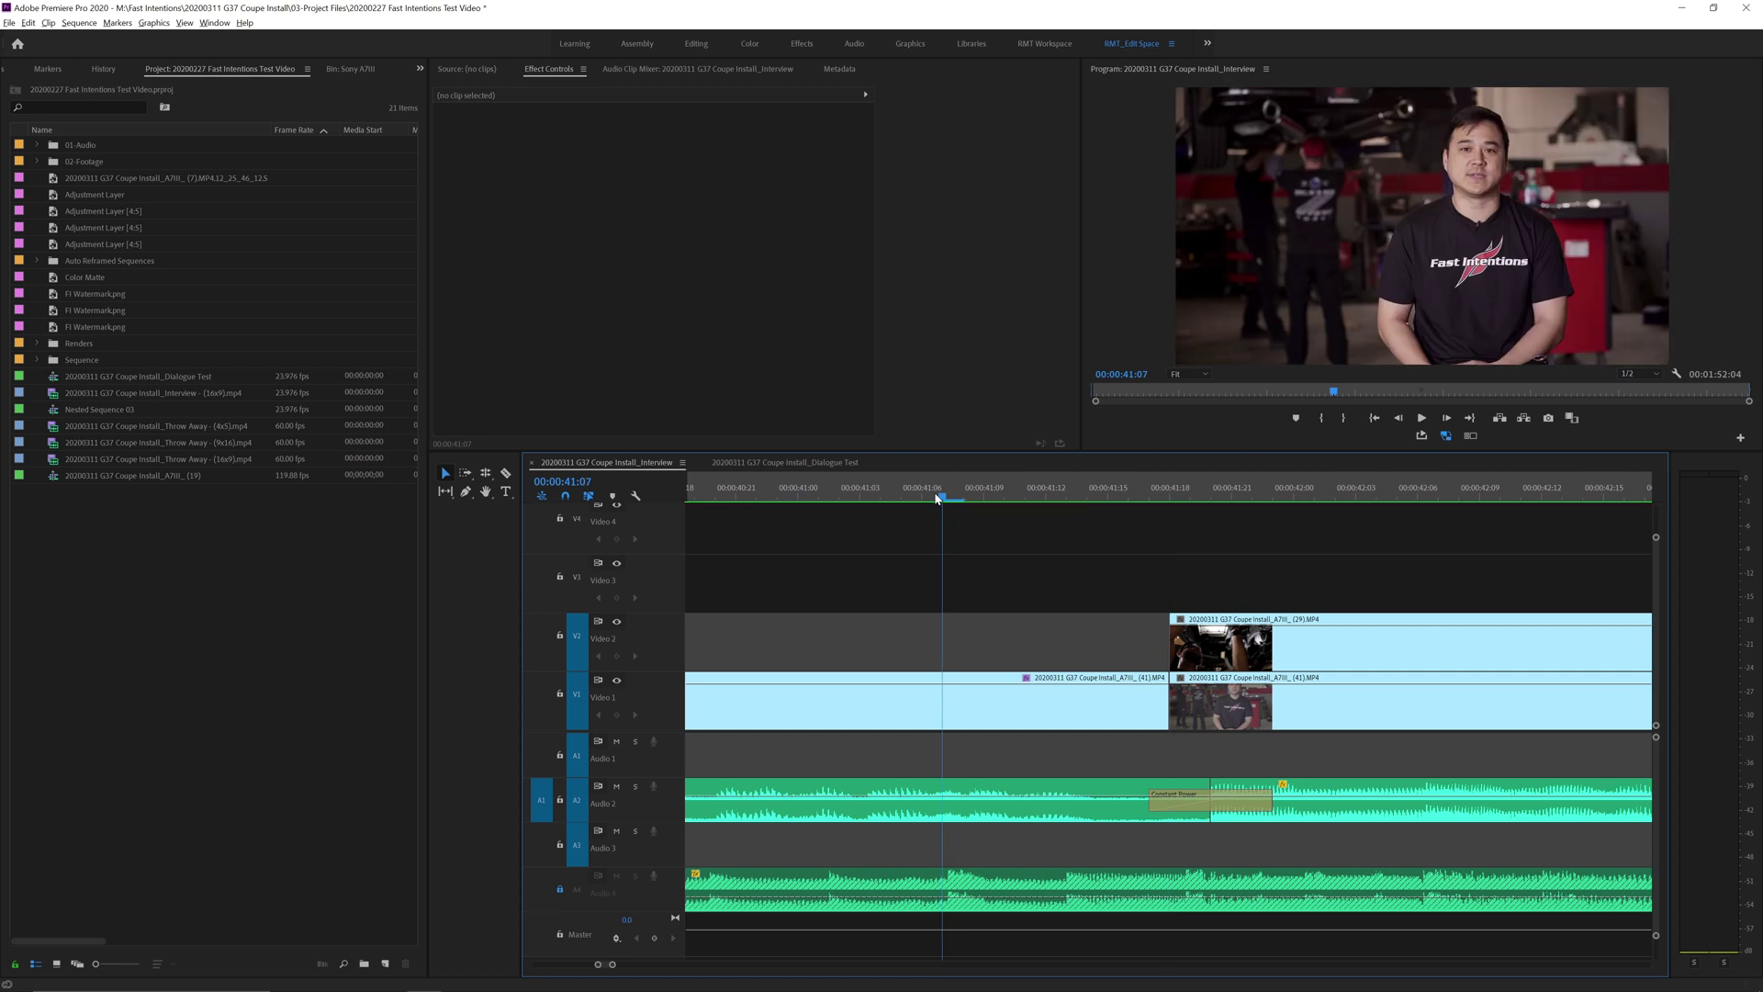
click(943, 493)
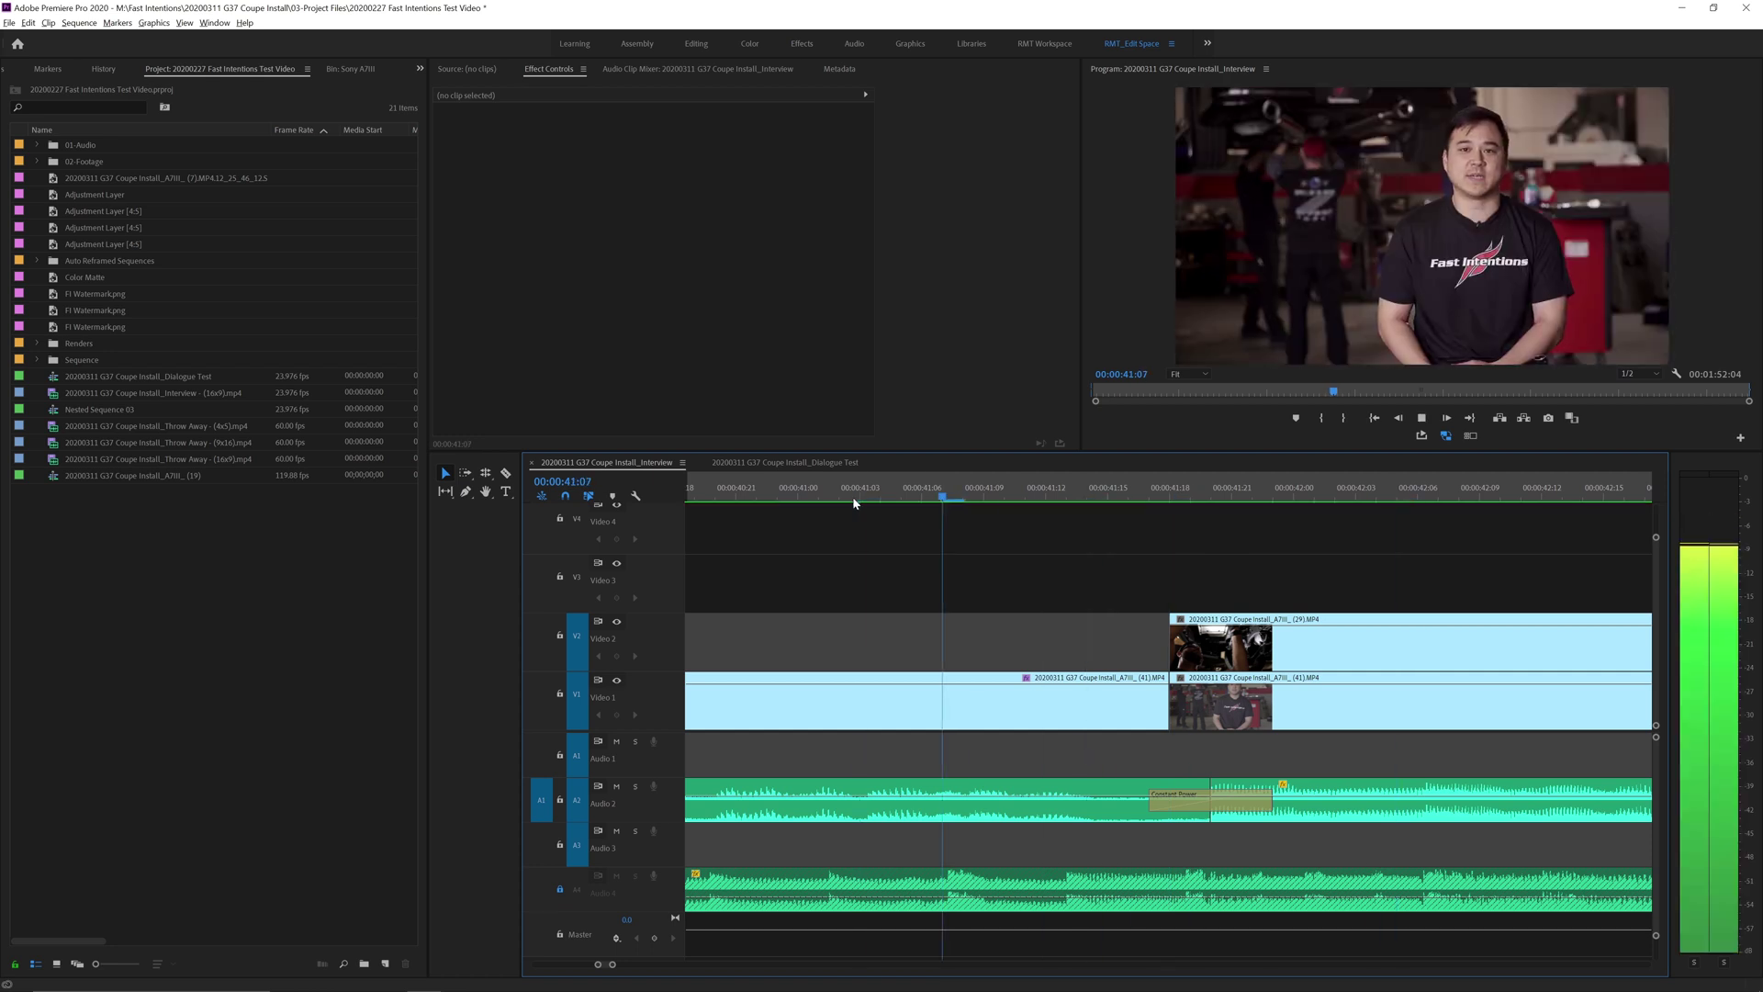
key(space)
click(854, 500)
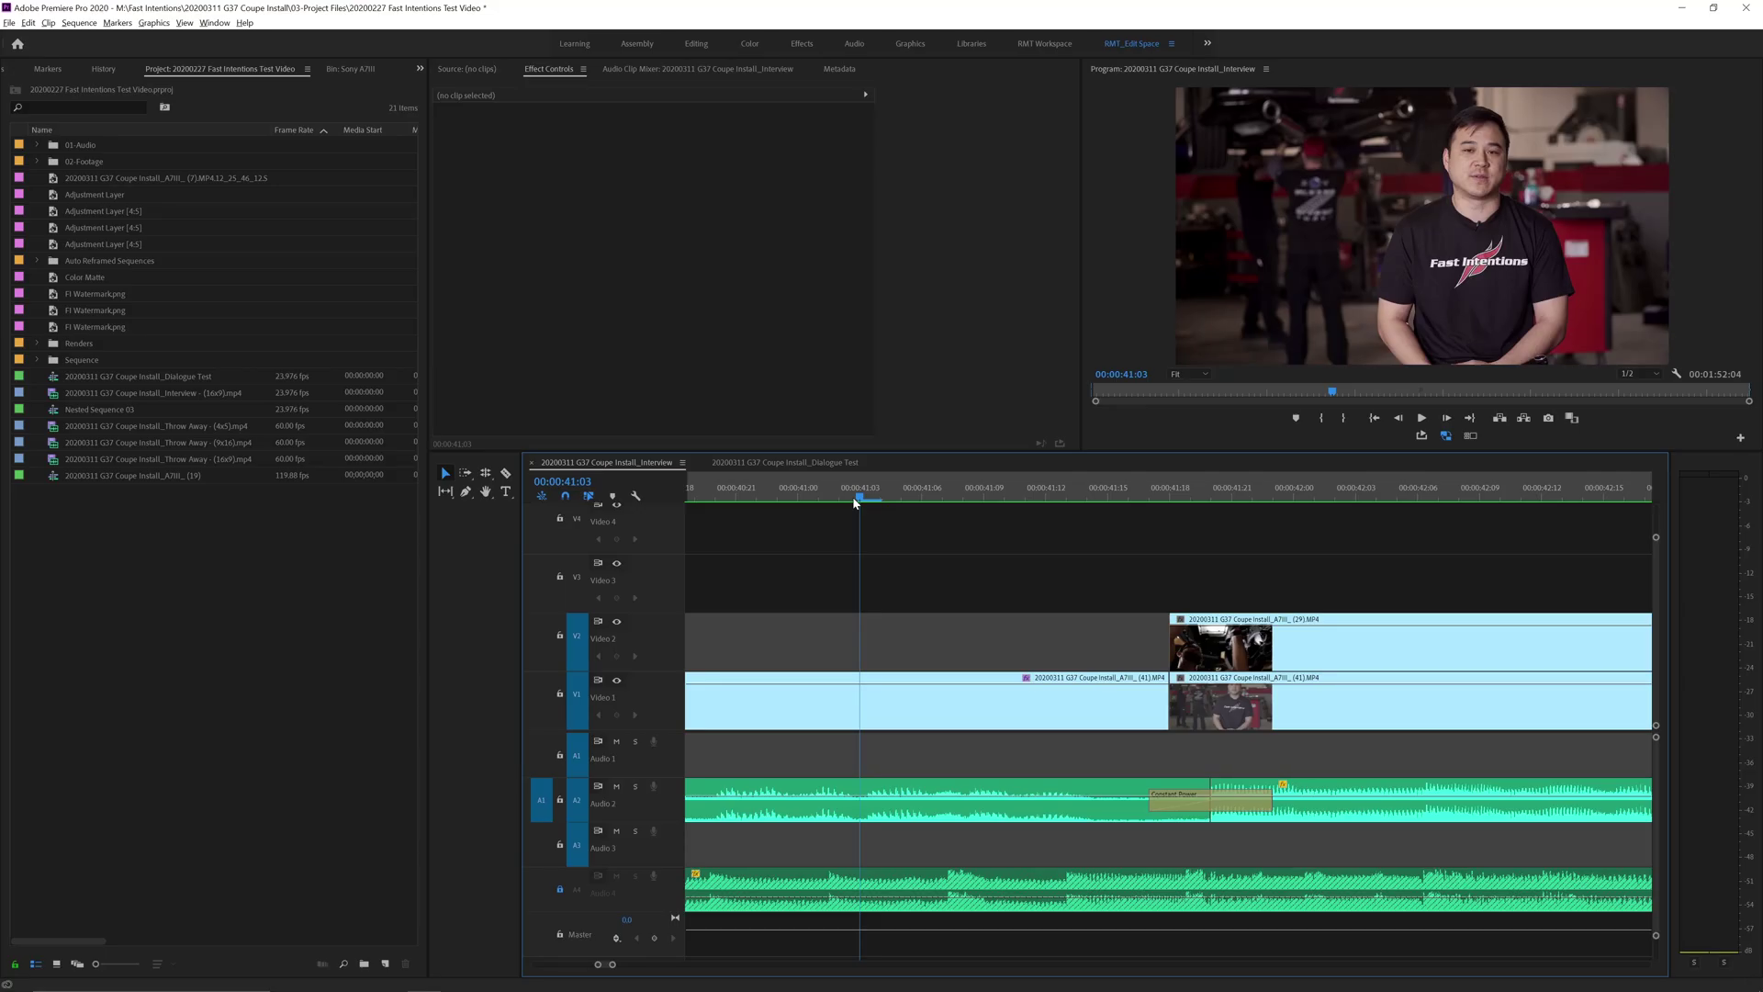
key(space)
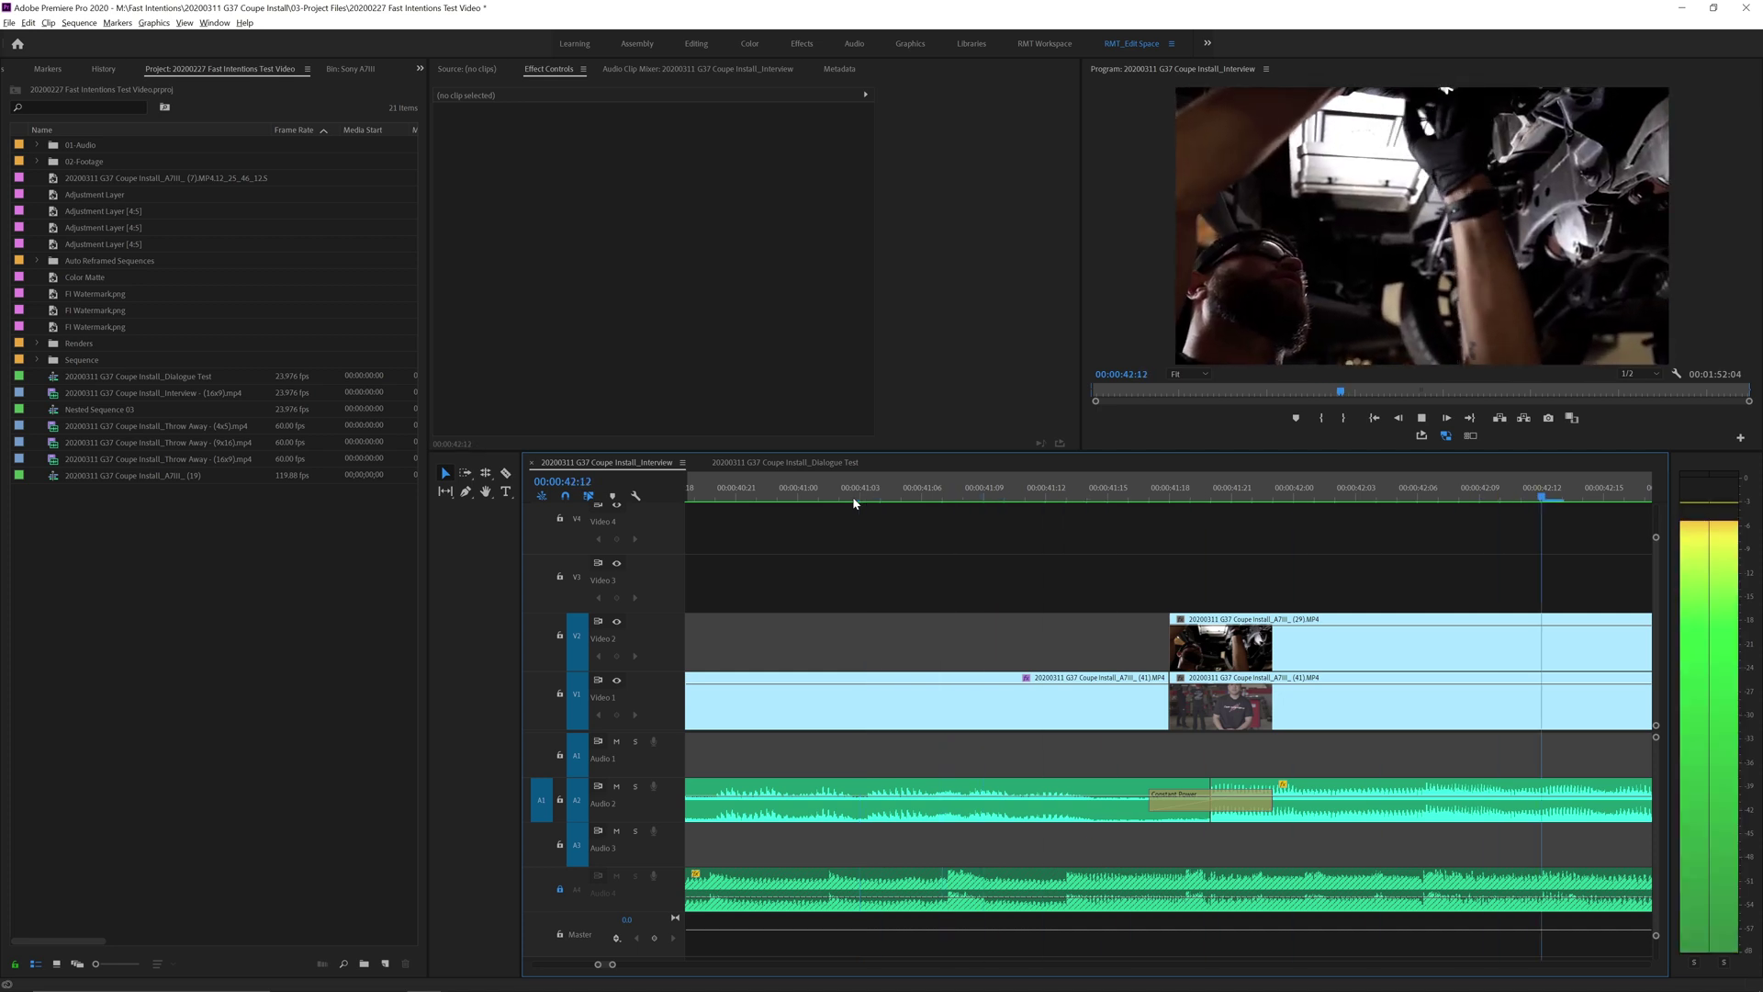